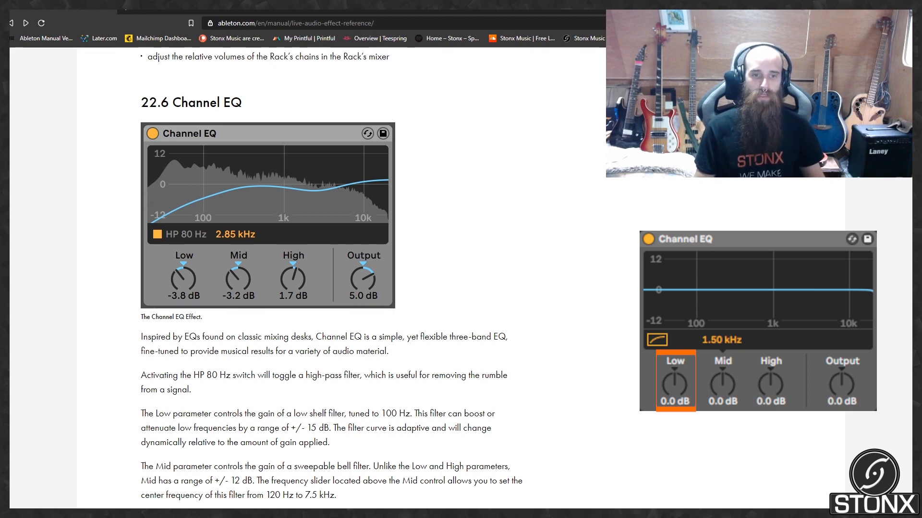
- Read the Channel EQ section of the Ableton manual, covering its band, output and usage tips
scroll(331, 274, "down", 3)
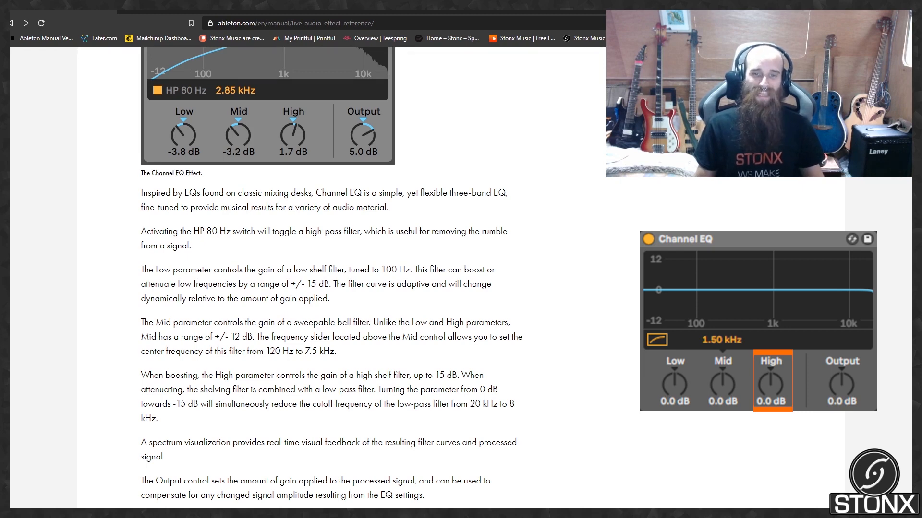
scroll(331, 278, "down", 2)
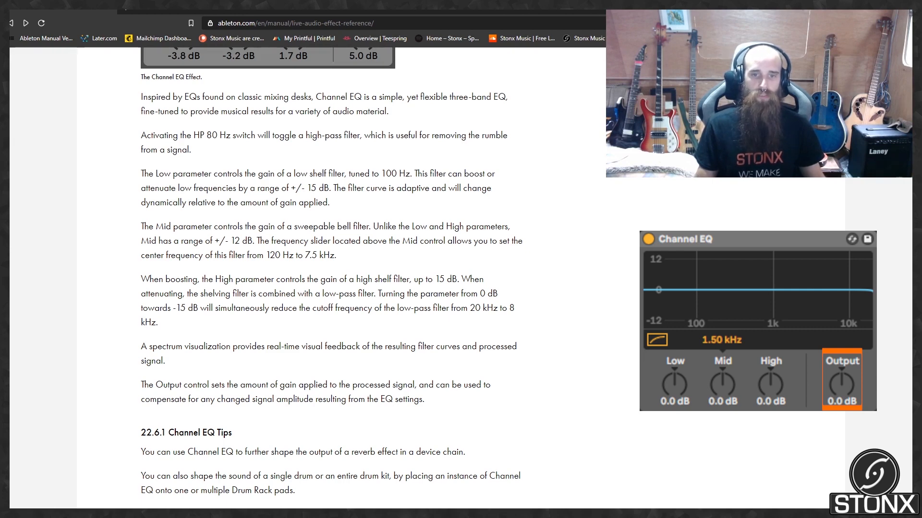
scroll(738, 397, "down", 3)
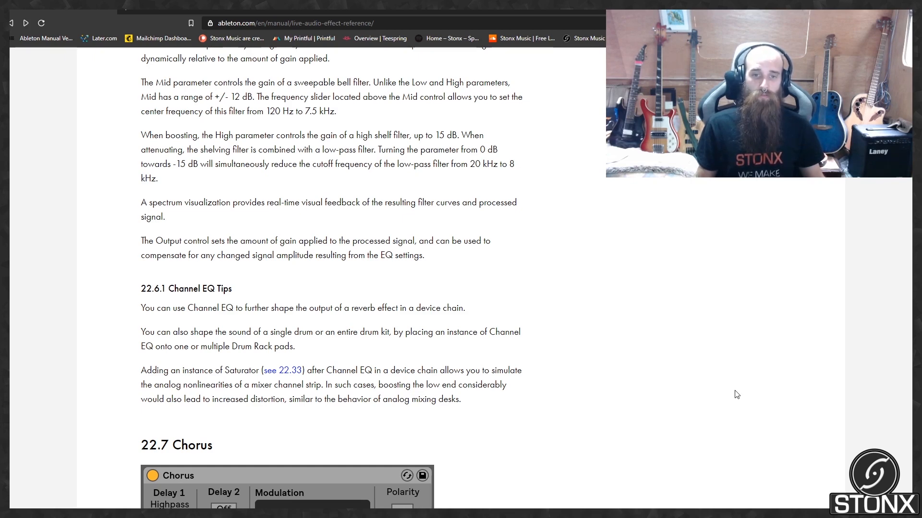
scroll(734, 398, "up", 6)
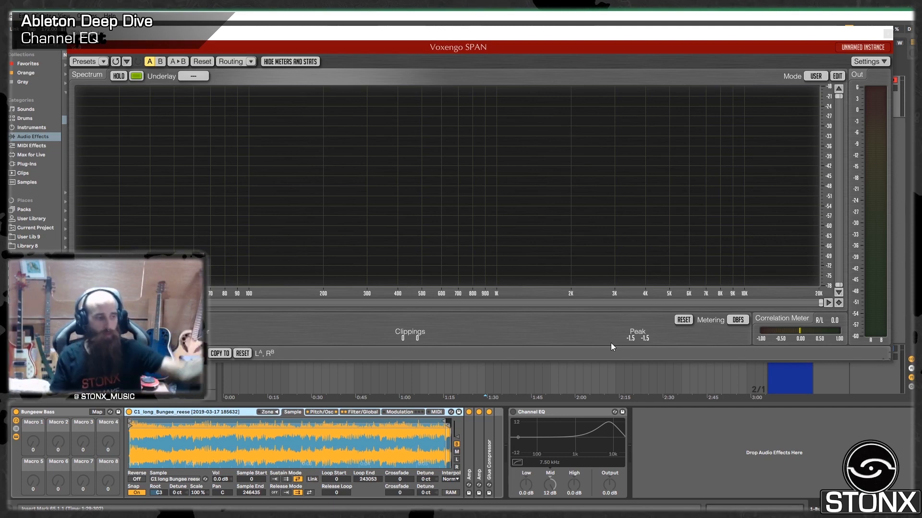
- In Ableton Live, review the bass sampler's Pitch/Osc and Filter/Global settings, finishing on its sample view
left_click(322, 412)
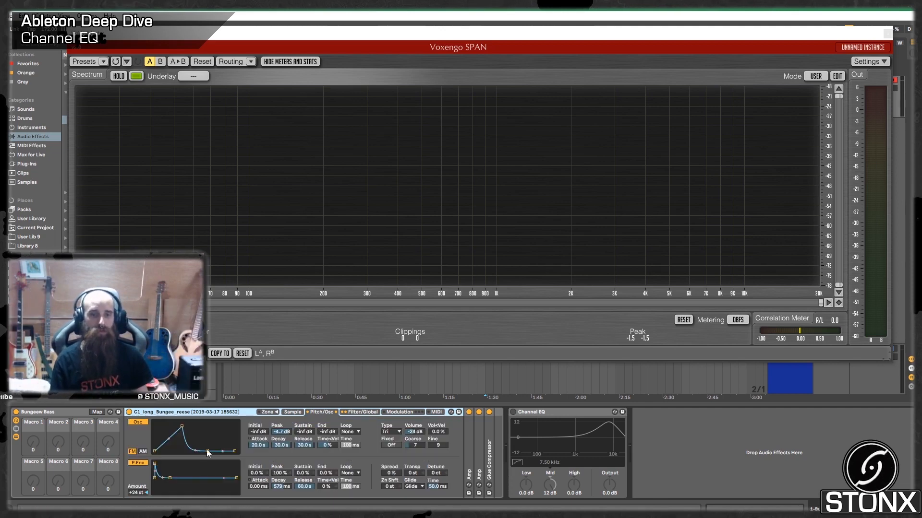
left_click(361, 413)
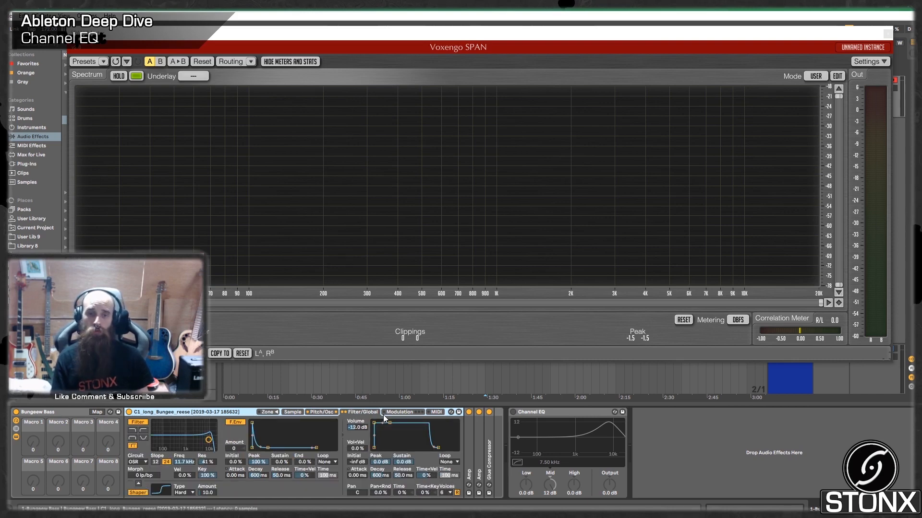
left_click(293, 412)
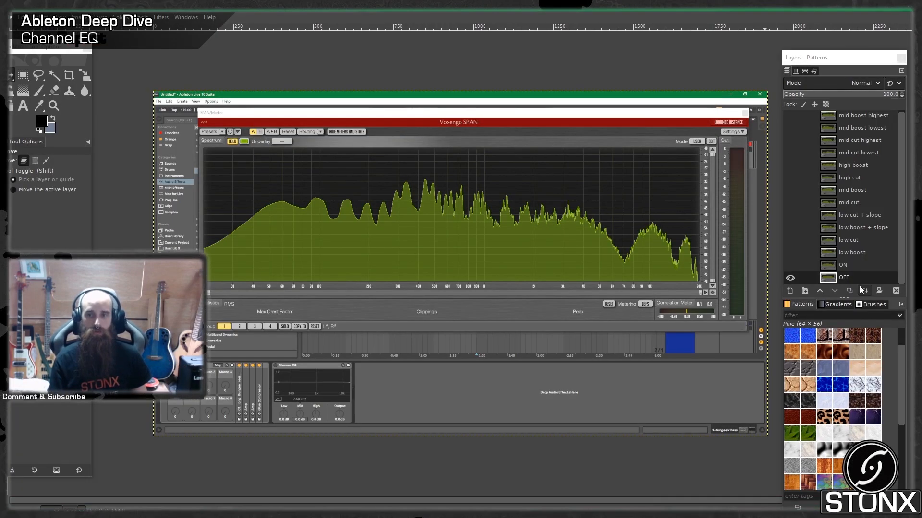
- In GIMP, compare the OFF and ON spectrum screenshots by toggling the ON layer's visibility, leaving ON hidden
left_click(790, 265)
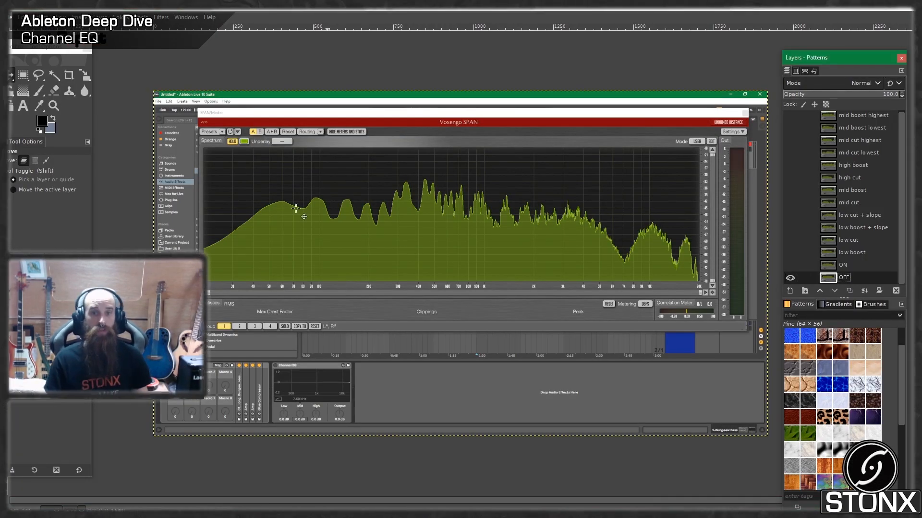
left_click(792, 265)
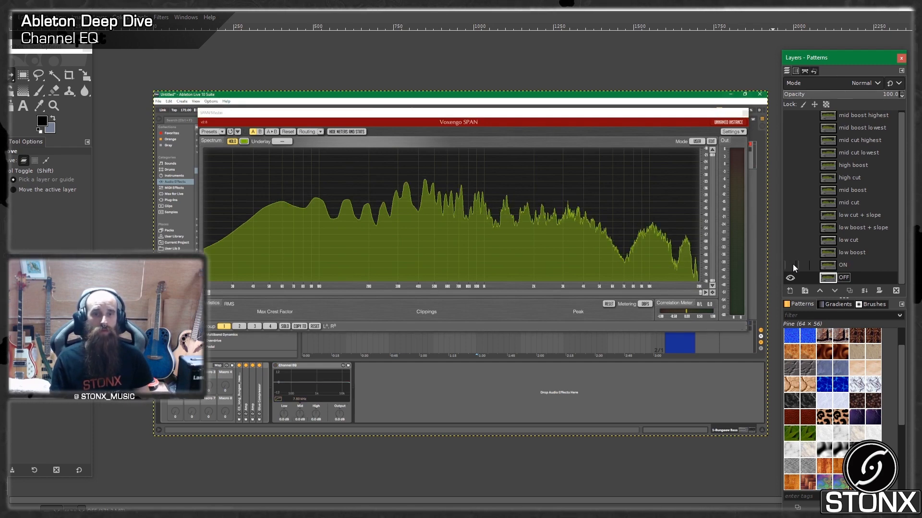
left_click(792, 265)
left_click(792, 265)
left_click(792, 265)
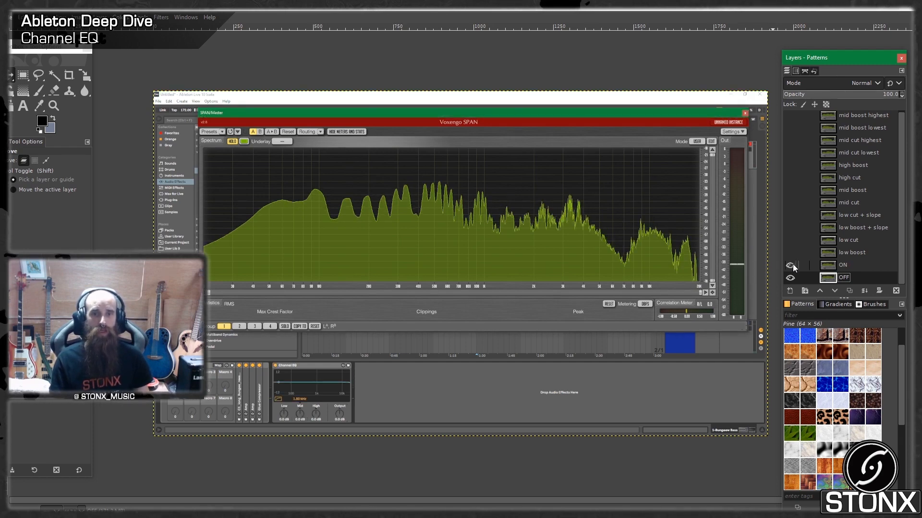
left_click(792, 265)
left_click(792, 266)
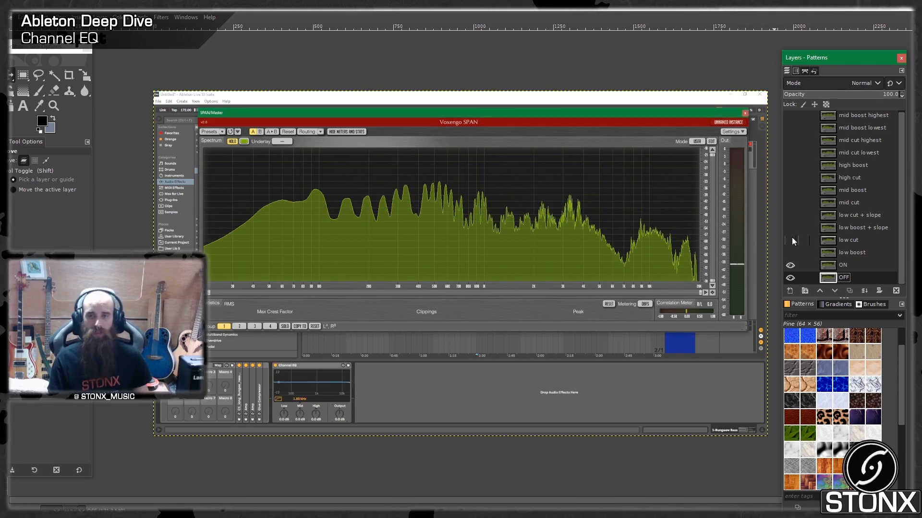
left_click(790, 266)
left_click(787, 267)
left_click(785, 268)
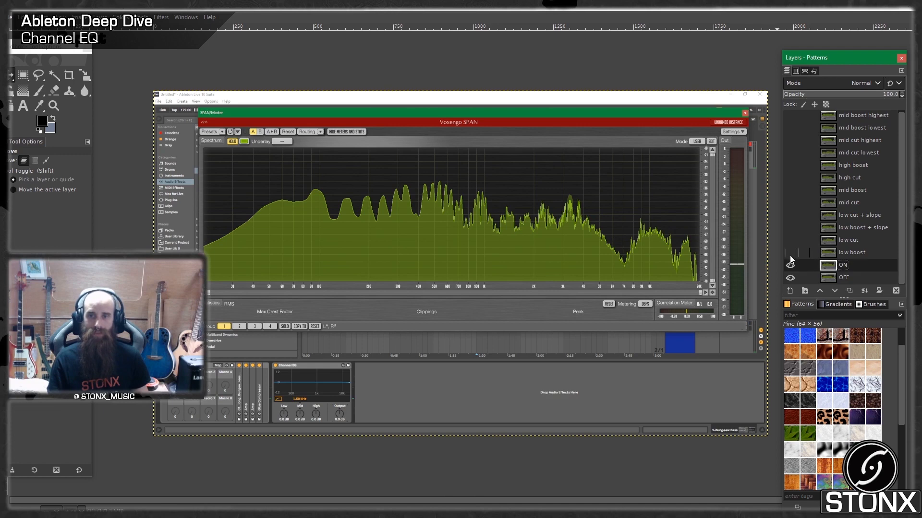
left_click(792, 266)
- Compare the low boost spectrum with OFF by repeatedly showing and hiding the low boost layer, leaving it hidden
left_click(791, 254)
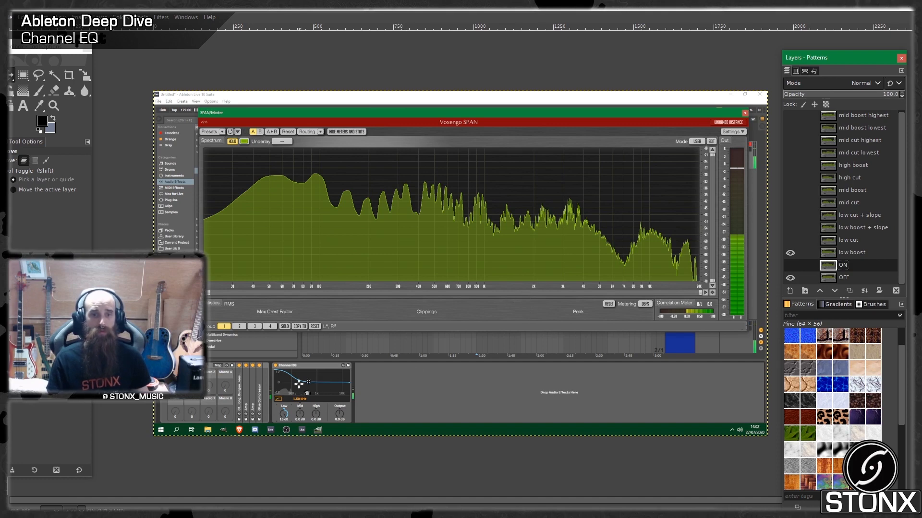
left_click_drag(289, 388, 309, 395)
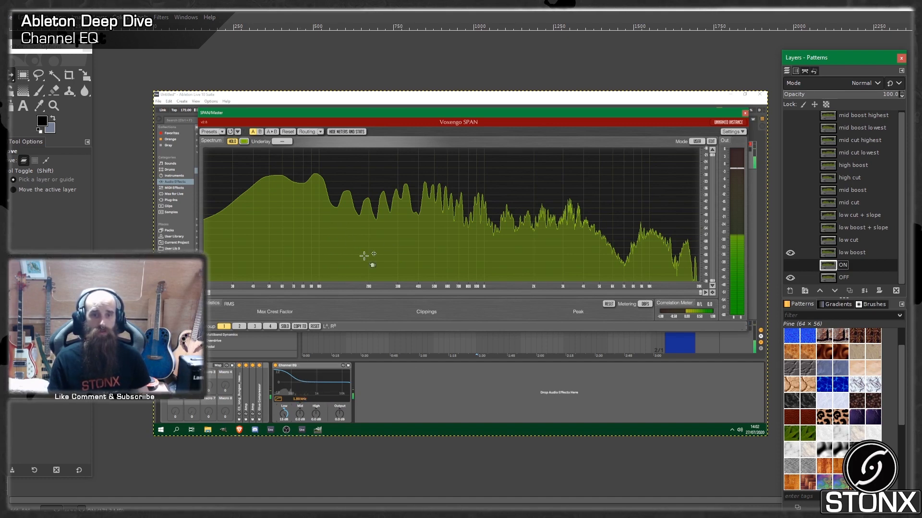
left_click(790, 252)
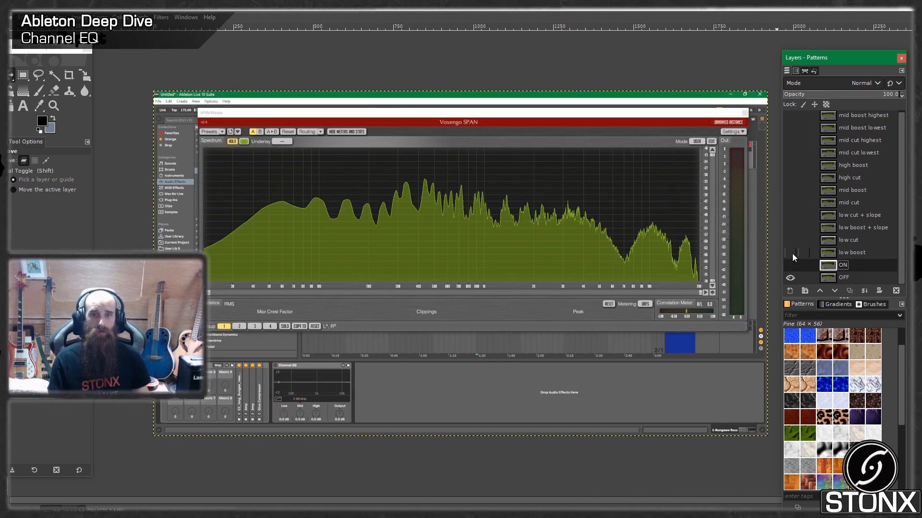
left_click(792, 254)
left_click(792, 253)
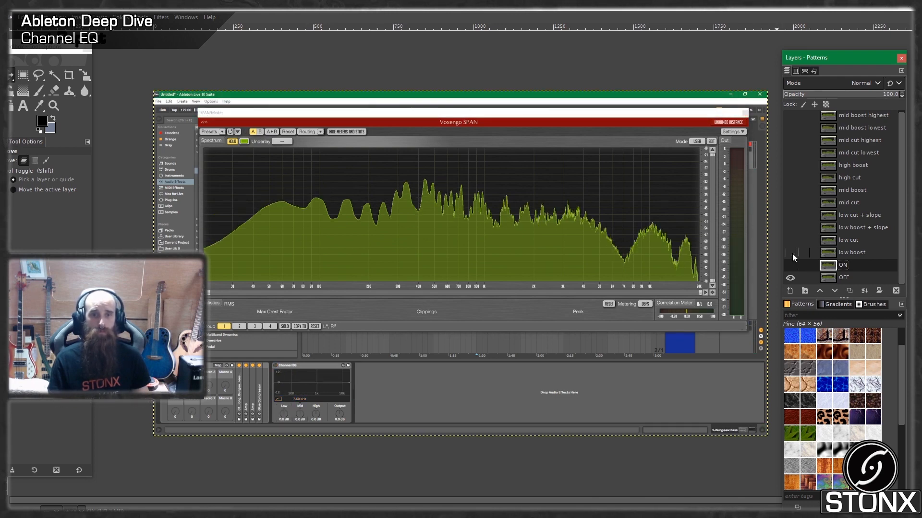
left_click(792, 253)
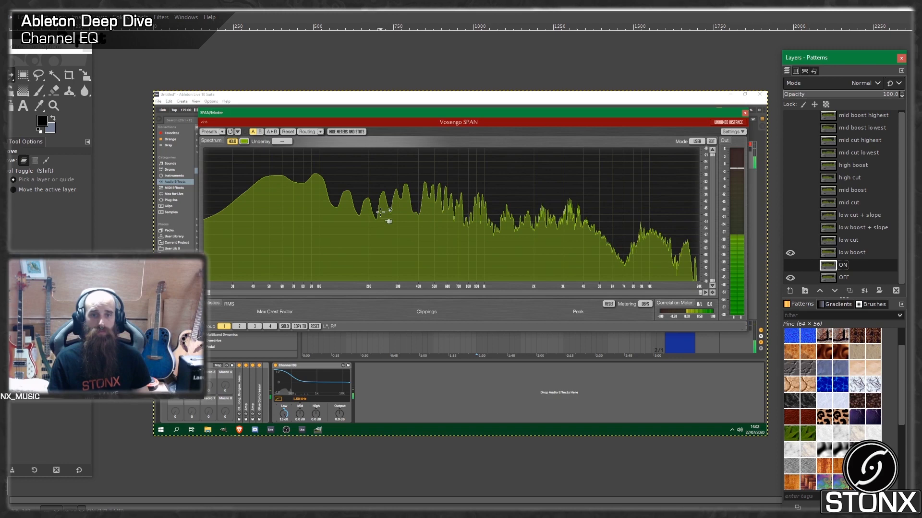
left_click(790, 253)
left_click(790, 254)
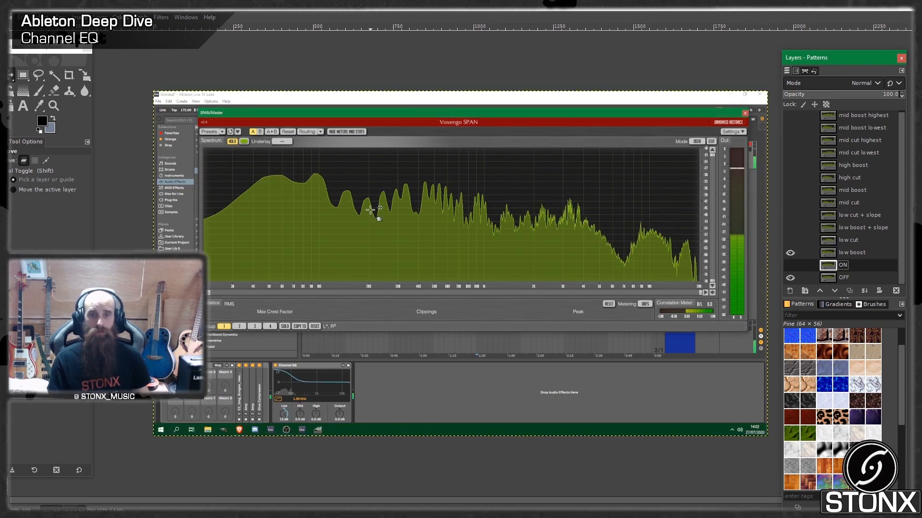
left_click(793, 252)
left_click(793, 253)
left_click(793, 253)
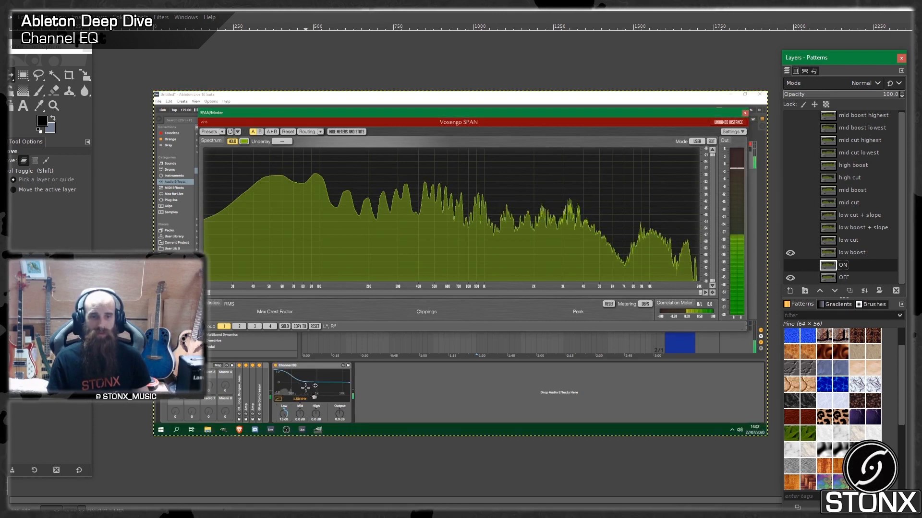
left_click(791, 253)
- View the low cut layer against OFF, hide it, and recheck the low boost layer before hiding that too
left_click(791, 242)
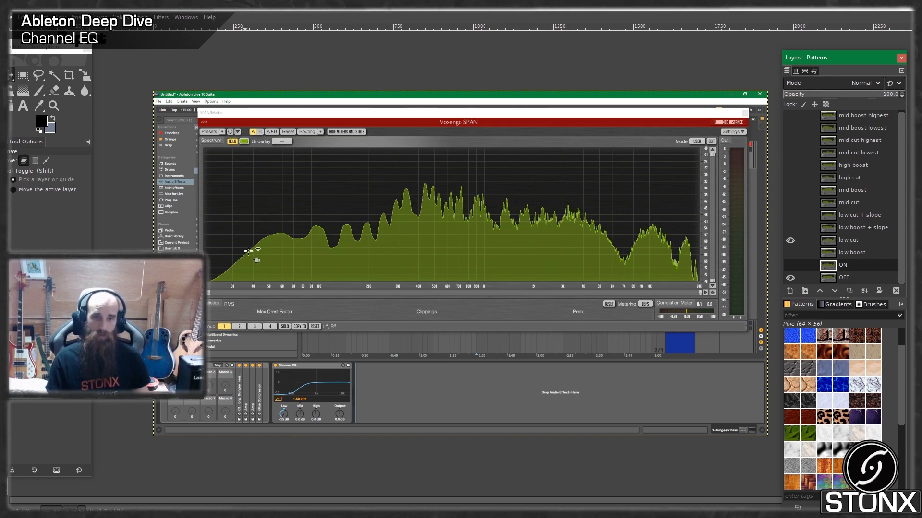
left_click(791, 241)
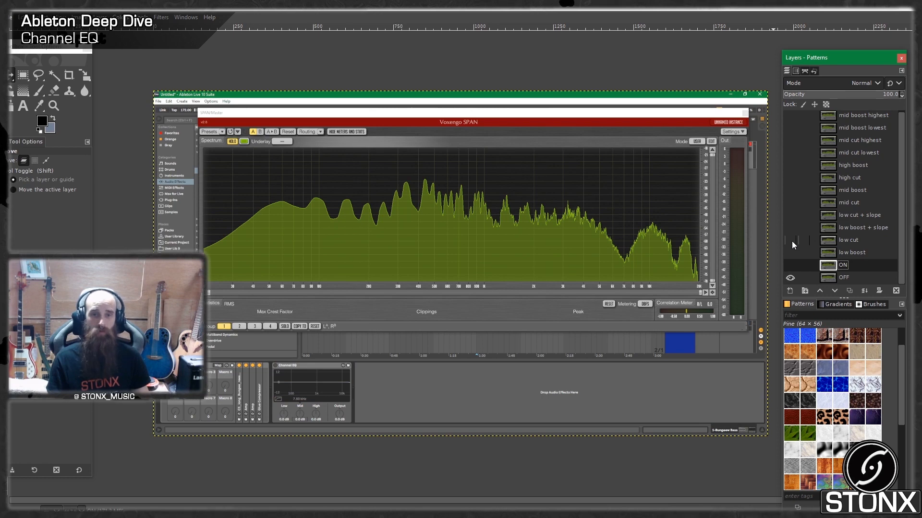
left_click(787, 252)
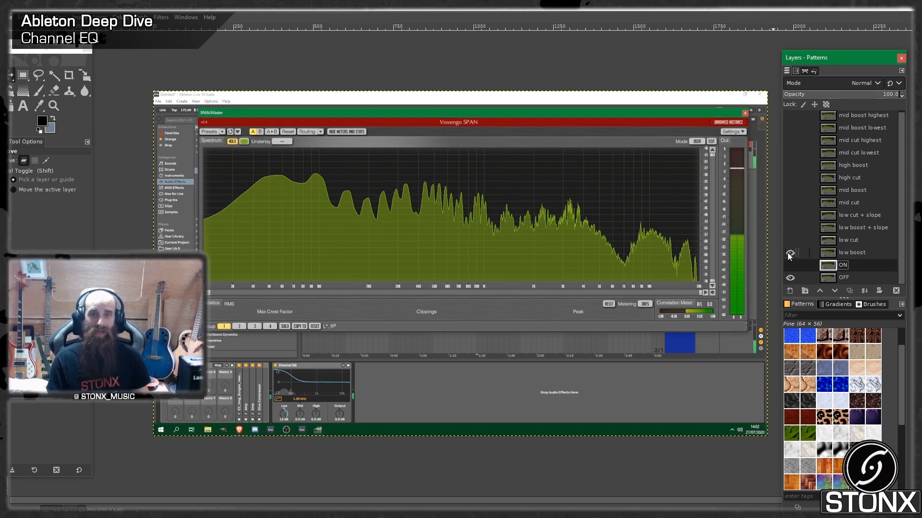
left_click(788, 252)
left_click(787, 252)
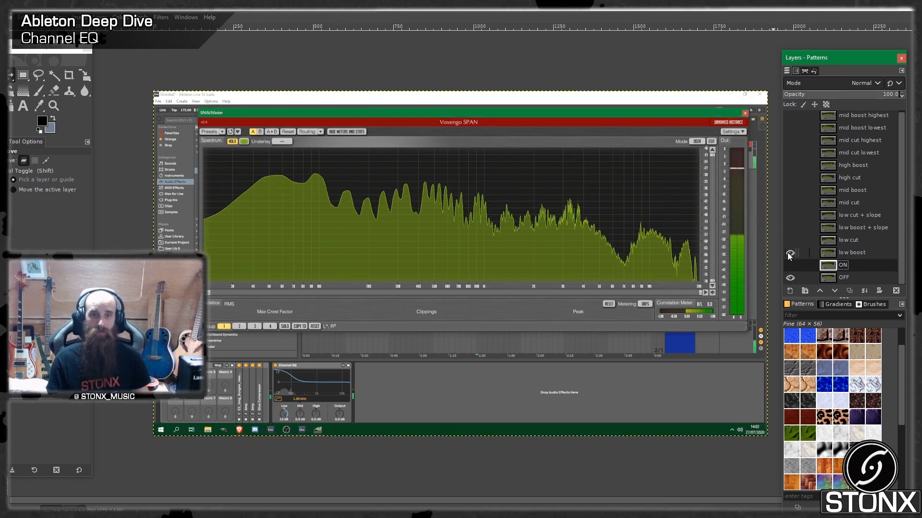
left_click(787, 252)
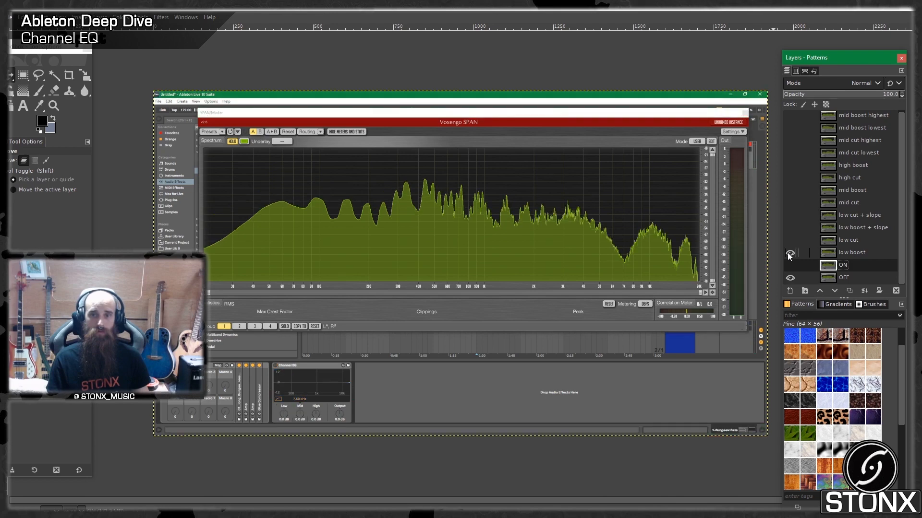
left_click(787, 252)
left_click(788, 252)
- Select the low boost + slope layer and toggle its visibility to compare it with OFF, leaving it hidden
left_click(789, 230)
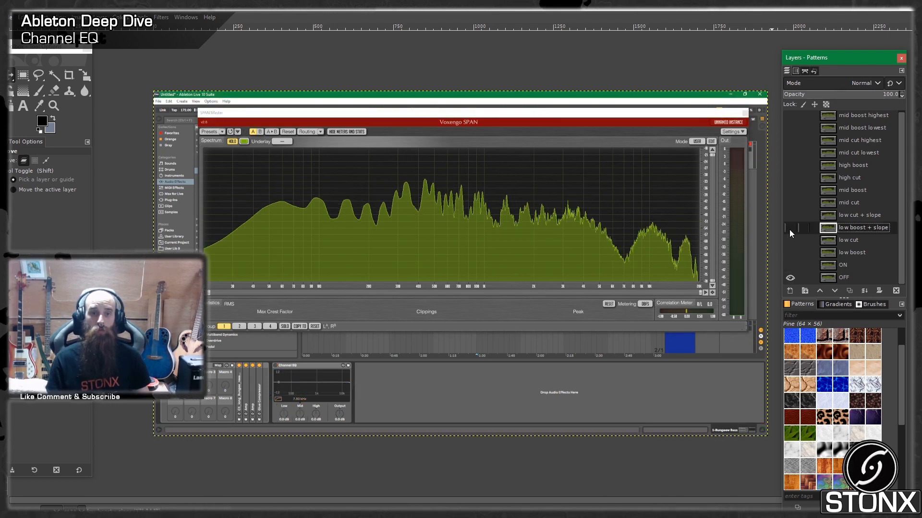
left_click(789, 230)
left_click(789, 230)
left_click(789, 229)
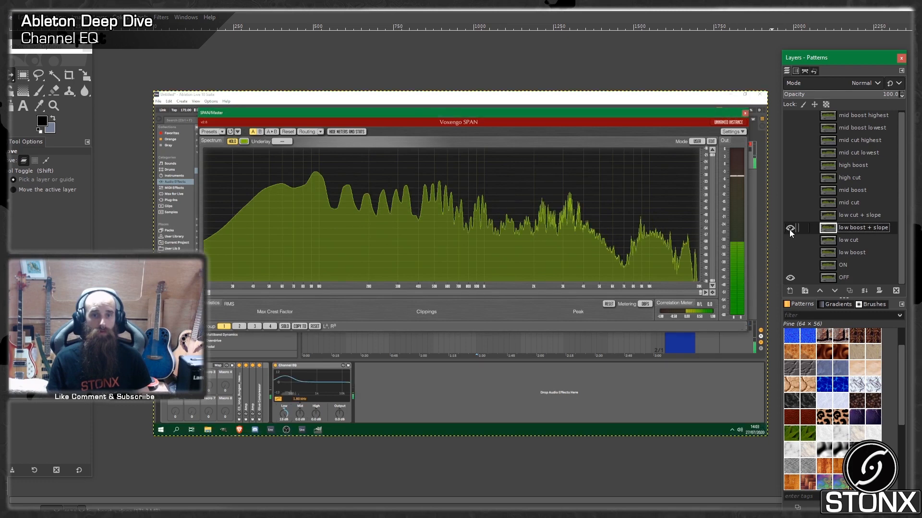
left_click(789, 229)
left_click(789, 229)
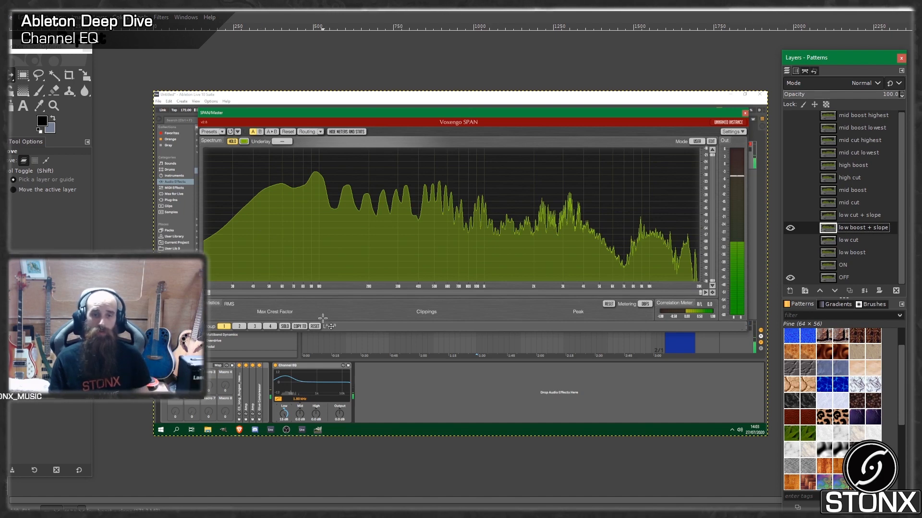
left_click(790, 229)
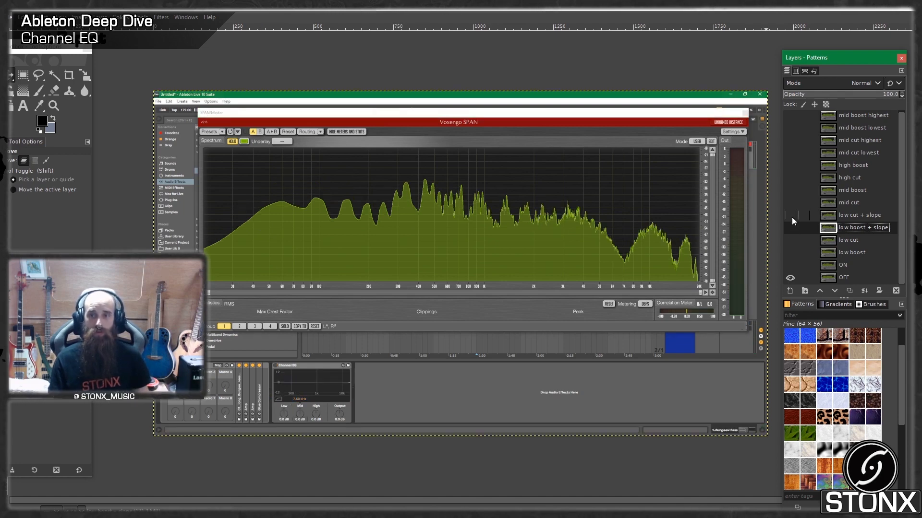
- Compare the low cut + slope spectrum with OFF by toggling that layer's visibility, leaving it hidden
left_click(791, 217)
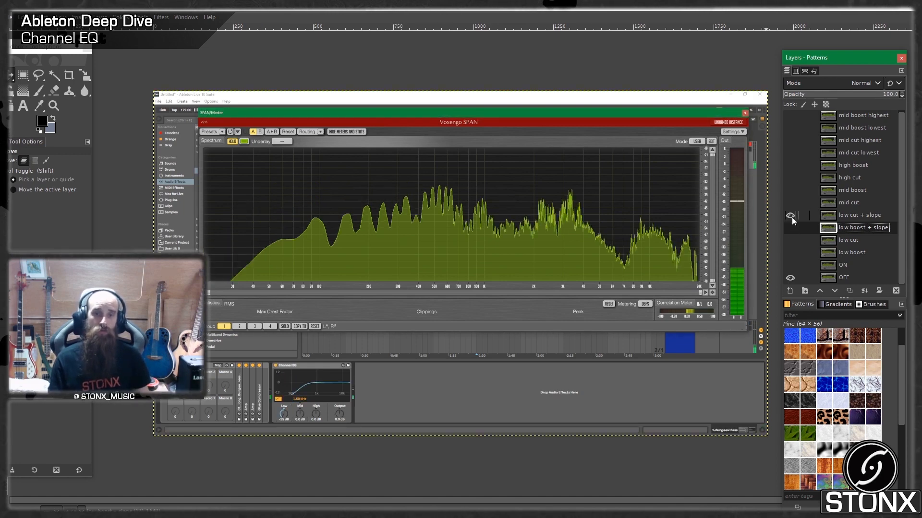
left_click(790, 216)
left_click(791, 217)
left_click(791, 217)
left_click(791, 217)
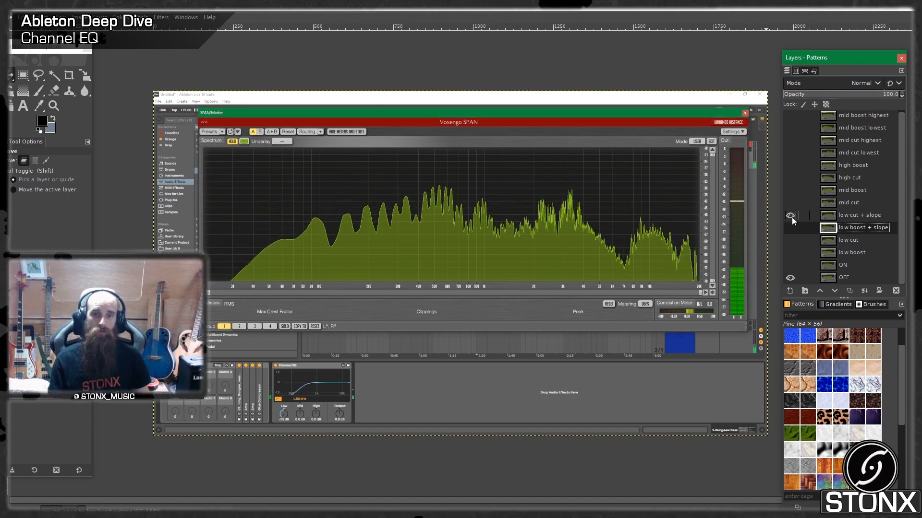
left_click(791, 217)
left_click(791, 217)
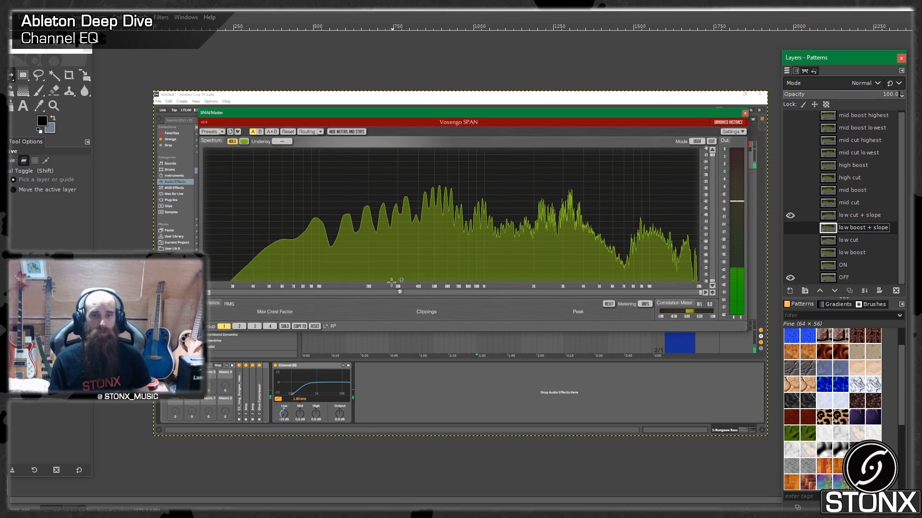
left_click(792, 216)
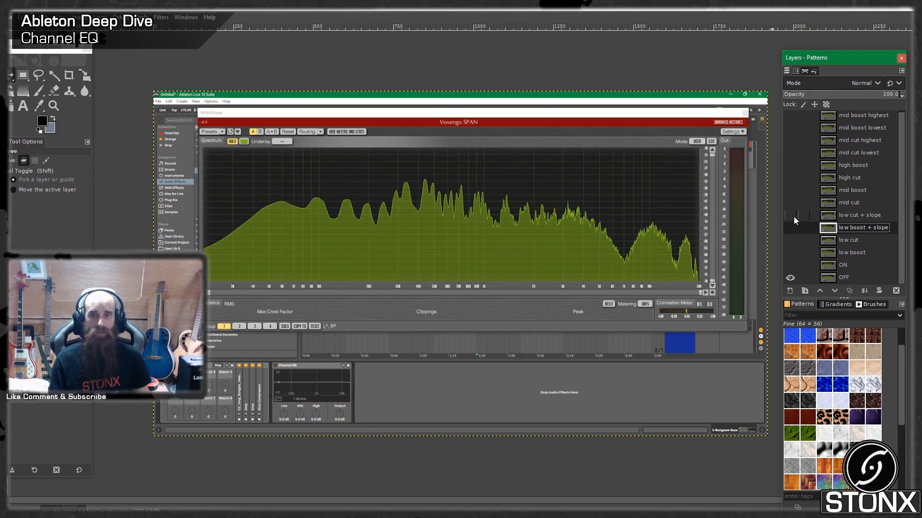
left_click(792, 217)
left_click(792, 216)
left_click(792, 216)
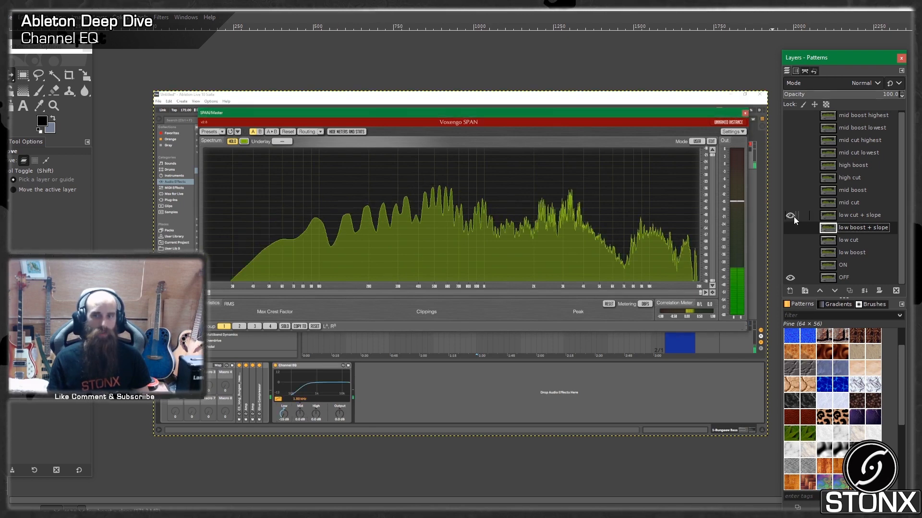
left_click(789, 217)
- Select the mid cut layer and show it over the OFF screenshot to examine its spectrum
left_click(843, 205)
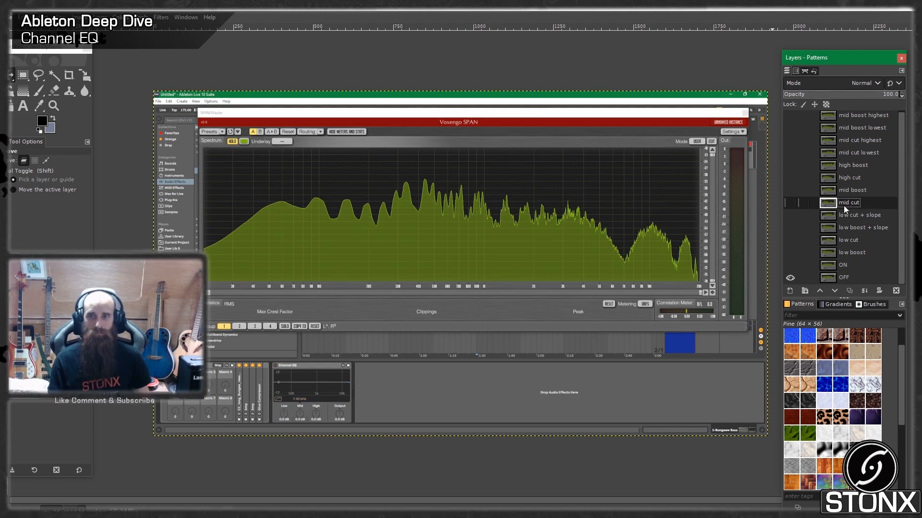
left_click(791, 203)
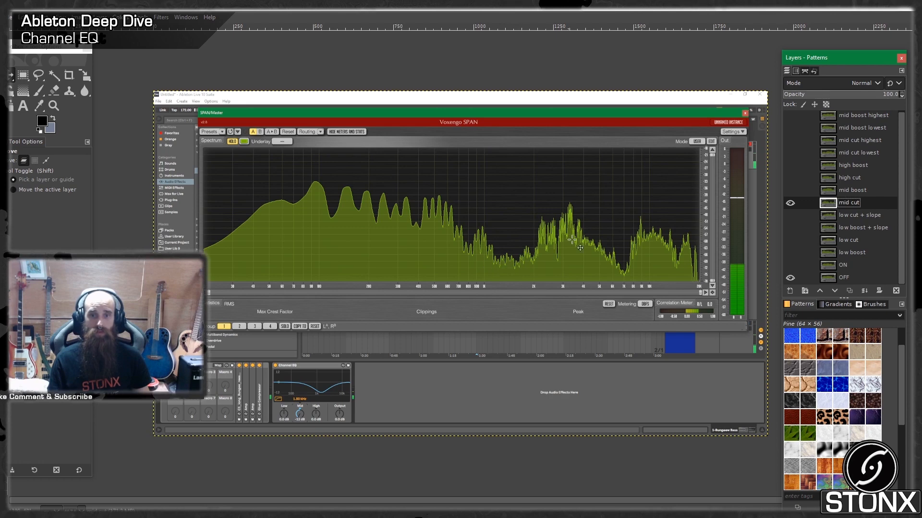
- Toggle the mid cut layer's visibility repeatedly to compare its spectrum with OFF, leaving the layer shown
left_click(787, 205)
left_click(788, 204)
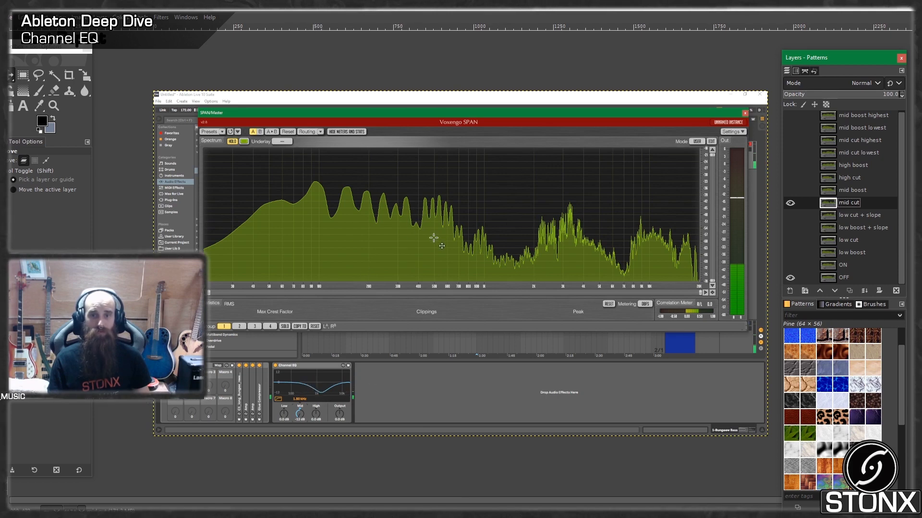
left_click(791, 203)
left_click(791, 203)
left_click(791, 203)
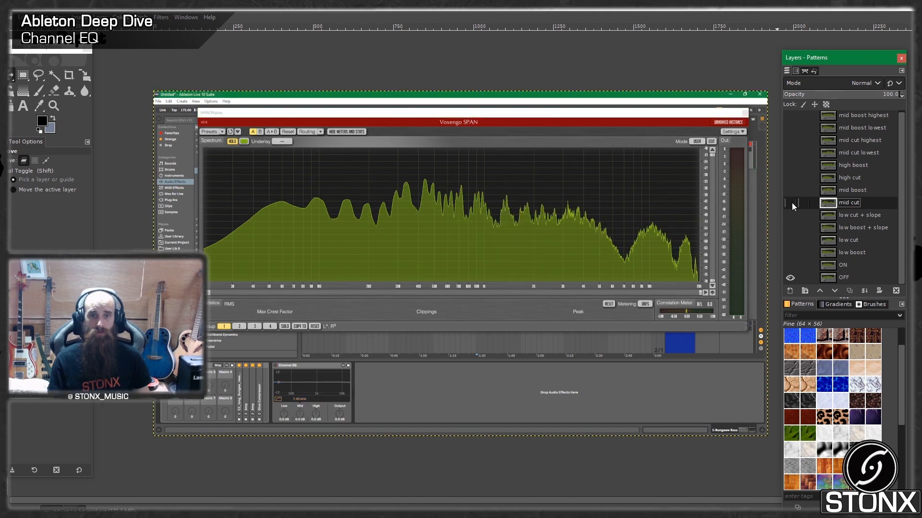
left_click(791, 203)
left_click(791, 202)
left_click(791, 203)
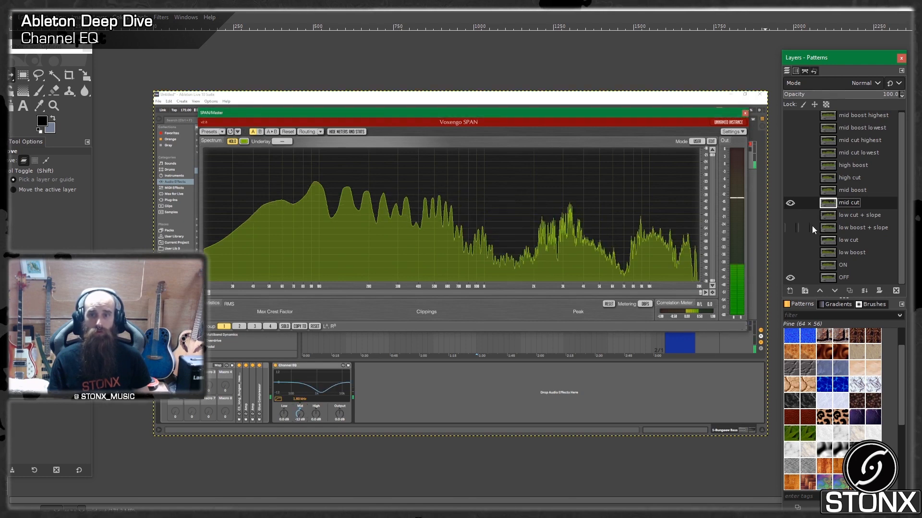
left_click(790, 203)
left_click(790, 204)
left_click(790, 203)
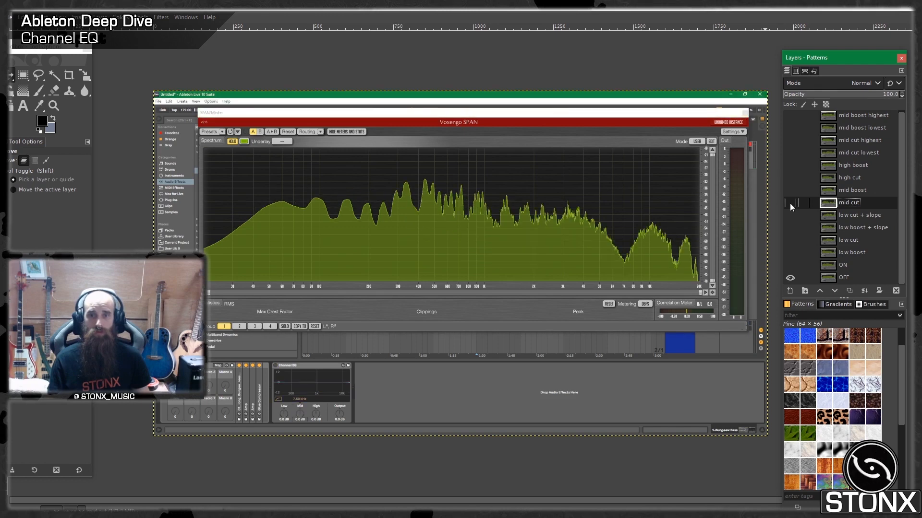
left_click(790, 203)
left_click(790, 204)
left_click(790, 204)
left_click(790, 204)
left_click(790, 204)
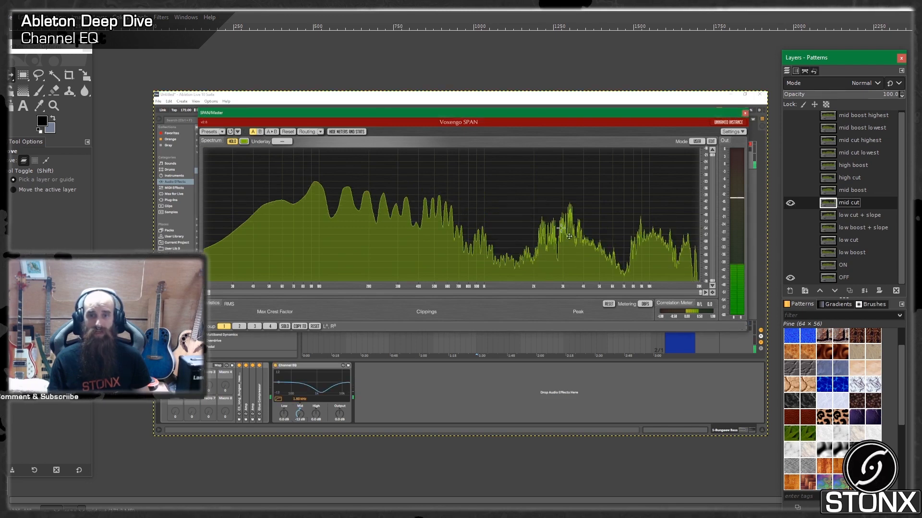
left_click(787, 204)
left_click(787, 204)
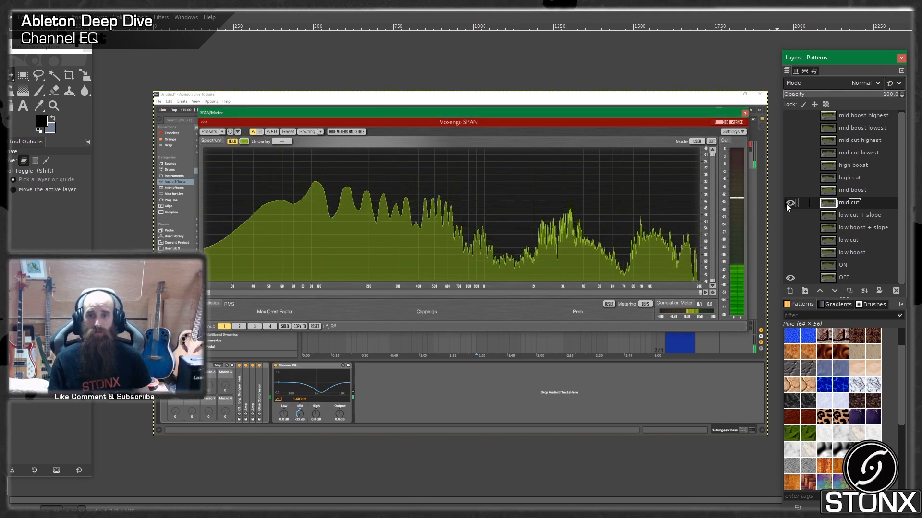
left_click(788, 204)
left_click(787, 204)
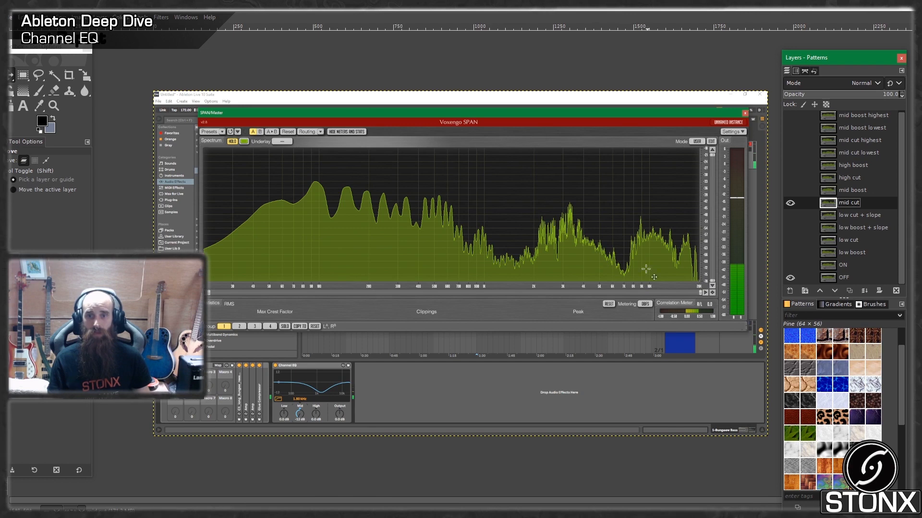
- Show the mid boost layer in place of mid cut and toggle it to compare its spectrum with OFF
left_click(789, 191)
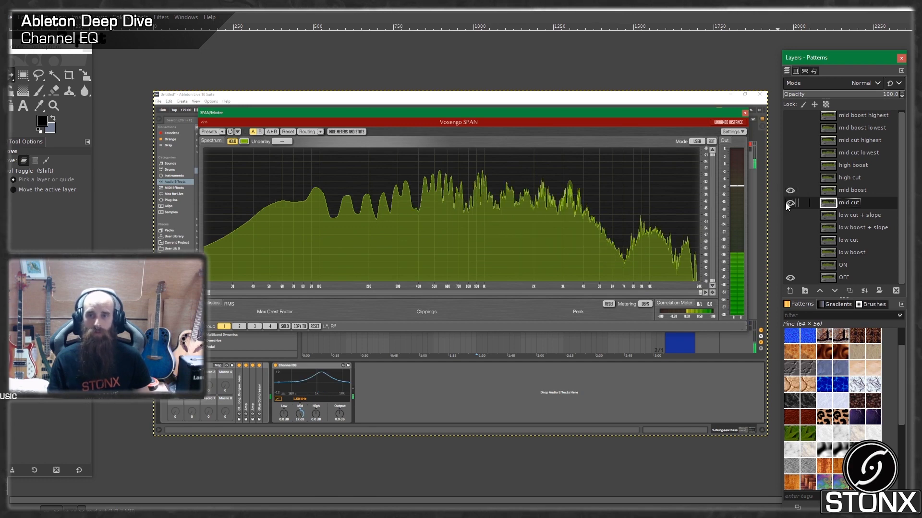
left_click(790, 190)
left_click(790, 190)
left_click(790, 190)
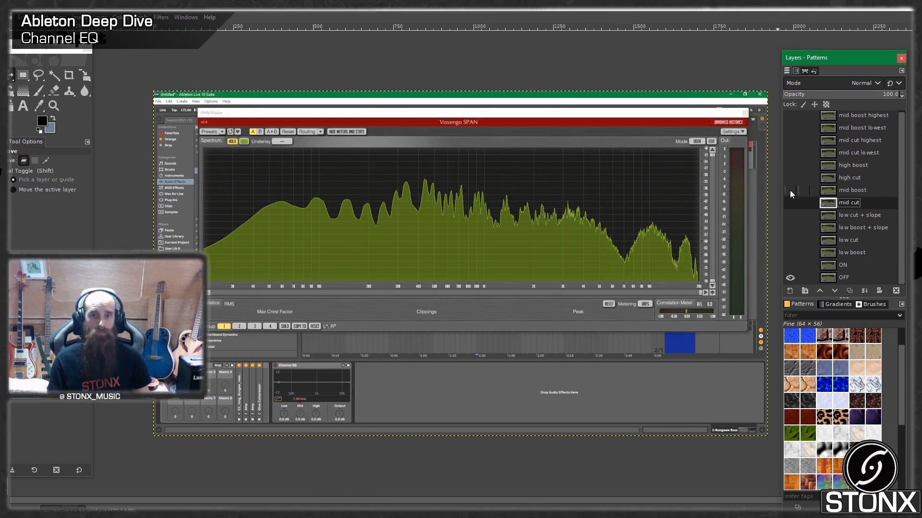
left_click(790, 190)
left_click(790, 190)
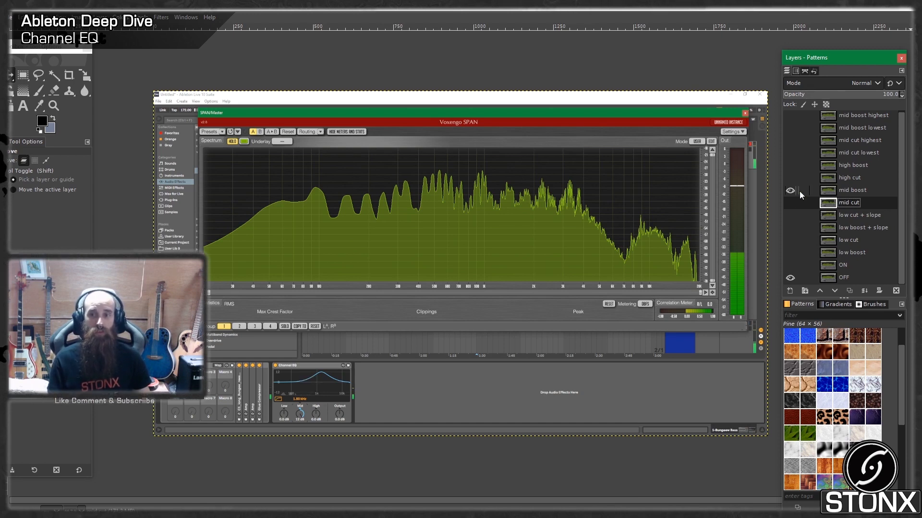
- Show the high cut layer in place of mid boost and select it to examine its spectrum and EQ curve
left_click(791, 178)
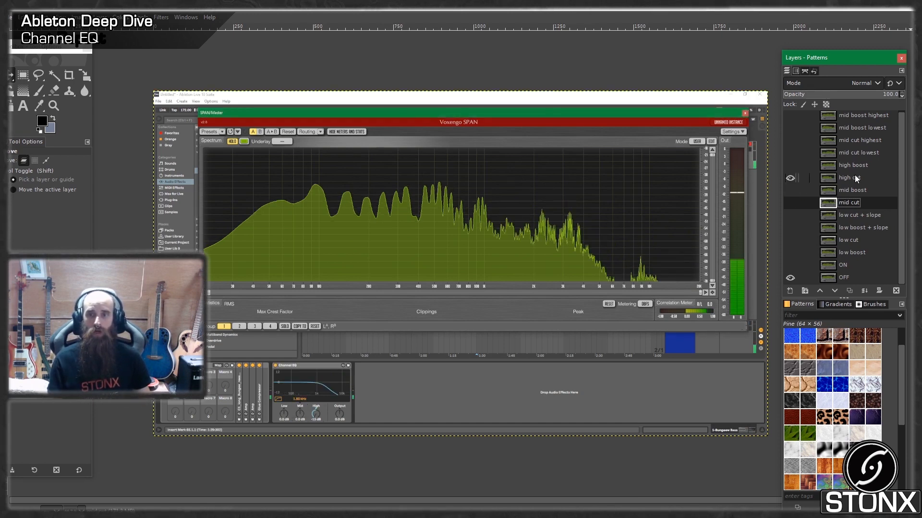
left_click(789, 179)
left_click(789, 179)
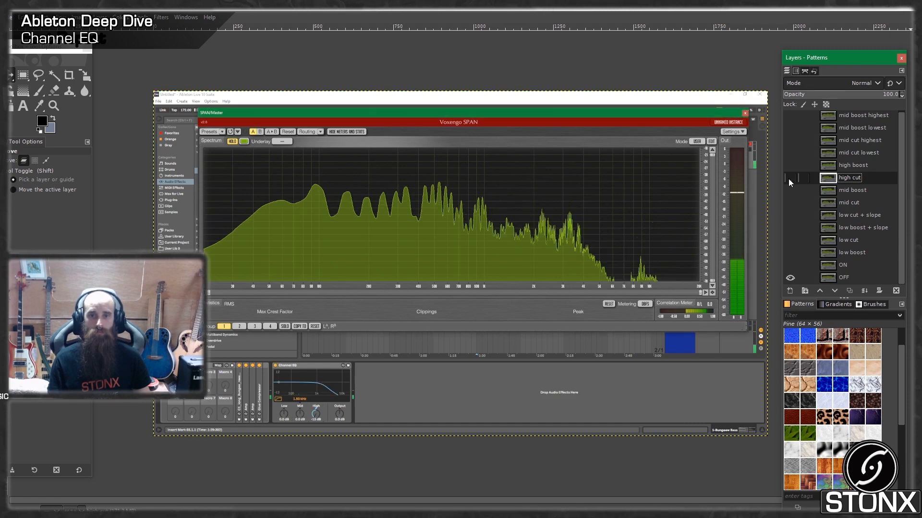
left_click(788, 179)
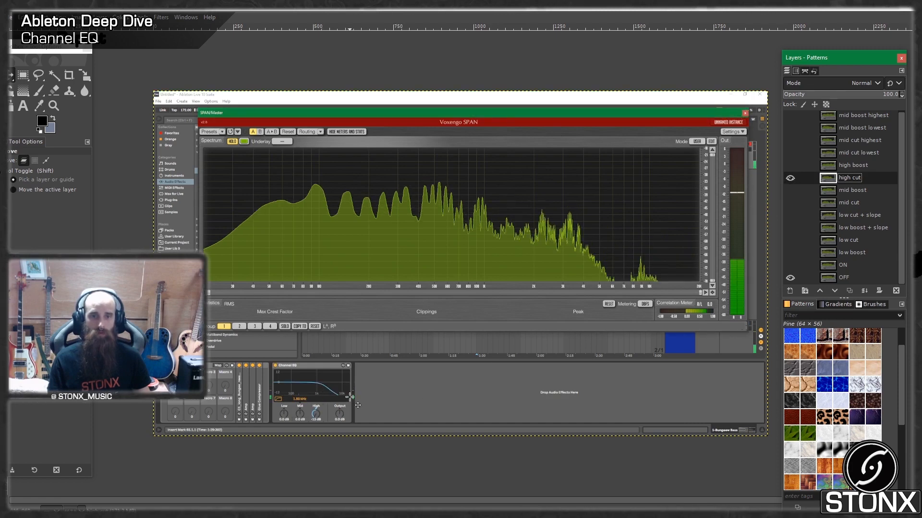
left_click(793, 180)
left_click(793, 179)
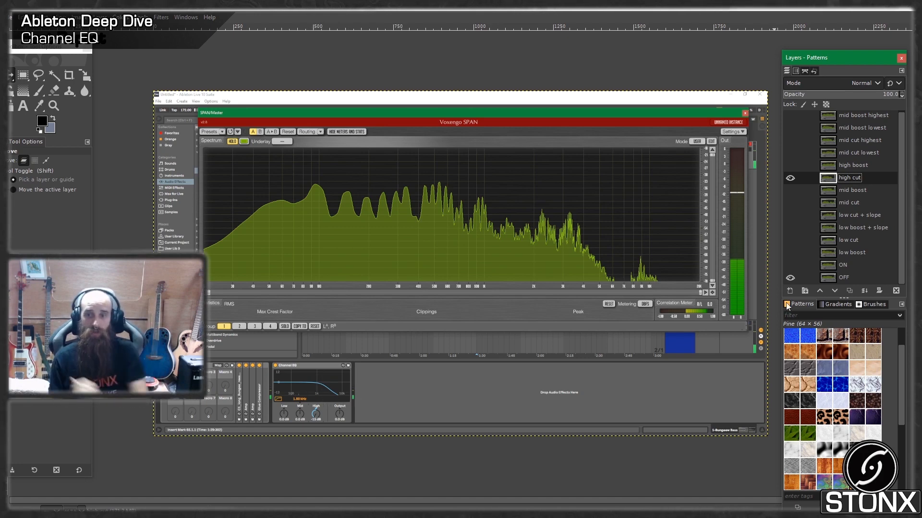
- Compare the high cut spectrum with OFF by toggling the layer's visibility repeatedly, leaving it hidden
left_click(790, 178)
left_click(793, 179)
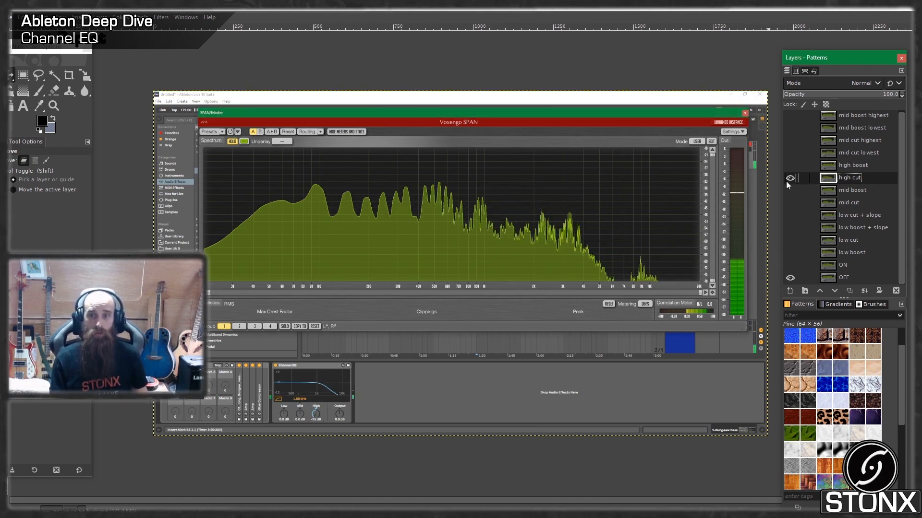
left_click(789, 180)
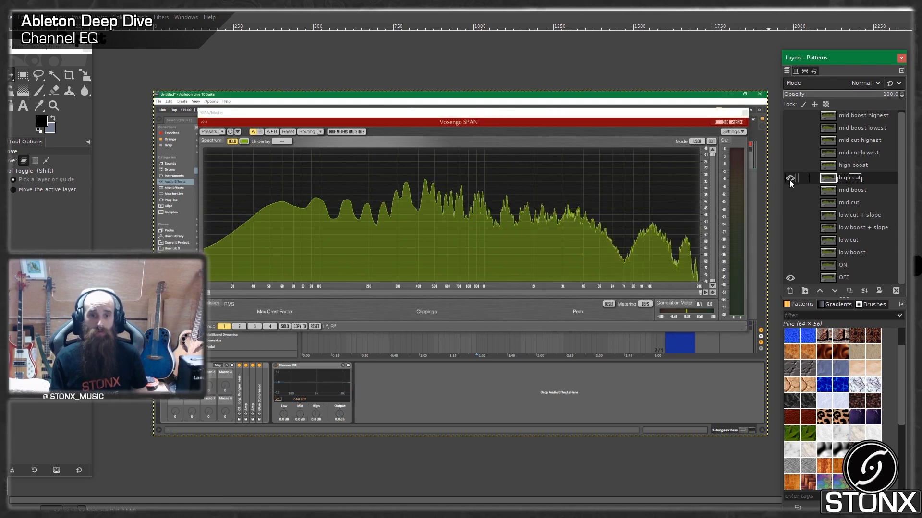
left_click(789, 180)
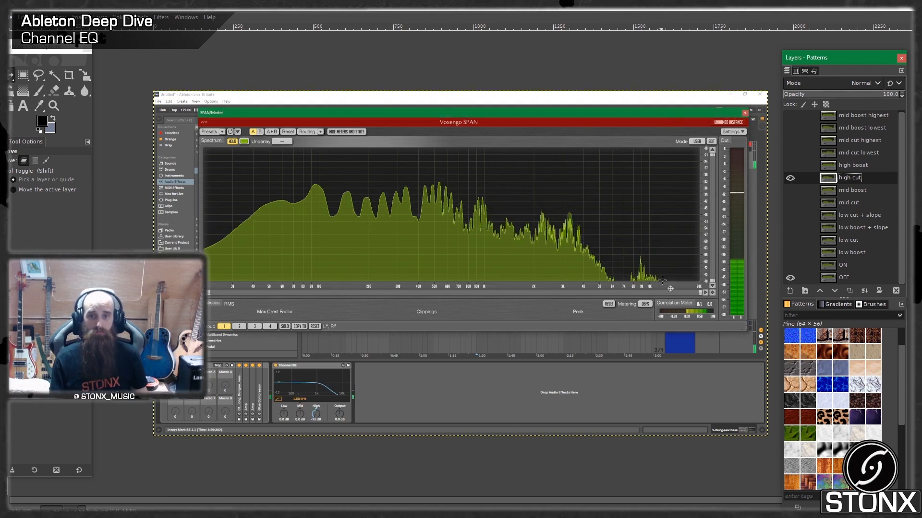
left_click(789, 178)
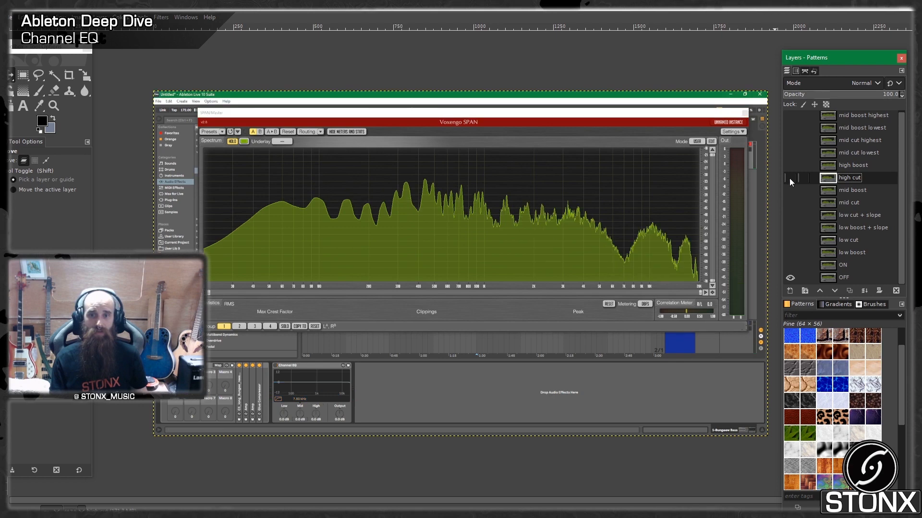
left_click(789, 178)
left_click(790, 179)
left_click(790, 179)
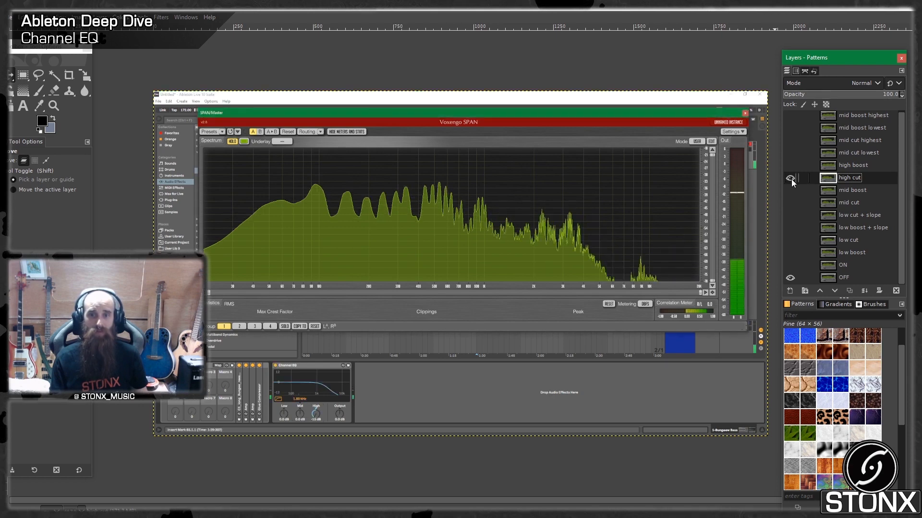
left_click(790, 179)
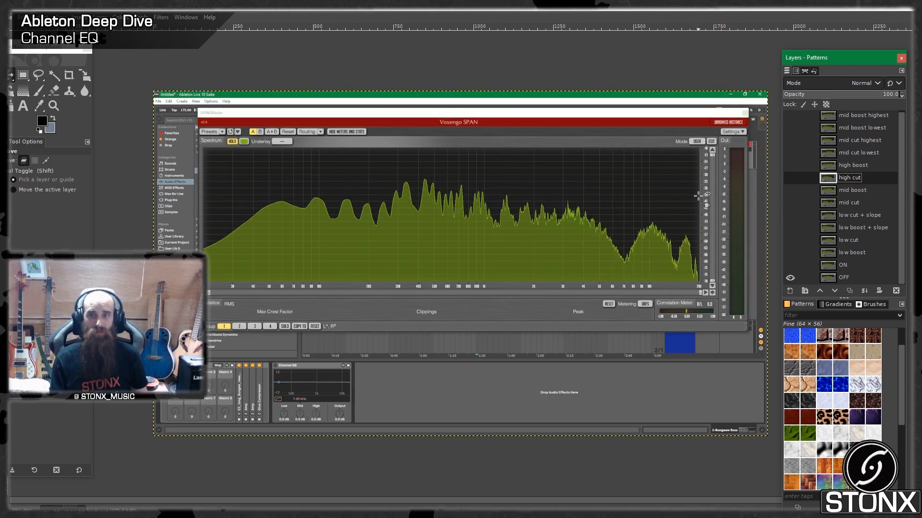
left_click(791, 178)
left_click(790, 178)
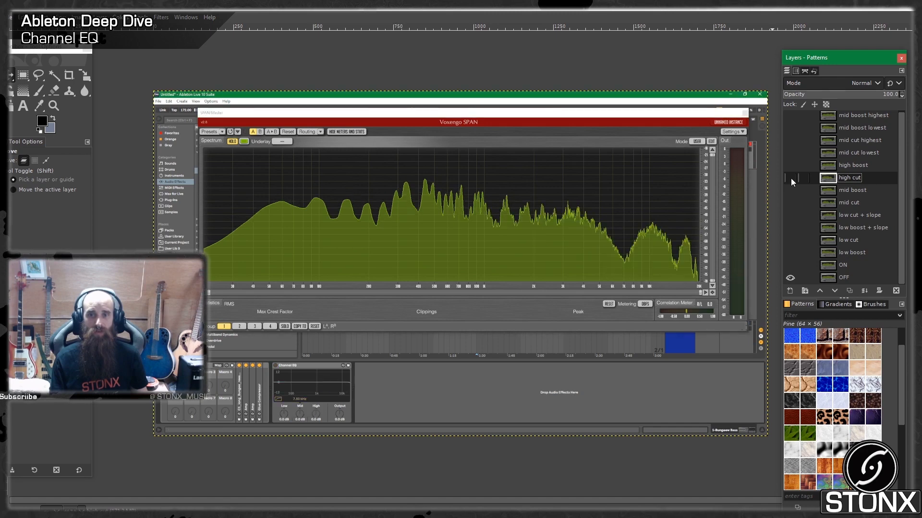
left_click(790, 178)
left_click(790, 178)
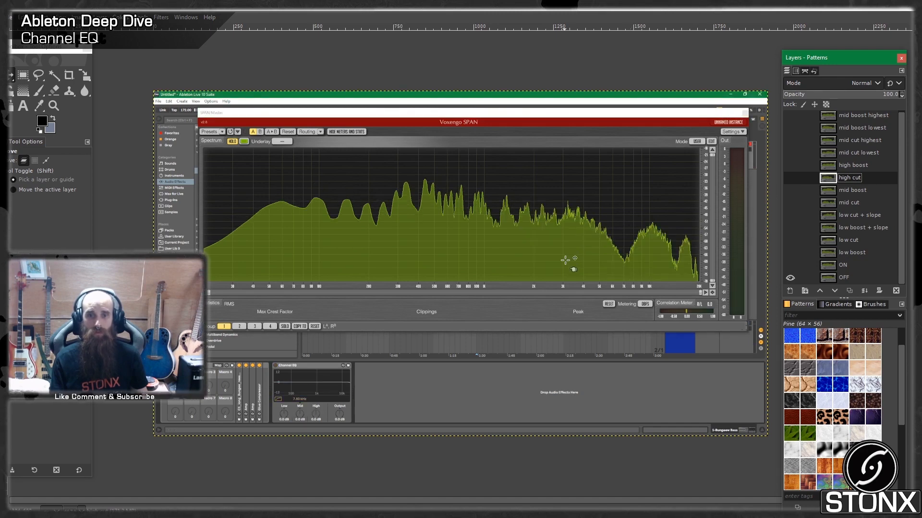
left_click(790, 178)
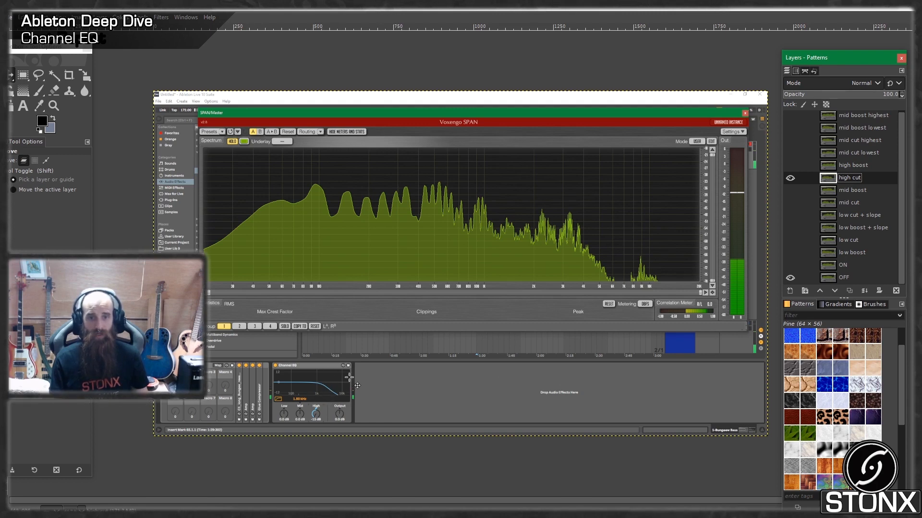
left_click(791, 178)
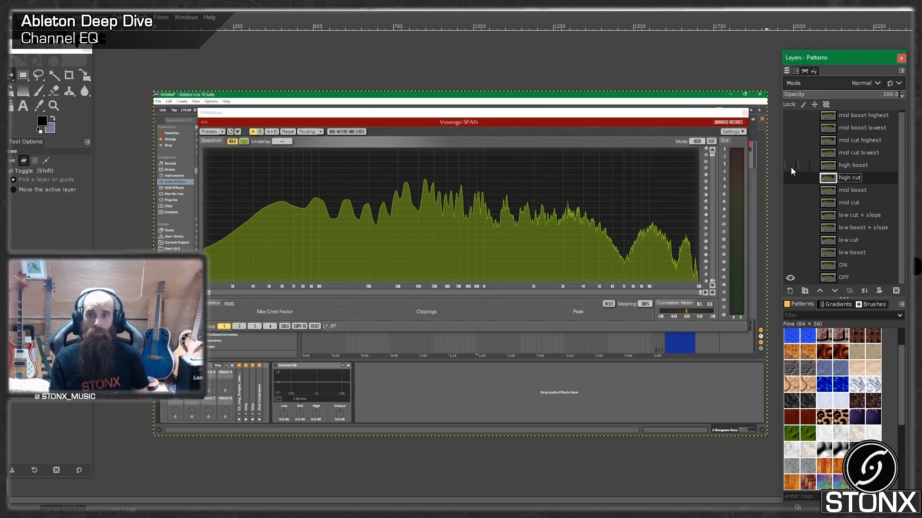
- Toggle the high boost layer's visibility to compare its spectrum with OFF, leaving the layer shown
left_click(791, 166)
left_click(791, 165)
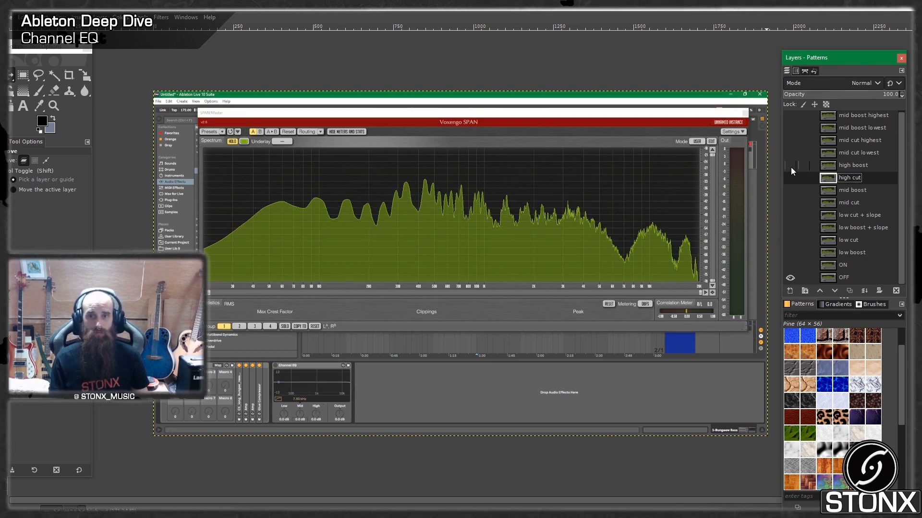
left_click(791, 165)
left_click(790, 166)
left_click(791, 166)
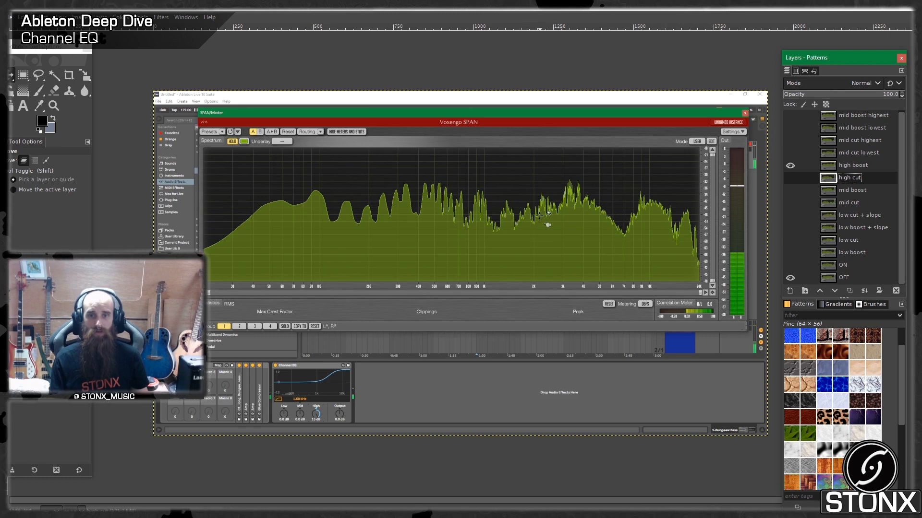
left_click(791, 166)
left_click(791, 166)
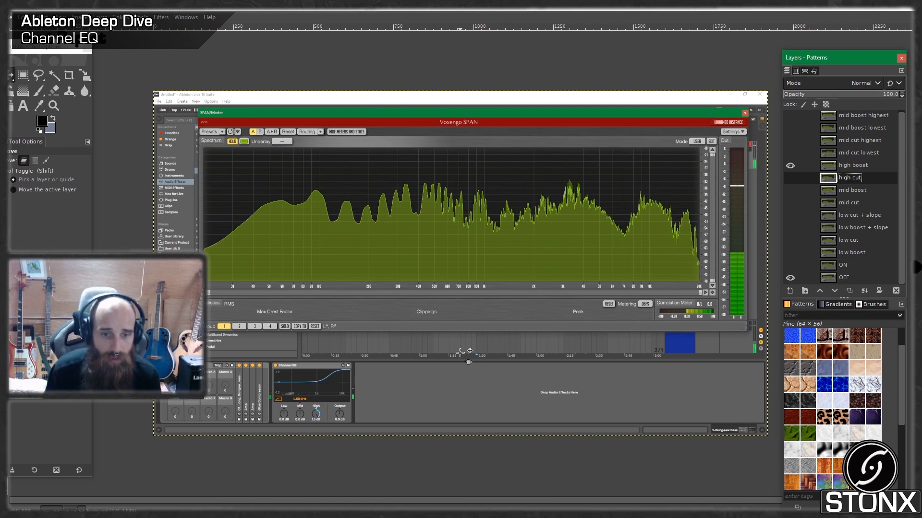
- Alternate between the high boost and high cut layers to compare their spectra, leaving high cut hidden
left_click(790, 165)
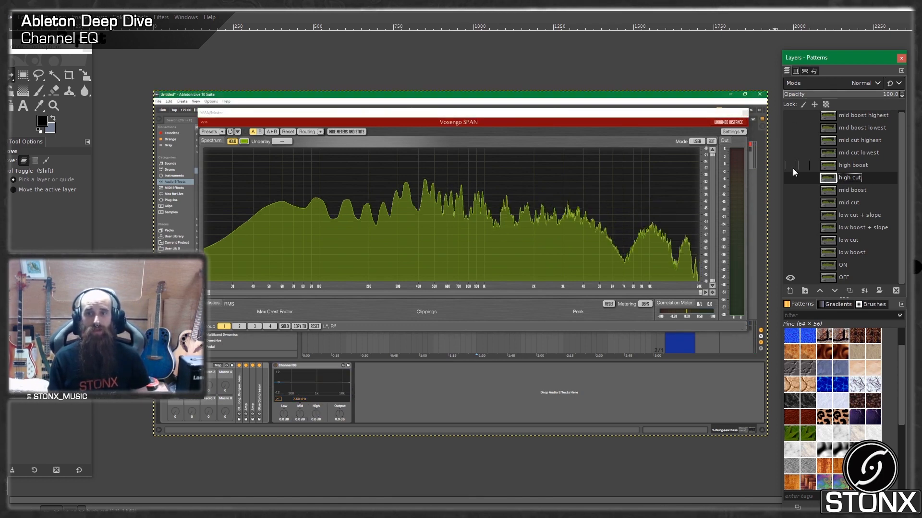
left_click(790, 179)
left_click(790, 178)
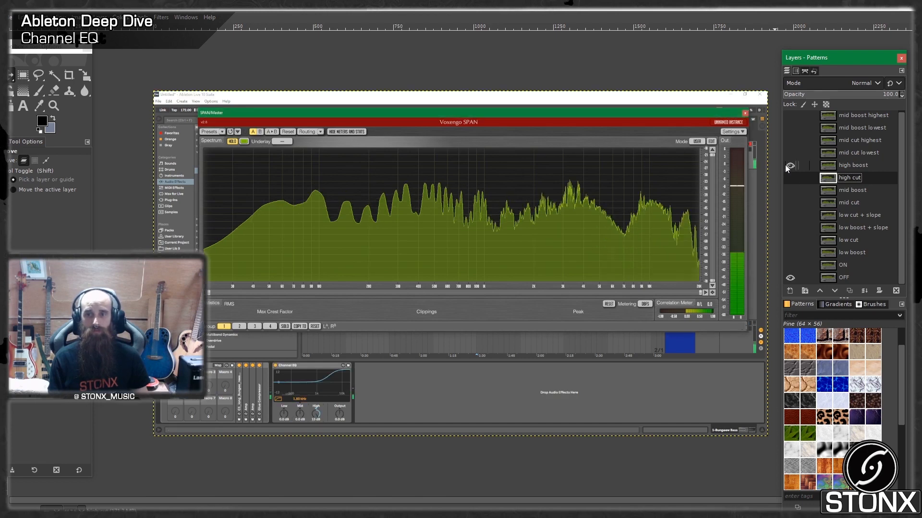
- Select the mid cut lowest layer, show it in place of high boost, and toggle it against OFF, leaving it hidden
left_click(789, 153)
left_click(819, 156)
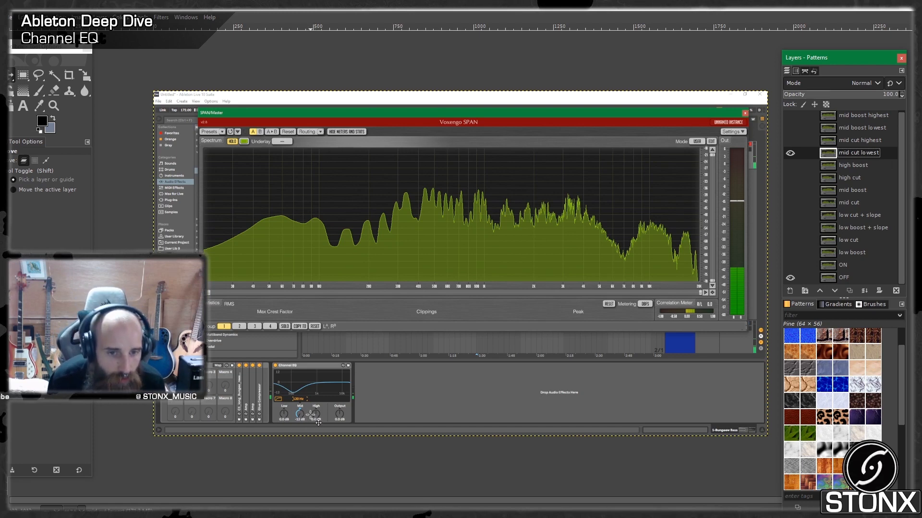
left_click(791, 153)
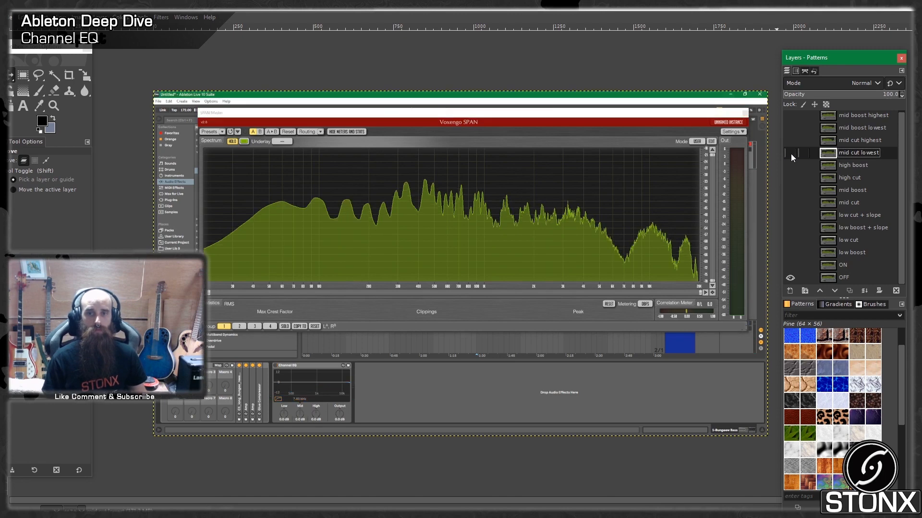
left_click(791, 154)
left_click(791, 154)
left_click(790, 153)
left_click(791, 154)
left_click(790, 154)
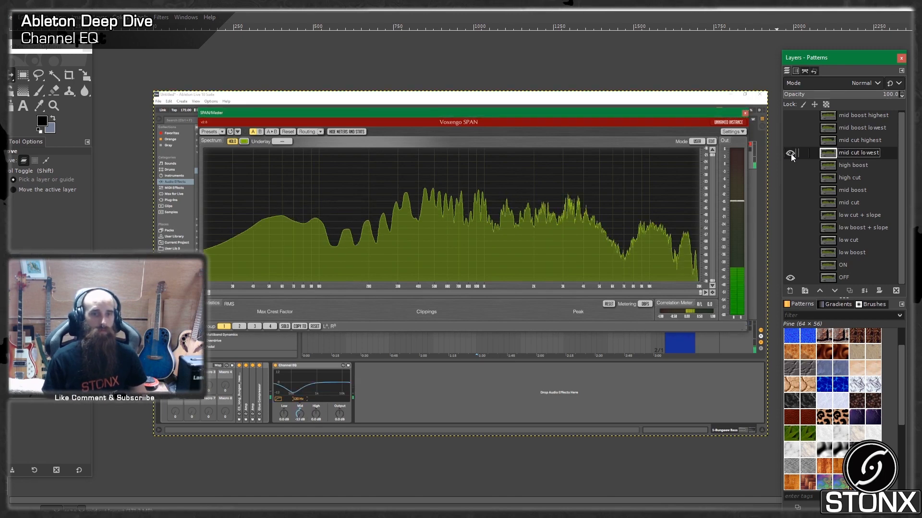
left_click(791, 153)
left_click(790, 154)
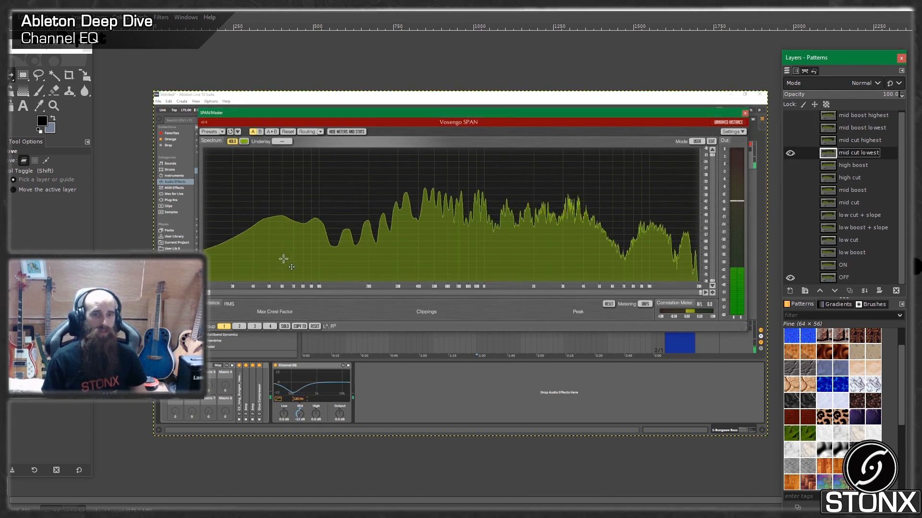
left_click(789, 155)
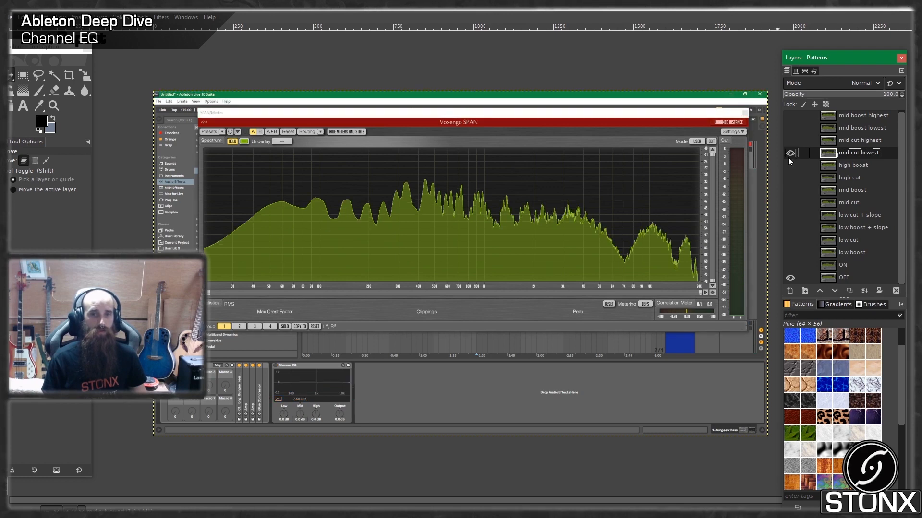
left_click(789, 155)
left_click(788, 155)
left_click(789, 155)
left_click(789, 154)
left_click(788, 157)
left_click(788, 157)
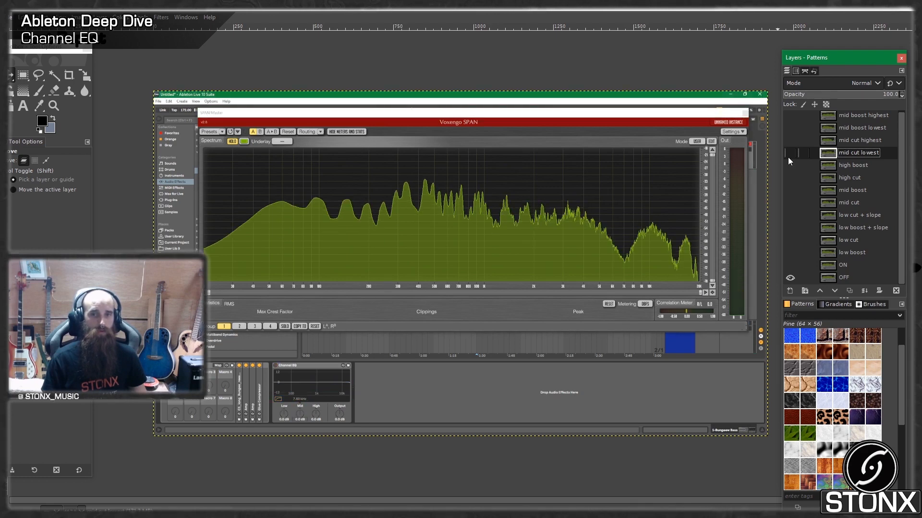
- Toggle the mid cut lowest layer's visibility repeatedly to compare its spectrum with OFF, leaving the layer hidden
left_click(788, 157)
left_click(788, 157)
left_click(788, 157)
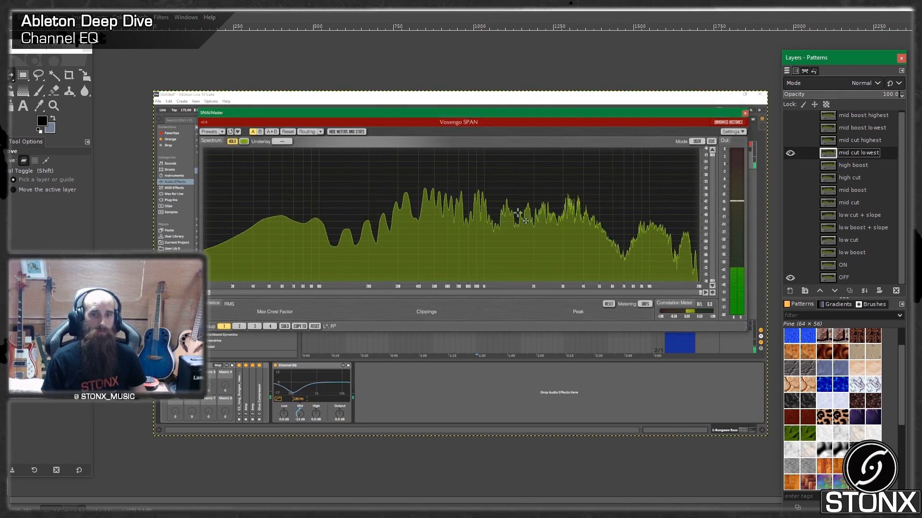
left_click(790, 154)
left_click(791, 153)
left_click(791, 154)
left_click(791, 153)
left_click(792, 153)
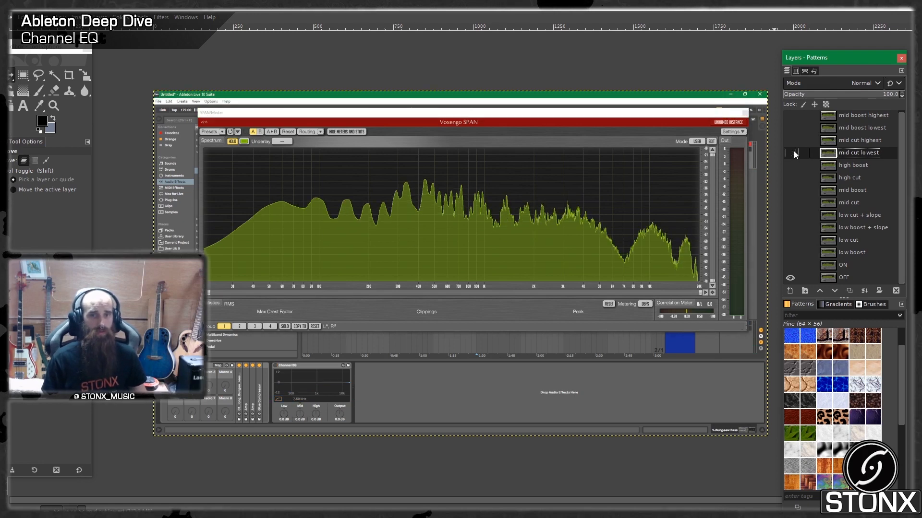
left_click(791, 153)
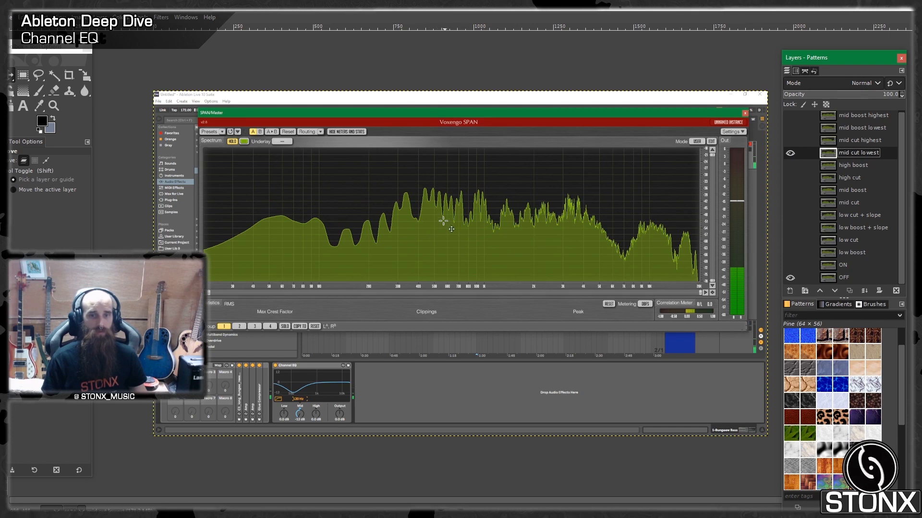
left_click(788, 154)
left_click(787, 154)
left_click(788, 154)
left_click(788, 153)
left_click(788, 153)
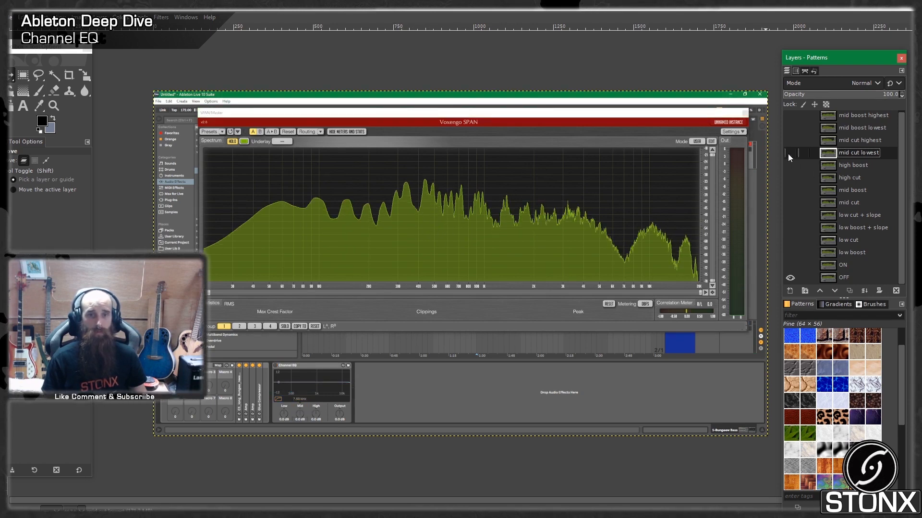
left_click(788, 154)
left_click(789, 153)
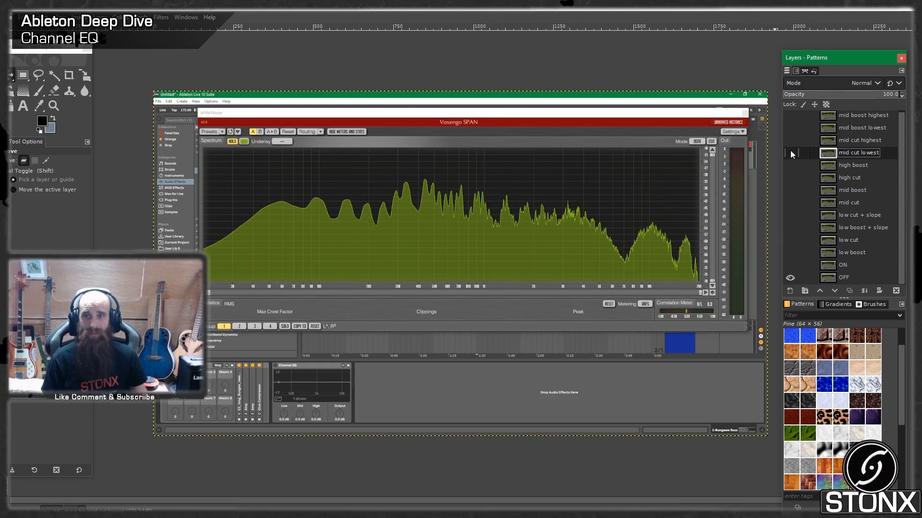
- Select and show the mid cut highest layer, and toggle its visibility repeatedly to compare its spectrum with OFF, leaving it shown
left_click(864, 138)
left_click(790, 141)
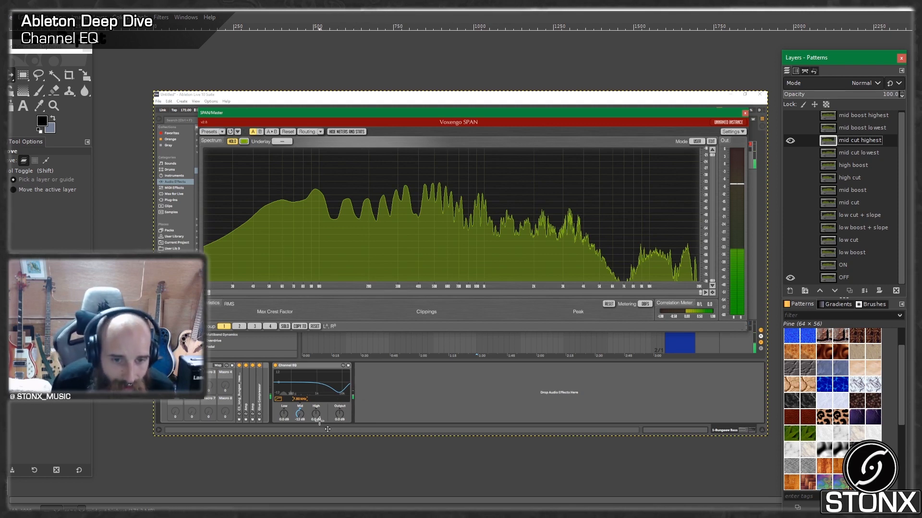
left_click(793, 146)
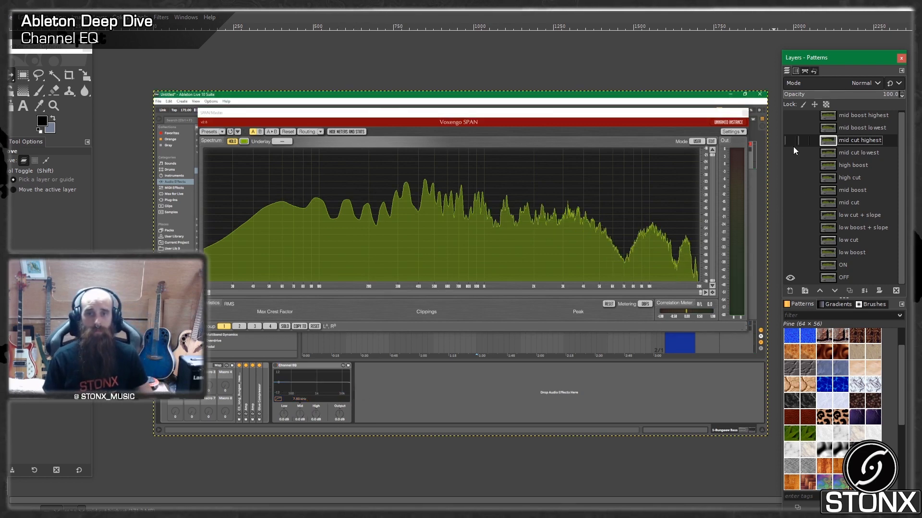
left_click(793, 146)
left_click(793, 146)
left_click(793, 146)
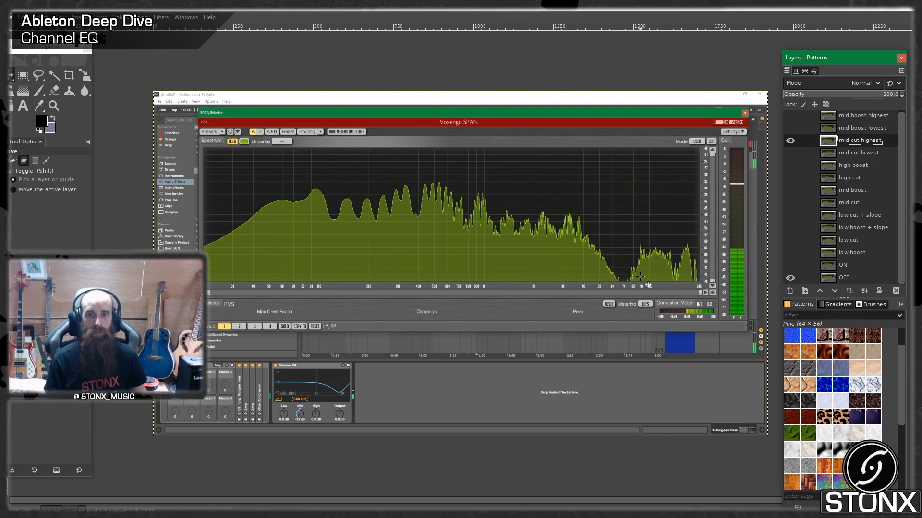
left_click(790, 143)
left_click(791, 143)
left_click(791, 143)
left_click(791, 143)
left_click(791, 143)
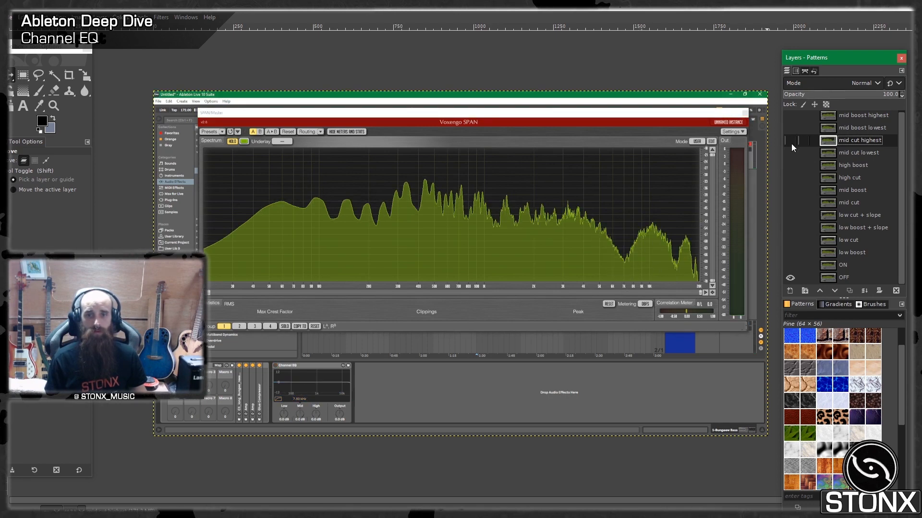
left_click(791, 143)
left_click(791, 143)
left_click(791, 143)
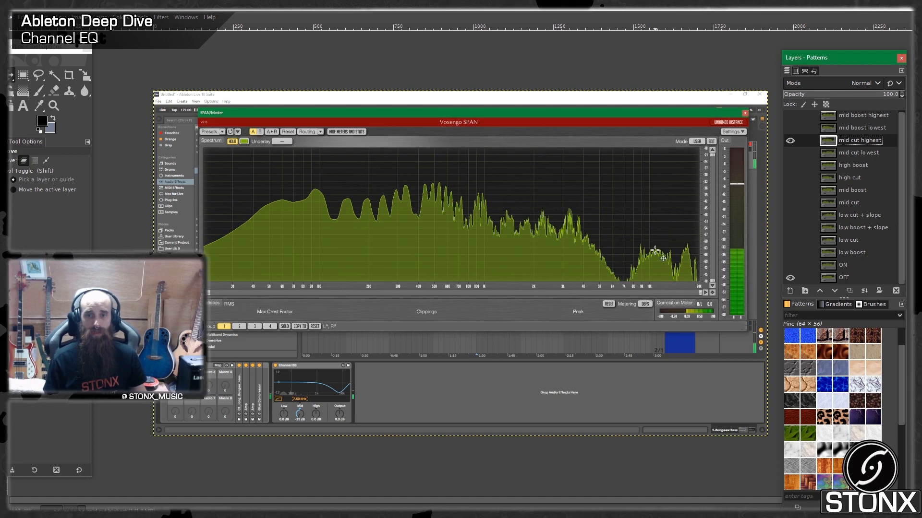
left_click(791, 143)
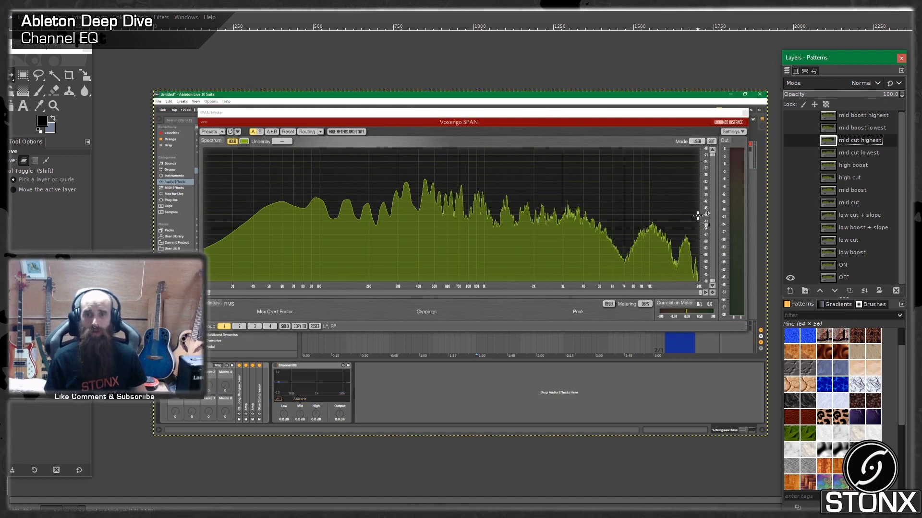
left_click(790, 141)
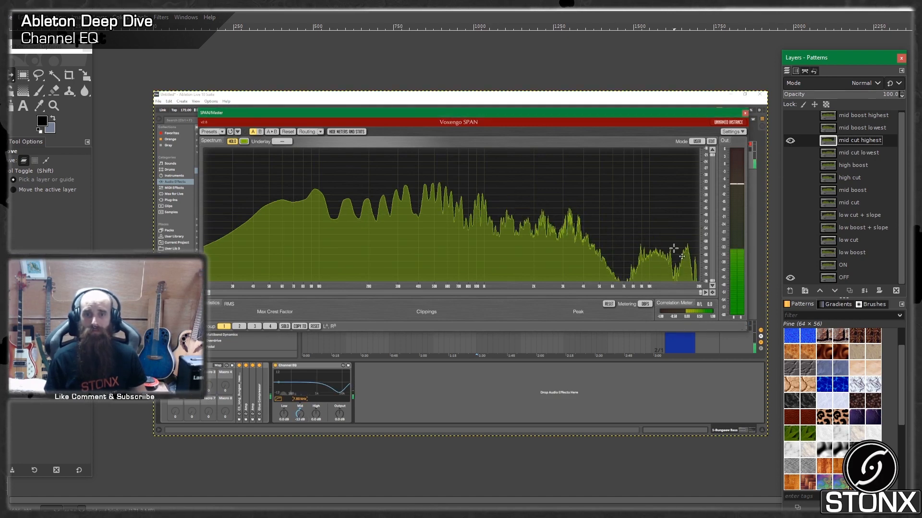
left_click(791, 142)
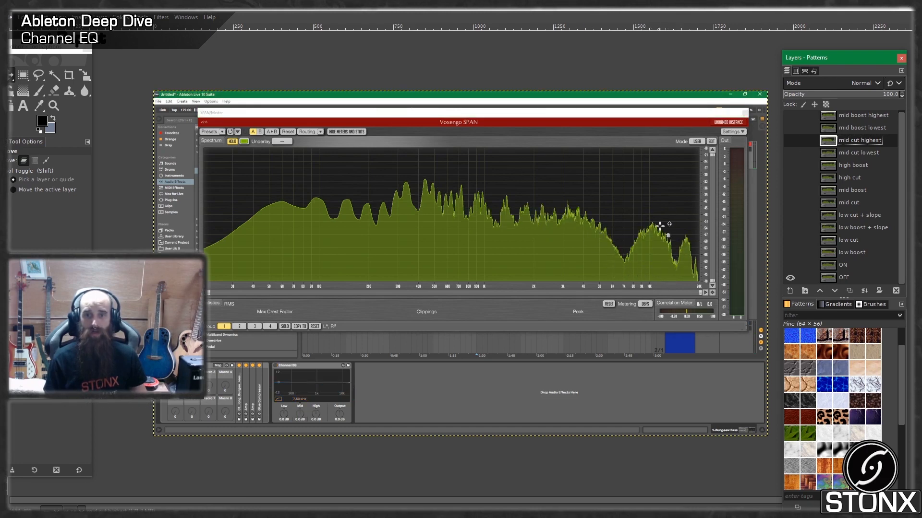
left_click(790, 141)
left_click(790, 141)
left_click(790, 141)
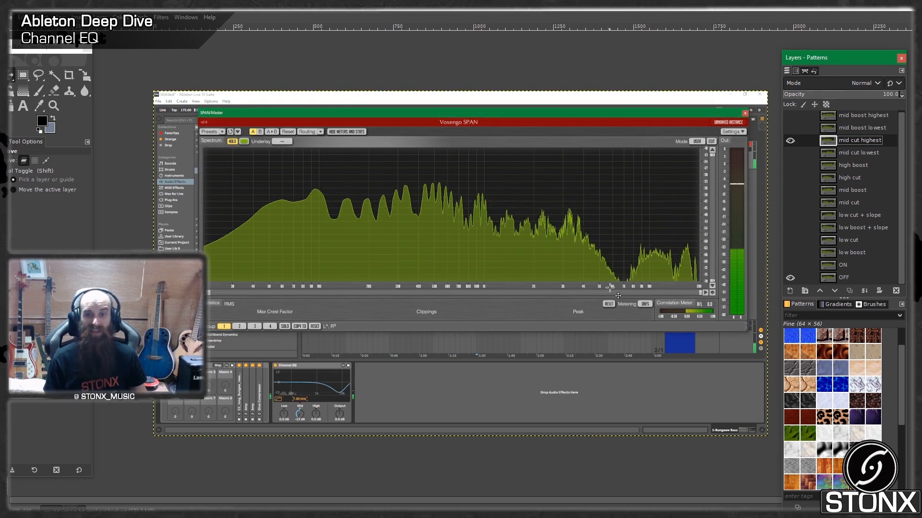
- Show the mid boost lowest layer in place of mid cut highest and make it the selected layer
left_click(790, 140)
left_click(790, 128)
left_click(851, 127)
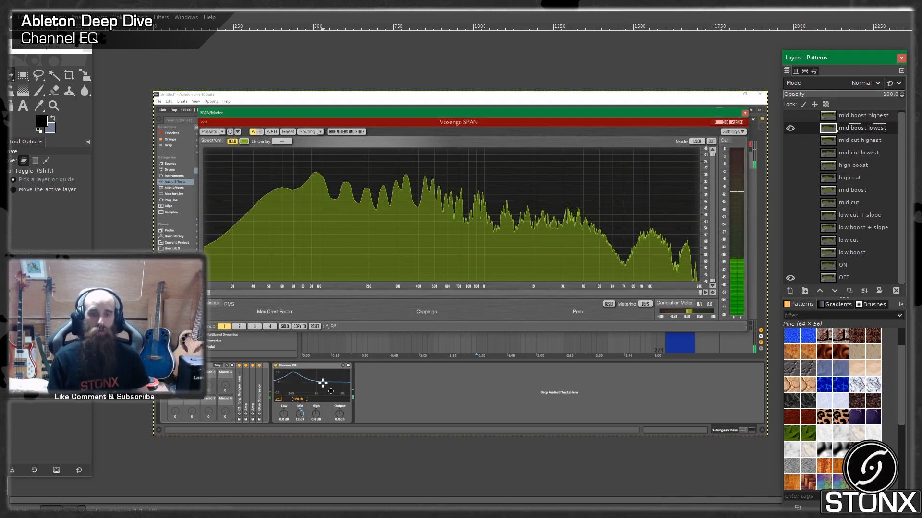
- Compare the mid boost lowest spectrum with OFF by toggling the layer's visibility repeatedly, leaving it shown
left_click(791, 131)
left_click(791, 131)
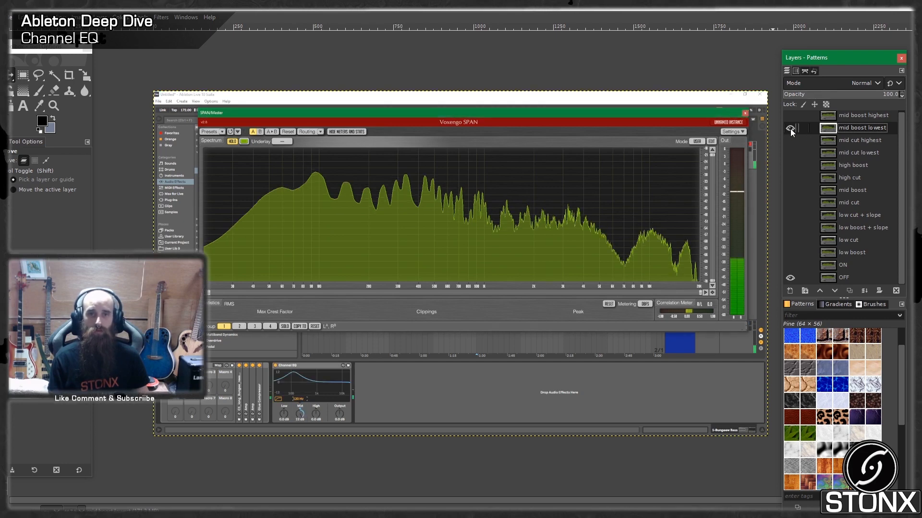
left_click(790, 131)
left_click(790, 130)
left_click(790, 131)
left_click(791, 131)
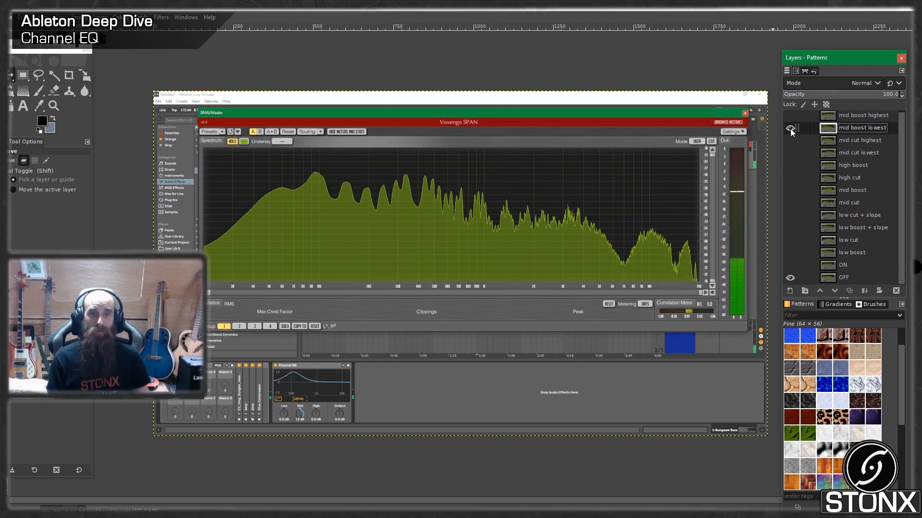
left_click(790, 131)
left_click(790, 131)
left_click(790, 130)
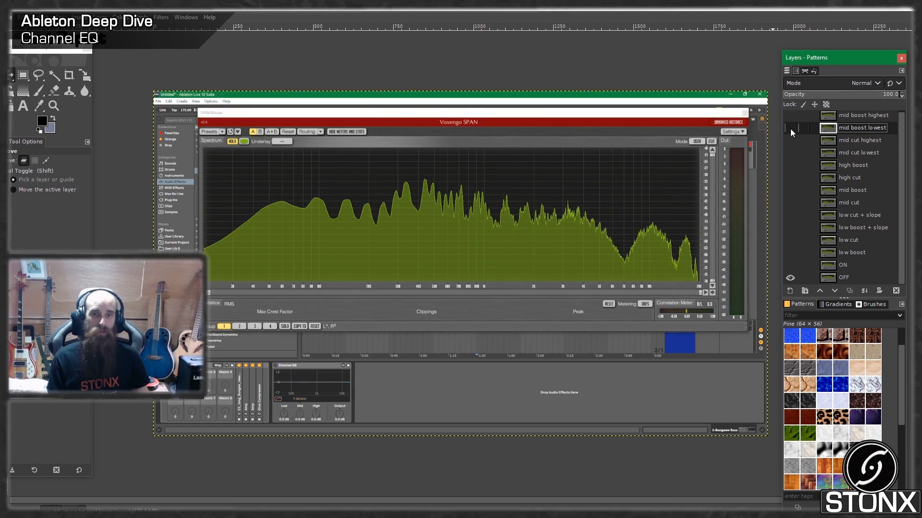
left_click(790, 131)
left_click(791, 131)
left_click(790, 131)
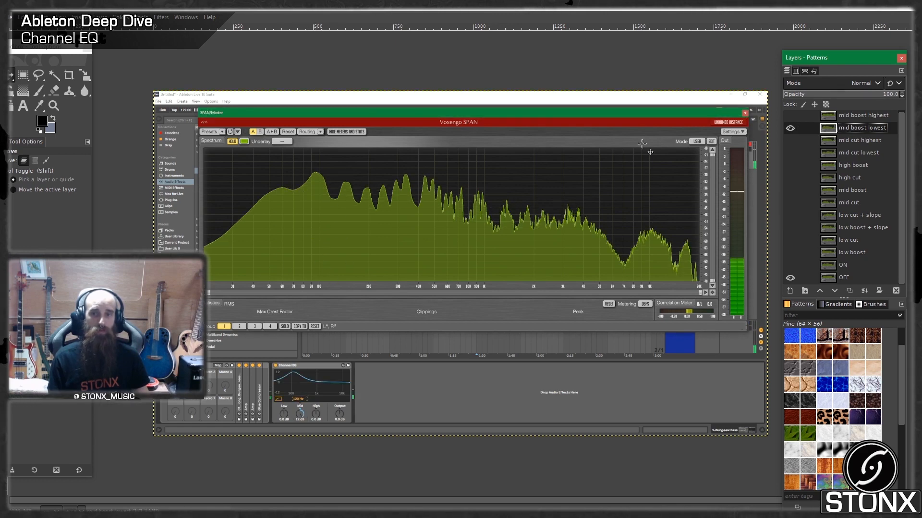
left_click(792, 129)
left_click(792, 128)
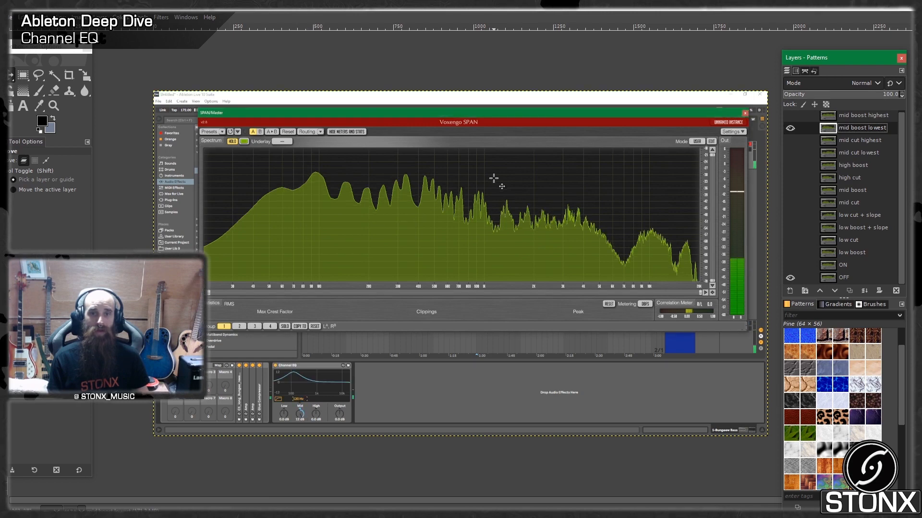
left_click(791, 131)
left_click(791, 131)
left_click(791, 131)
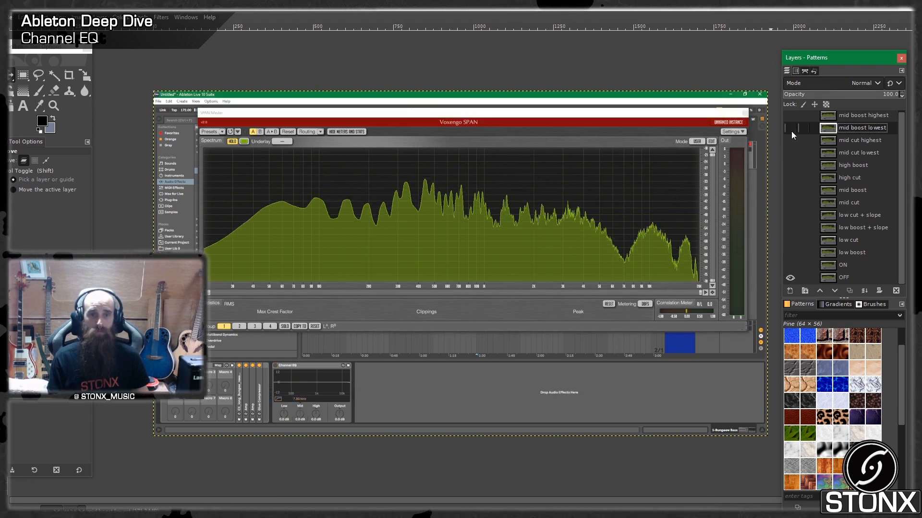
left_click(791, 131)
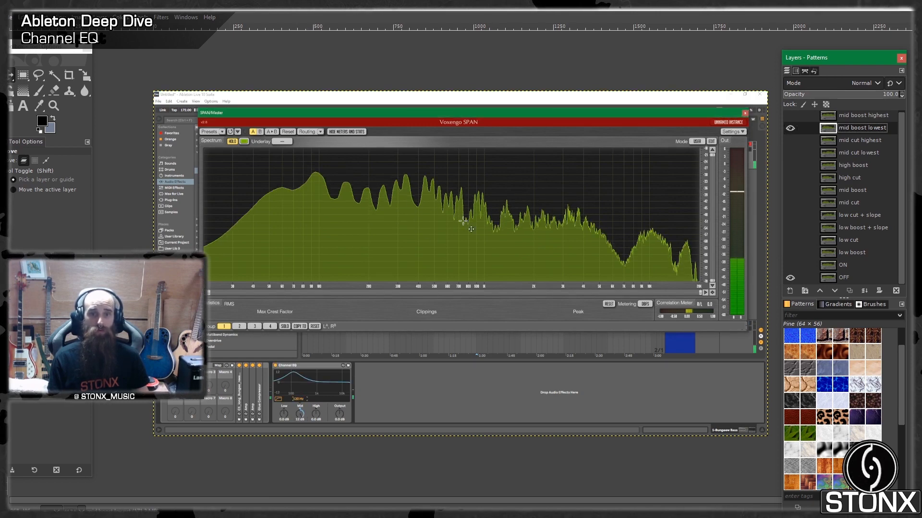
left_click(784, 132)
left_click(784, 132)
left_click(785, 133)
left_click(784, 132)
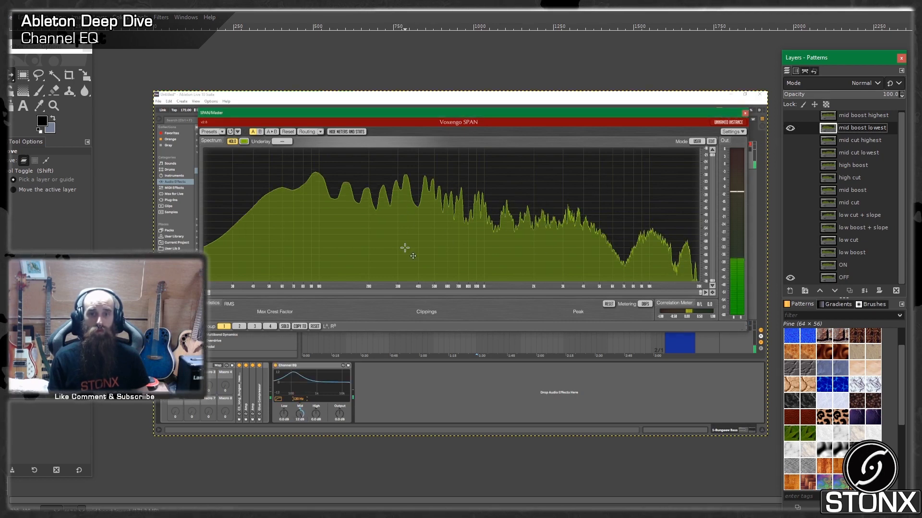
- Show the mid boost highest layer in place of mid boost lowest and make it the selected layer
left_click(788, 117)
left_click(789, 128)
scroll(884, 130, "up", 1)
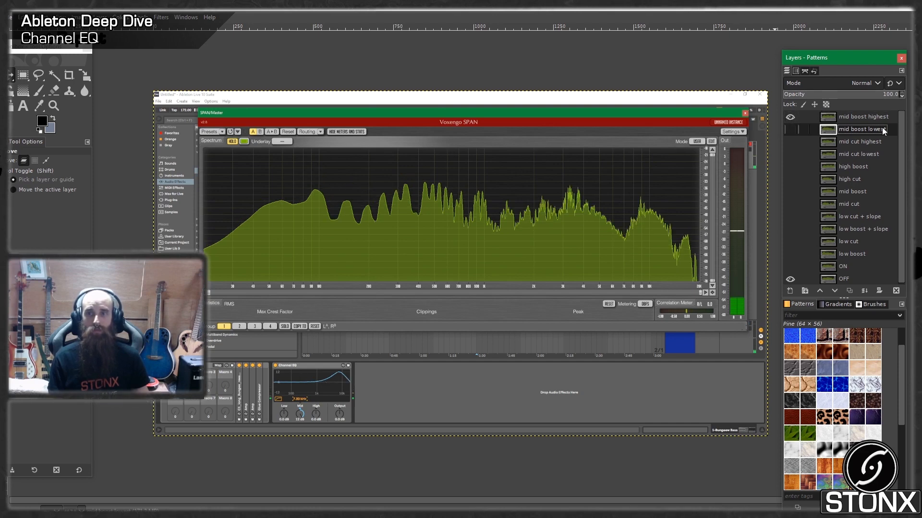
left_click(860, 116)
- Toggle the mid boost highest layer's visibility repeatedly to compare its spectrum with OFF
left_click(790, 118)
left_click(790, 117)
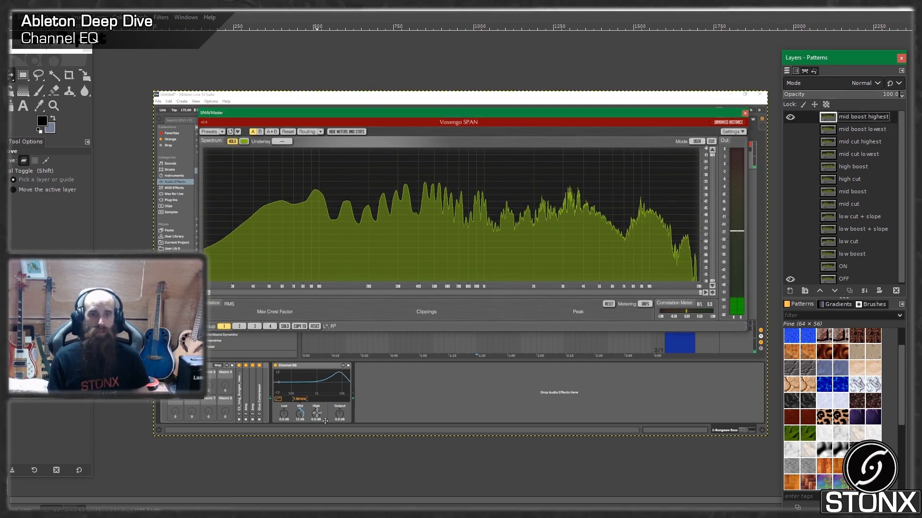
left_click(791, 117)
left_click(790, 118)
left_click(791, 117)
left_click(791, 117)
left_click(790, 117)
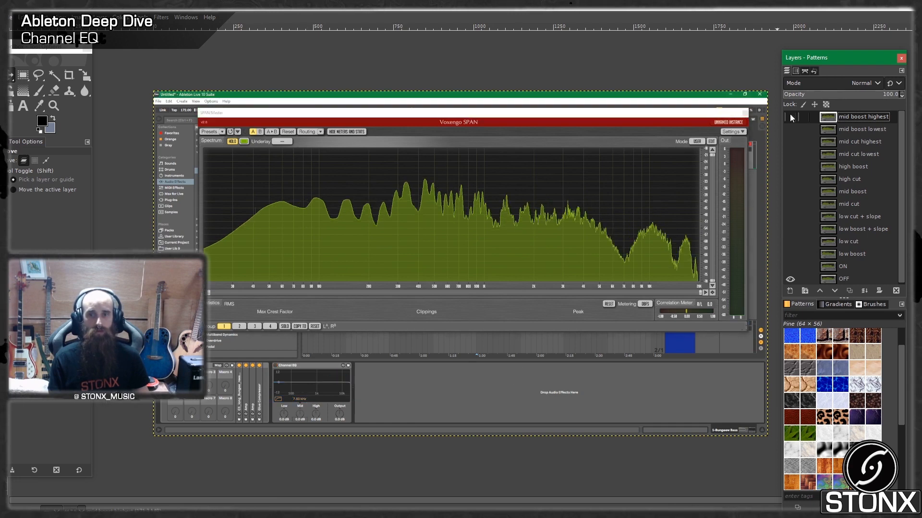
left_click(790, 117)
left_click(791, 117)
left_click(791, 117)
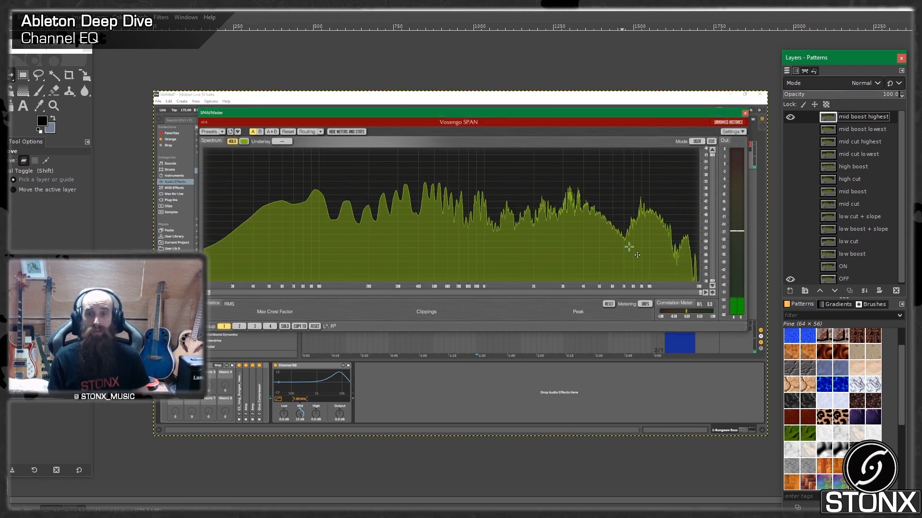
left_click(790, 117)
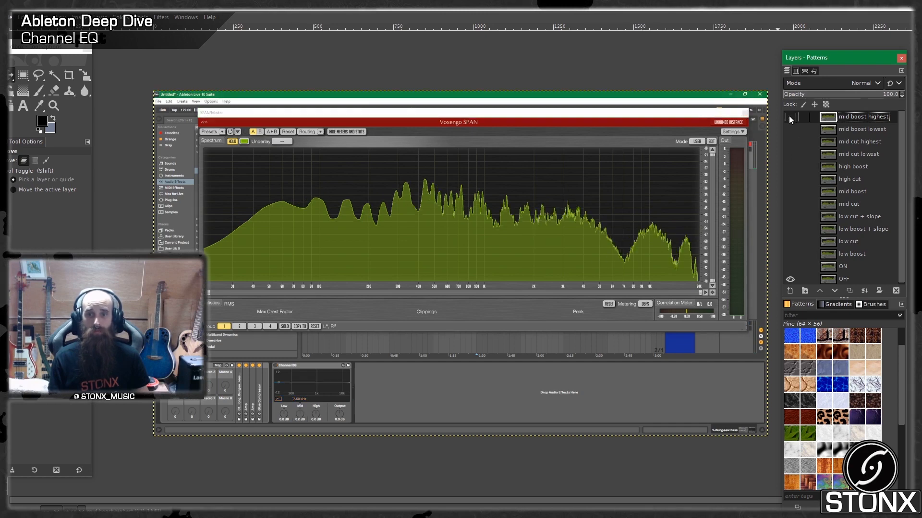
left_click(790, 117)
left_click(790, 117)
left_click(790, 117)
left_click(790, 117)
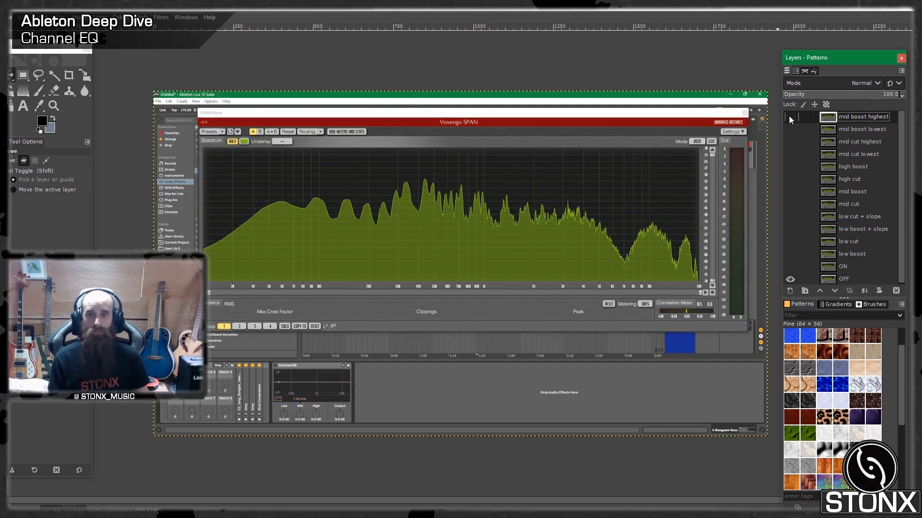
left_click(790, 117)
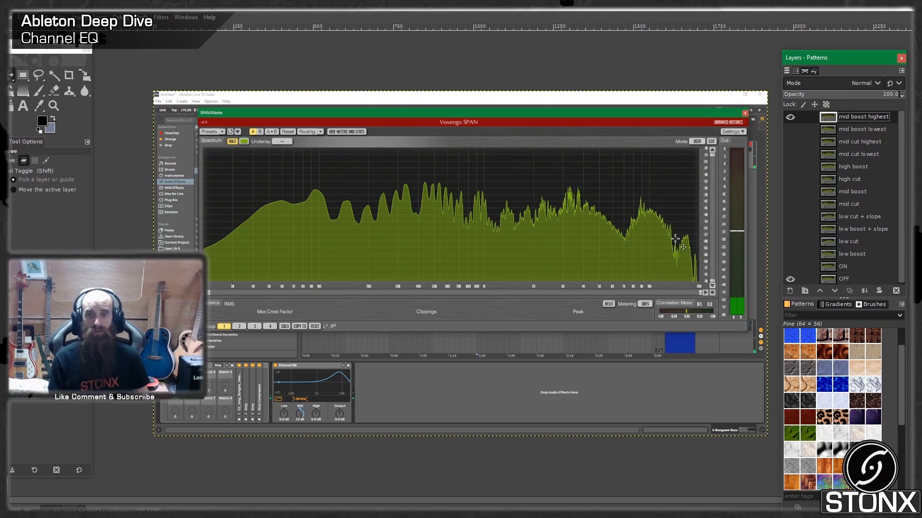
left_click(788, 121)
left_click(788, 121)
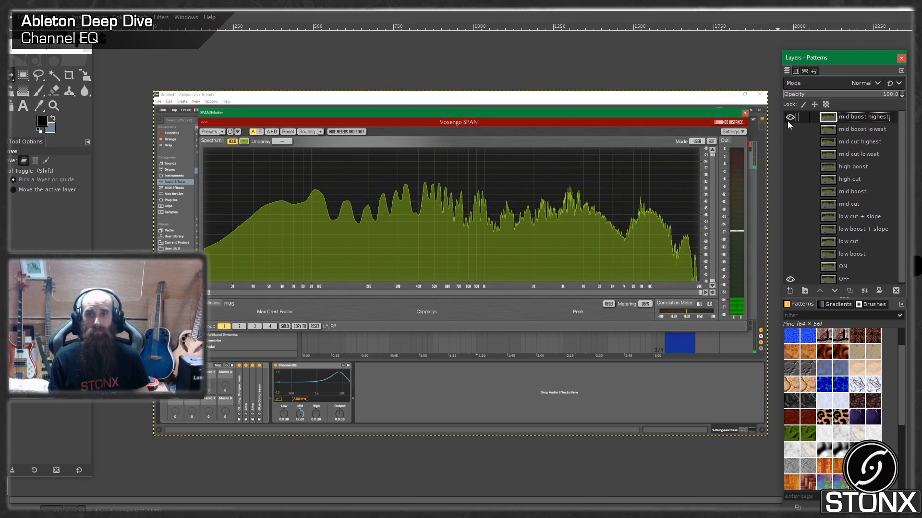
left_click(787, 121)
left_click(787, 121)
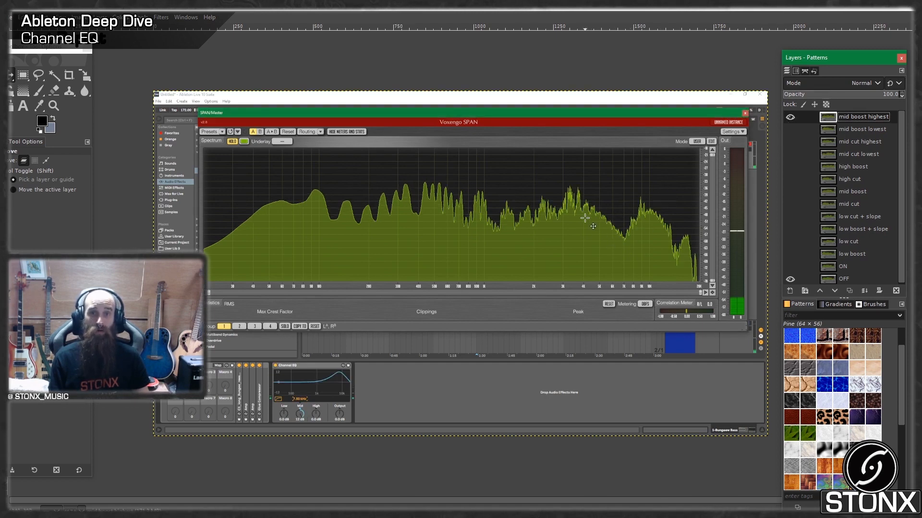
left_click(789, 118)
left_click(789, 119)
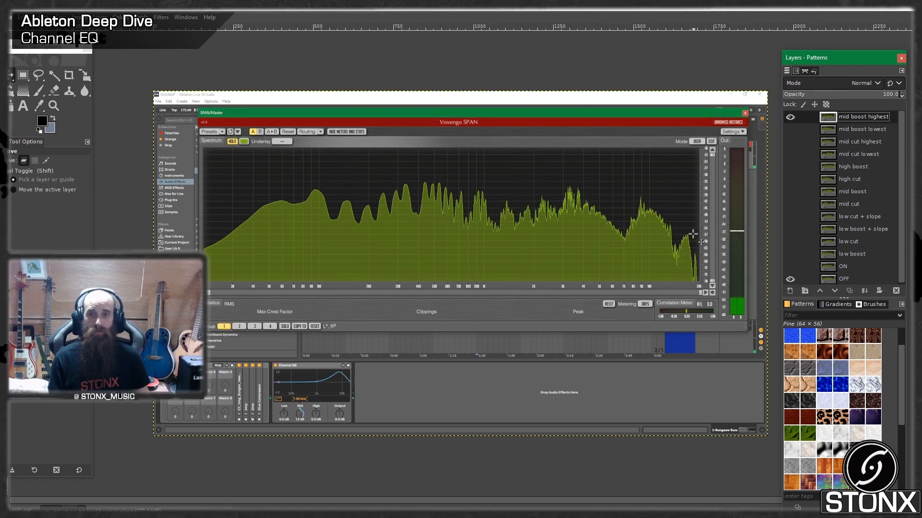
left_click(791, 119)
left_click(795, 120)
left_click(795, 120)
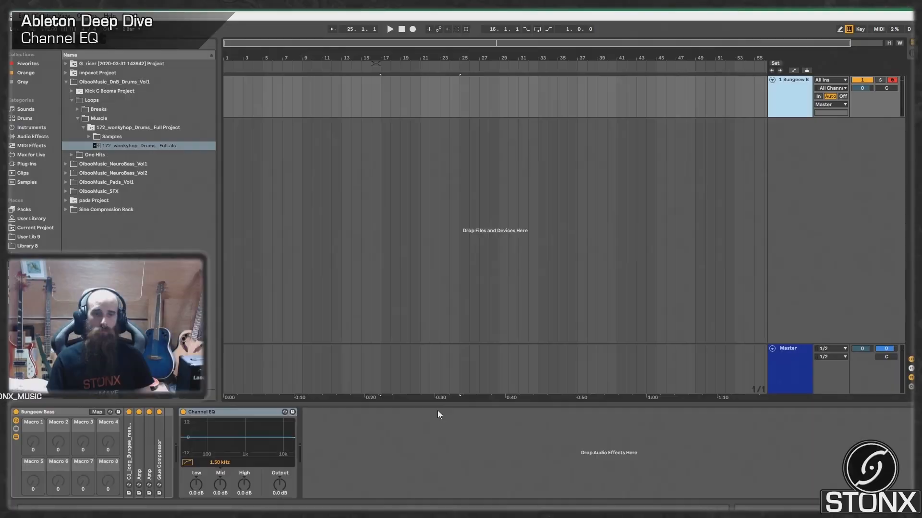
- Switch to Ableton Live and select the Channel EQ device on the Bungeew Bass track
left_click(239, 416)
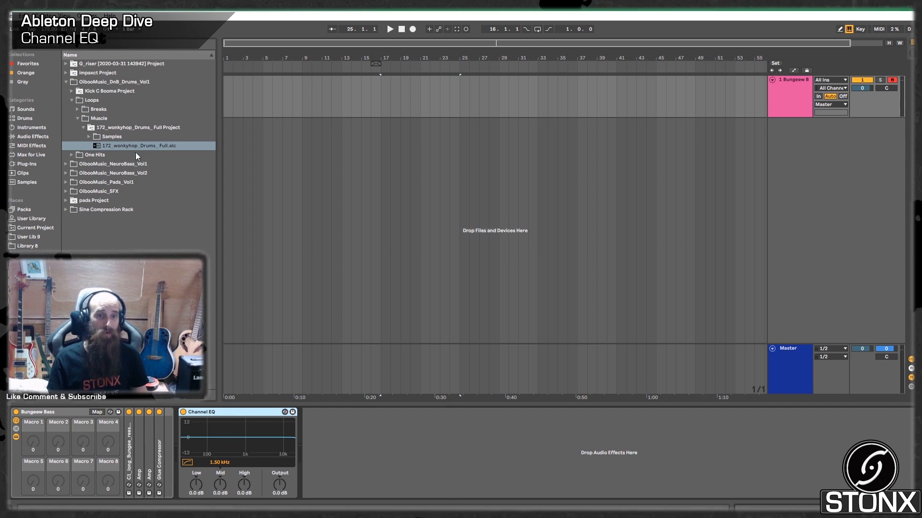
- Place the 172_wonkyhop_Drums_Full loop on a new track at bar 22 and create an 11-bar MIDI clip from bar 26 on the bass track
left_click_drag(136, 146, 449, 139)
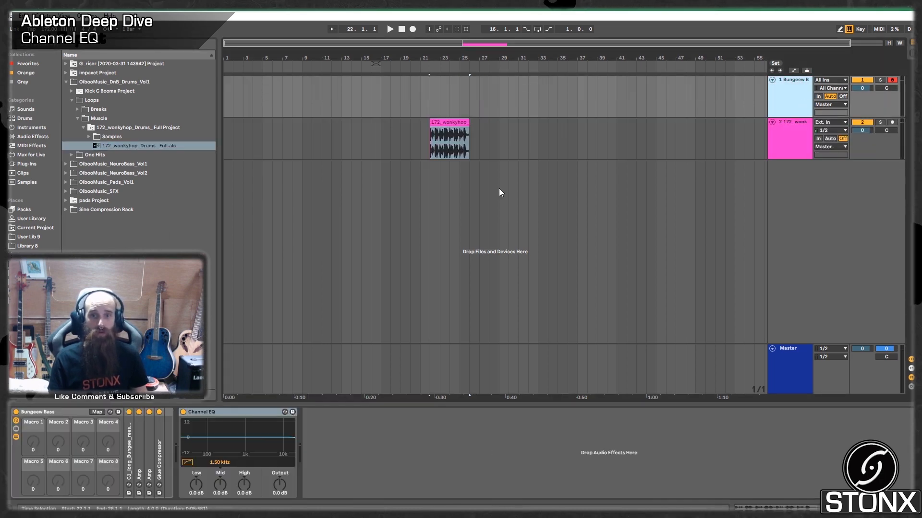
left_click_drag(469, 99, 579, 86)
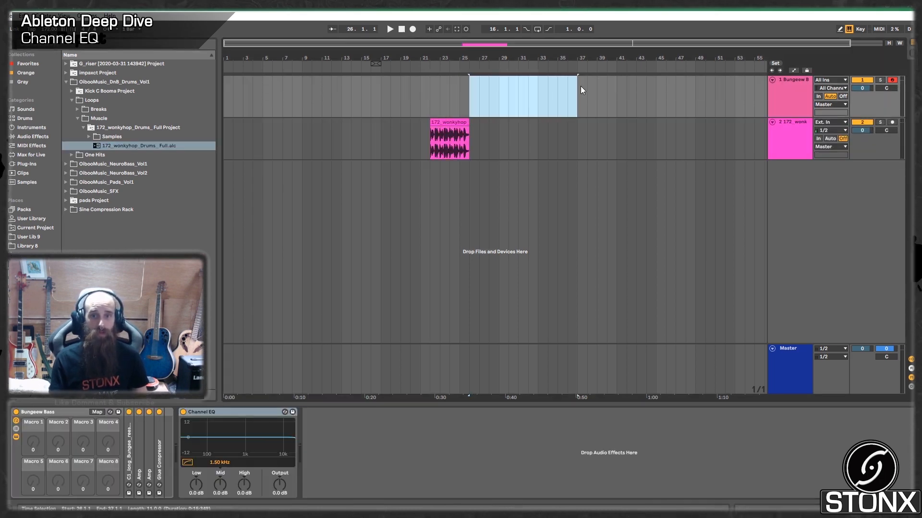
key("ctrl+shift+m")
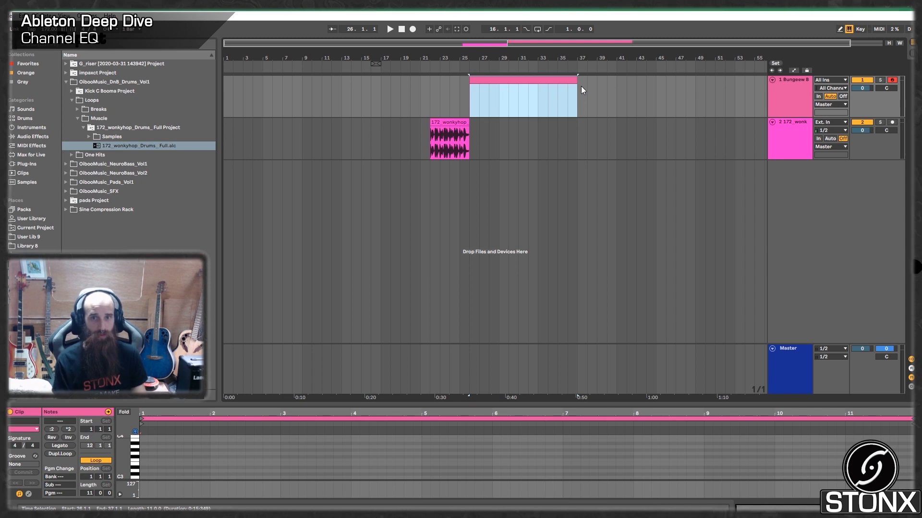
- Draw a sustained F3 note about five bars long in the bass MIDI clip and trim the clip to bars 28–33
double_click(283, 462)
left_click(290, 458)
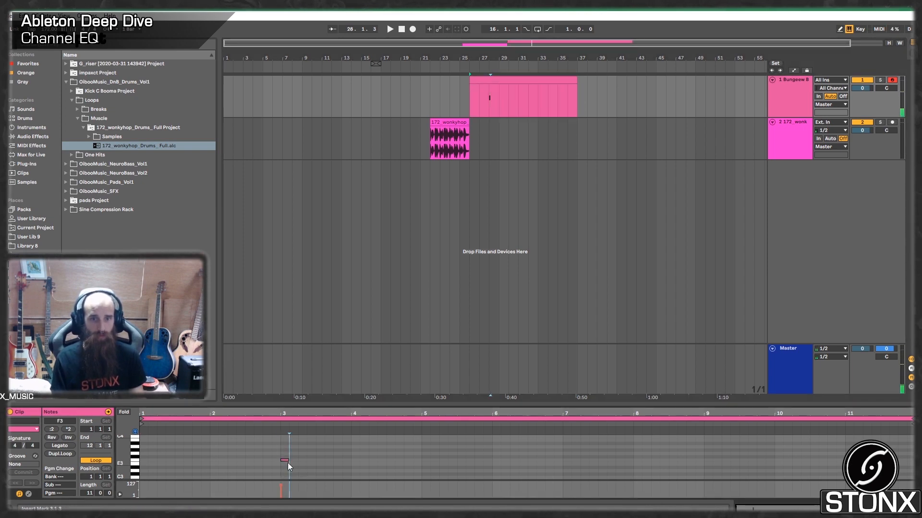
left_click_drag(289, 462, 651, 461)
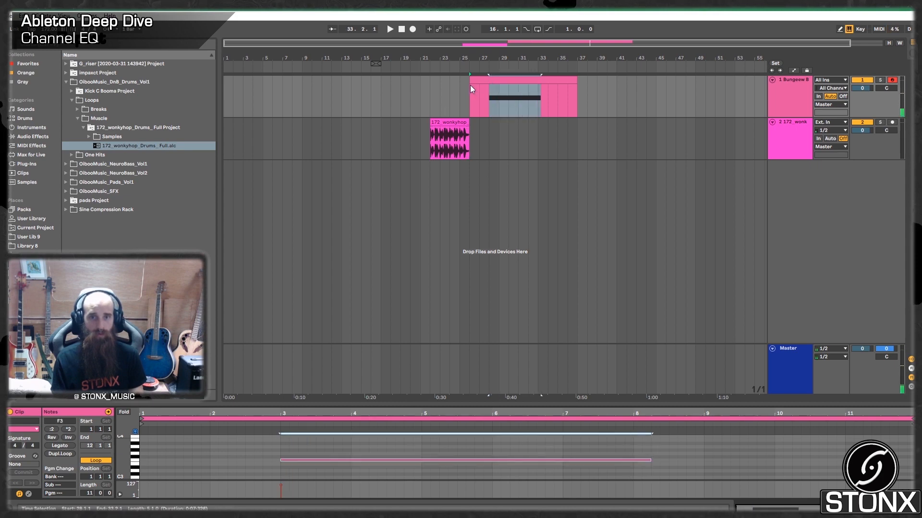
left_click_drag(471, 96, 490, 98)
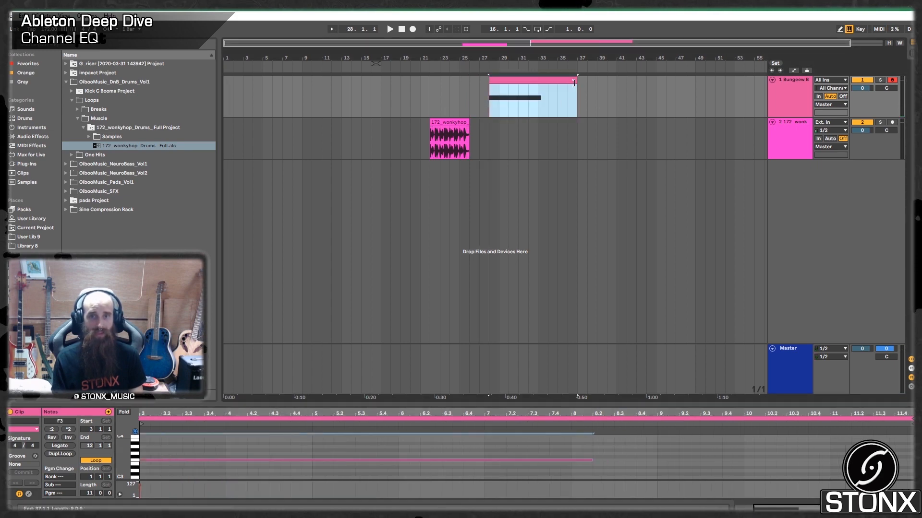
left_click_drag(574, 82, 538, 96)
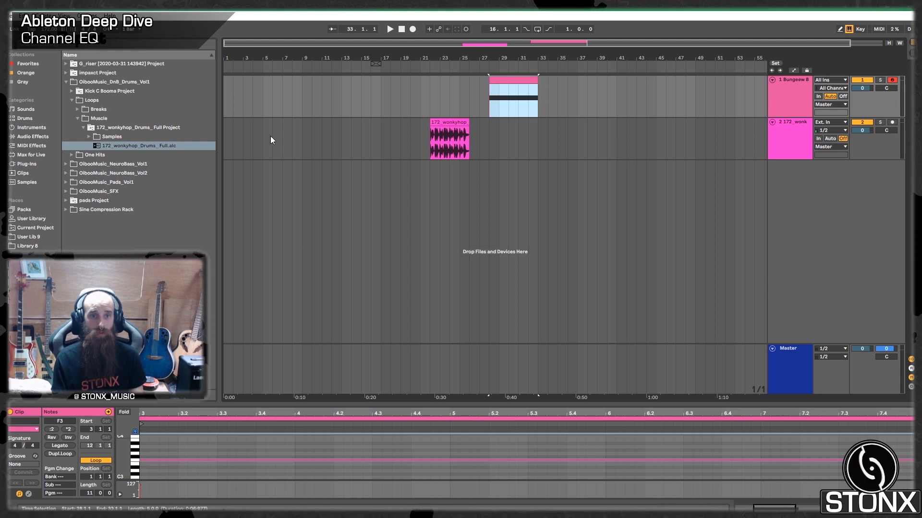
- Add an EQ Eight after the Channel EQ, try a narrow -15 dB cut at 114 Hz and M/S mode, and delete the device
left_click(33, 137)
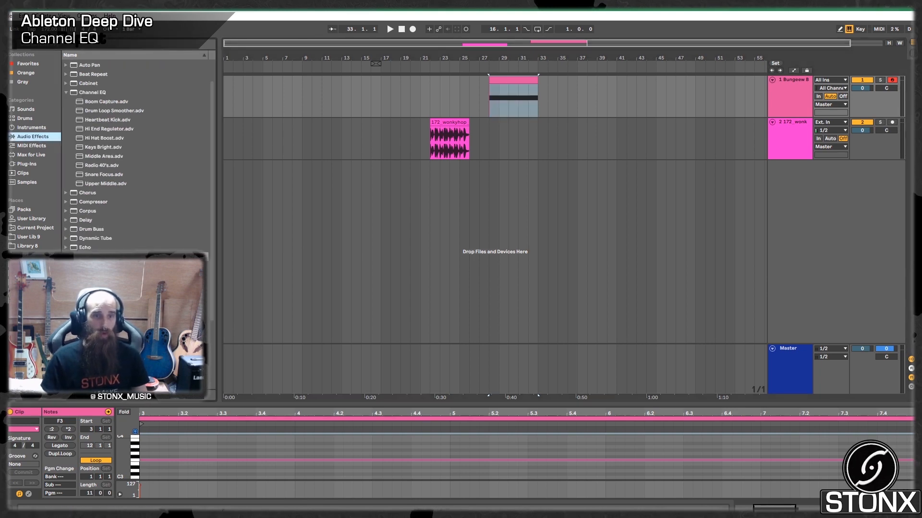
key("shift+Tab")
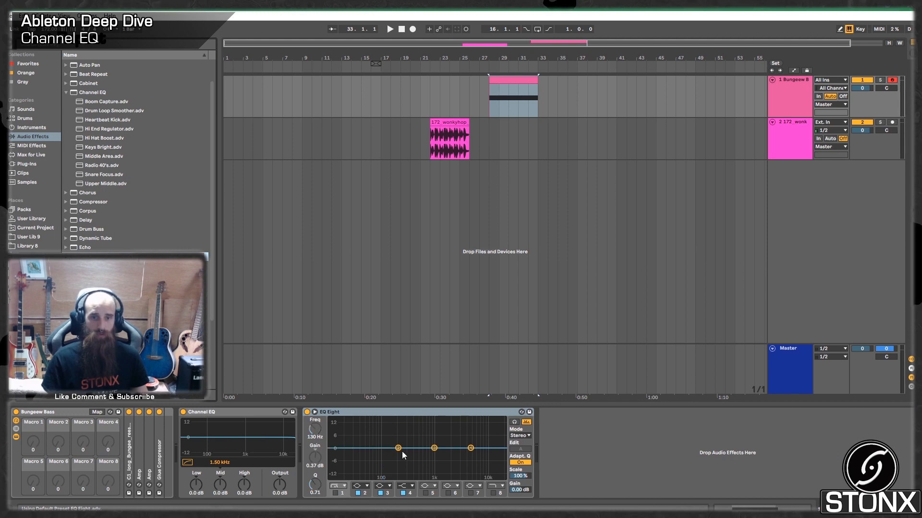
left_click_drag(403, 453, 348, 480)
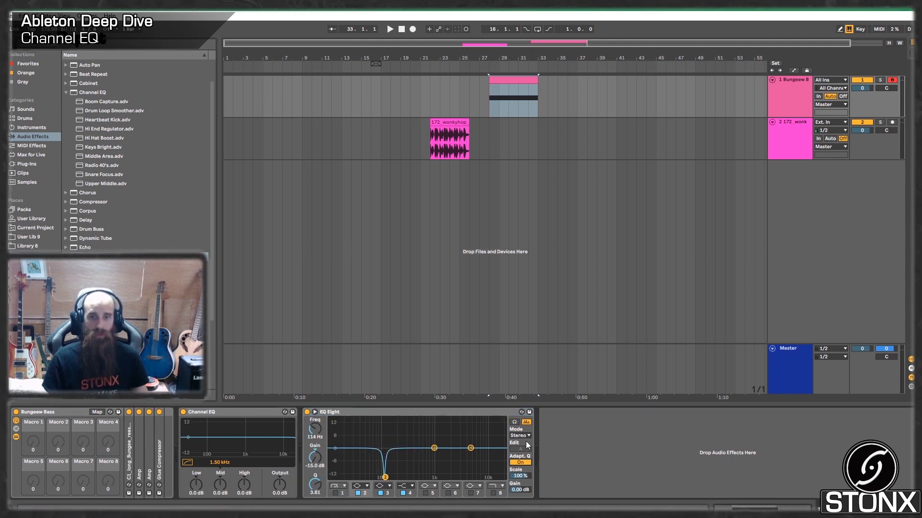
left_click(518, 460)
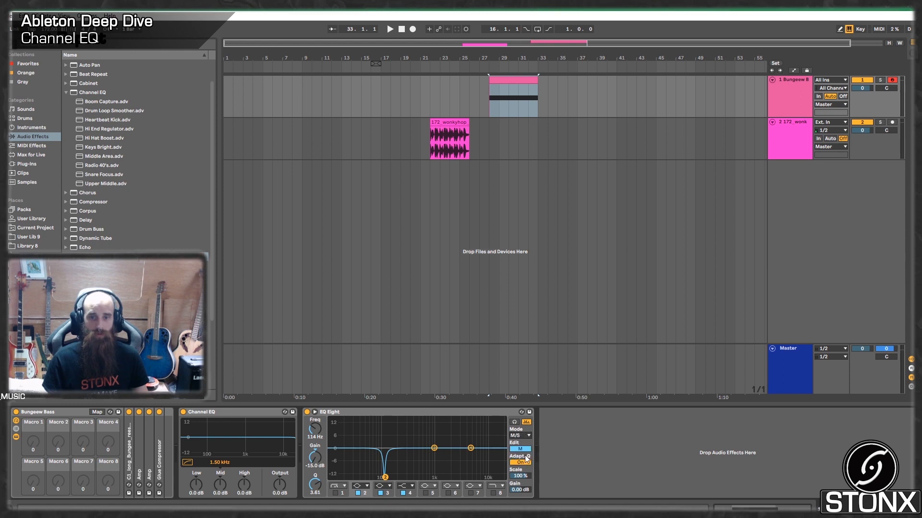
left_click_drag(382, 450, 436, 477)
left_click(519, 449)
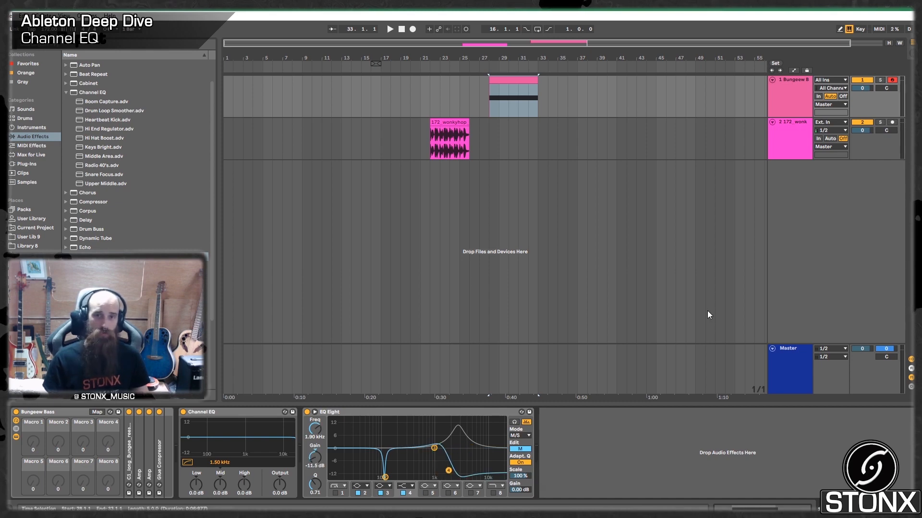
left_click(363, 412)
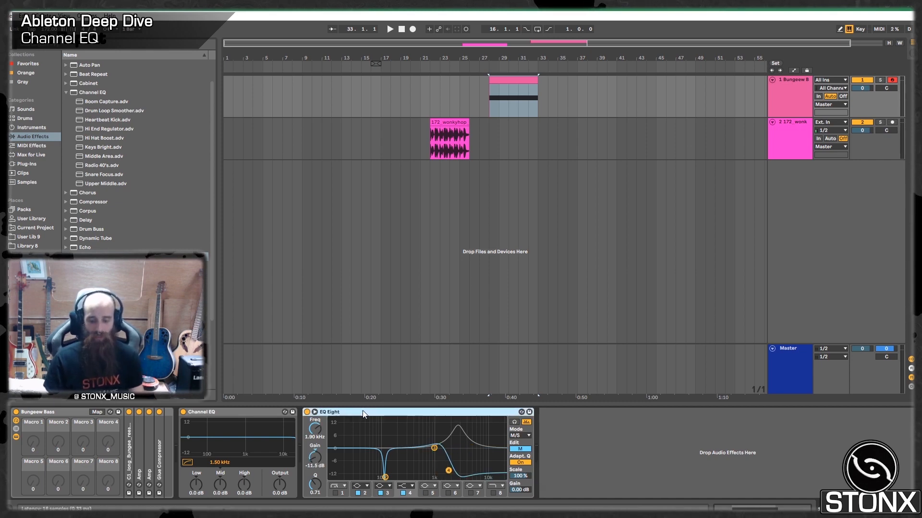
key("Delete")
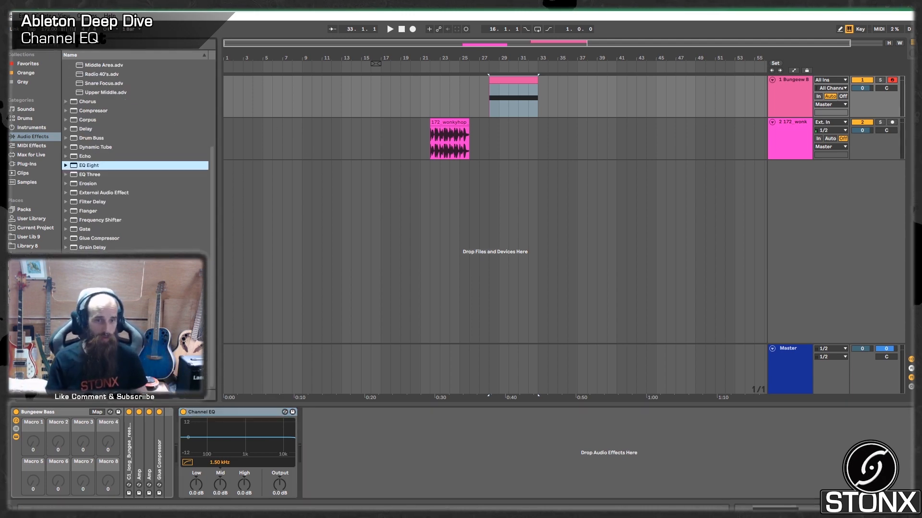
- Insert a Reverb before the Channel EQ, set its decay time to 13.5 s and switch off its input Hi Cut
left_click_drag(91, 329, 179, 485)
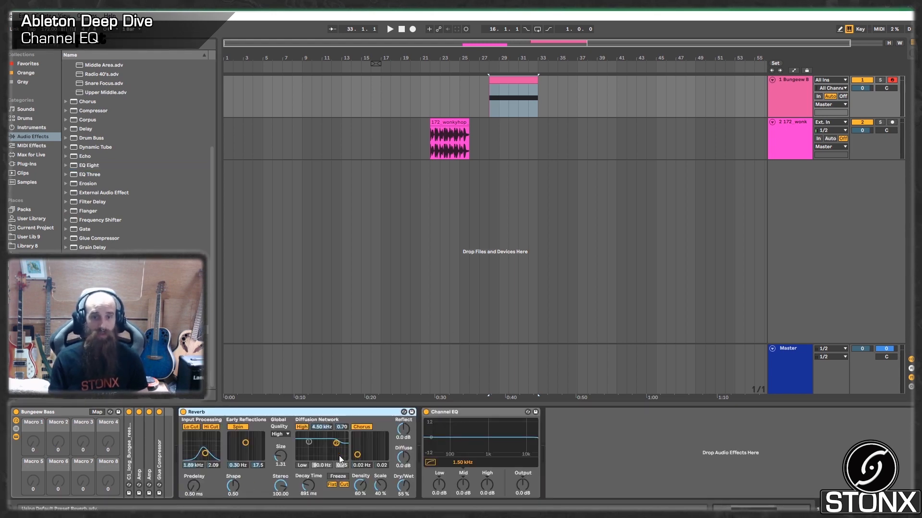
left_click_drag(307, 489, 308, 458)
key("space")
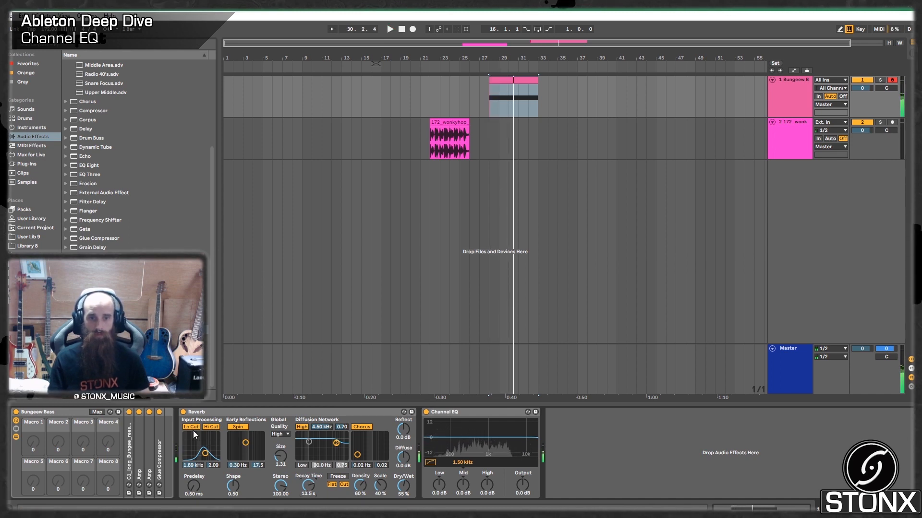
left_click(209, 427)
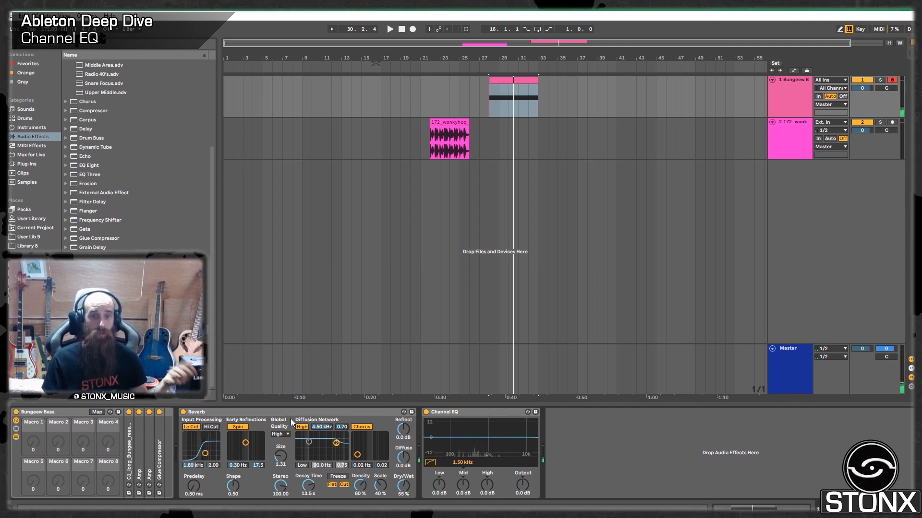
- Toggle the Channel EQ's high-pass filter on and off, set its Low gain to -15 dB and audition the bass clip
left_click(431, 463)
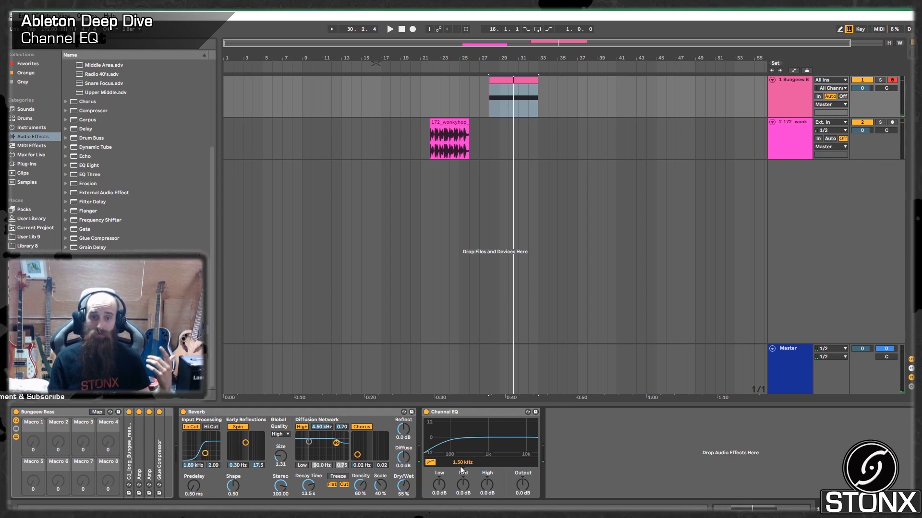
left_click(431, 463)
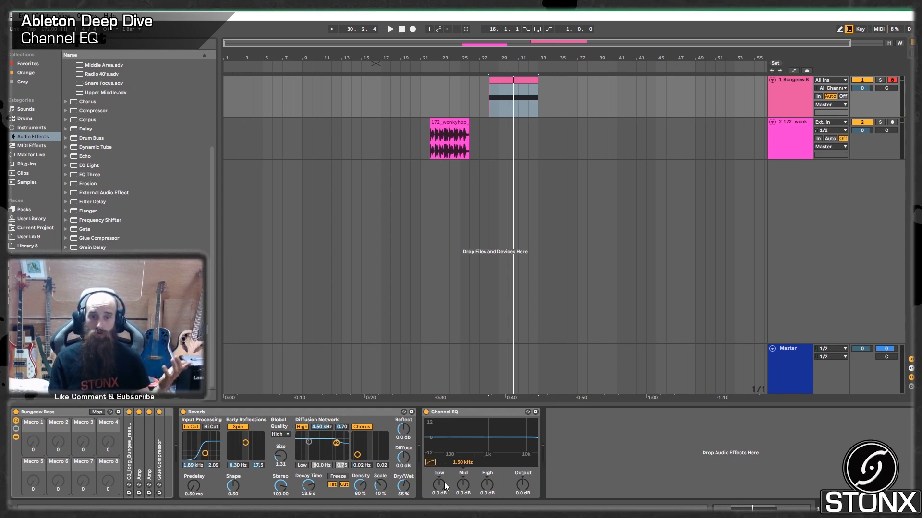
left_click_drag(439, 485, 440, 504)
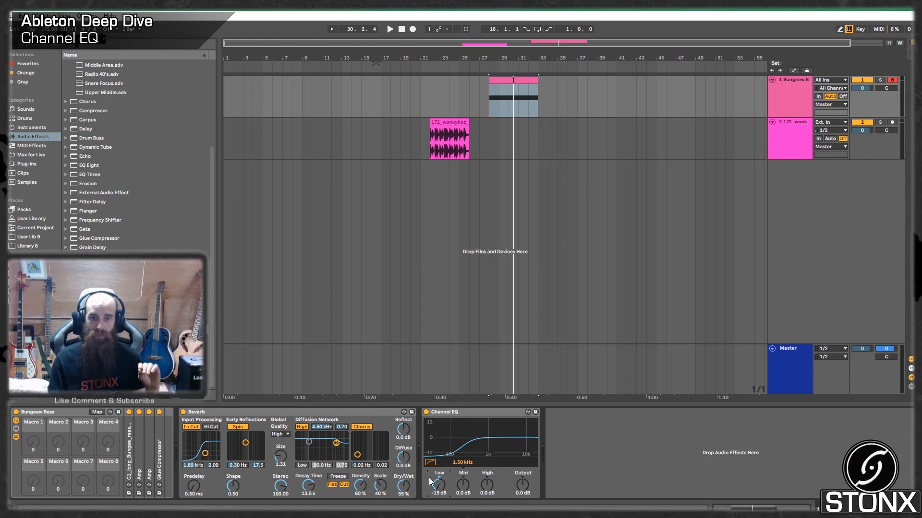
key("space")
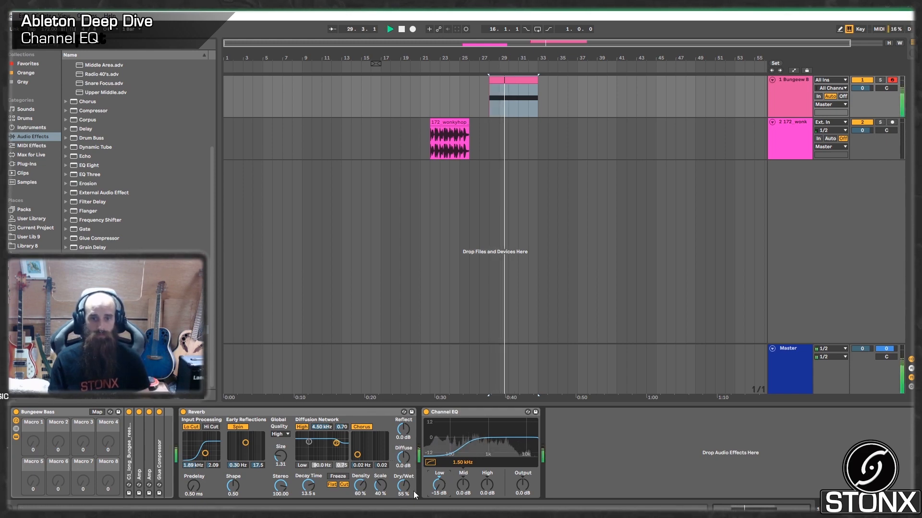
key("space")
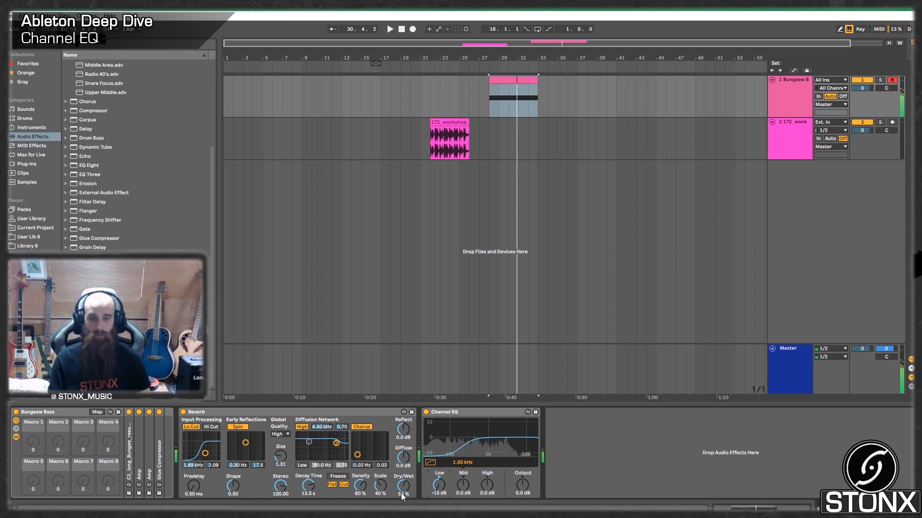
- Group the Reverb and Channel EQ into an Audio Effect Rack, show its chain list and rename the chain Wet
left_click(368, 414, "shift")
key("ctrl+g")
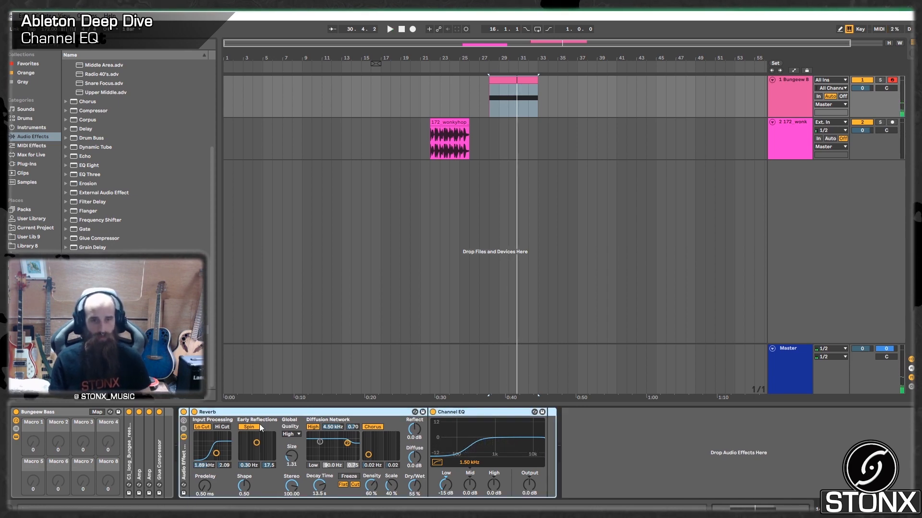
left_click(183, 429)
left_click(206, 435)
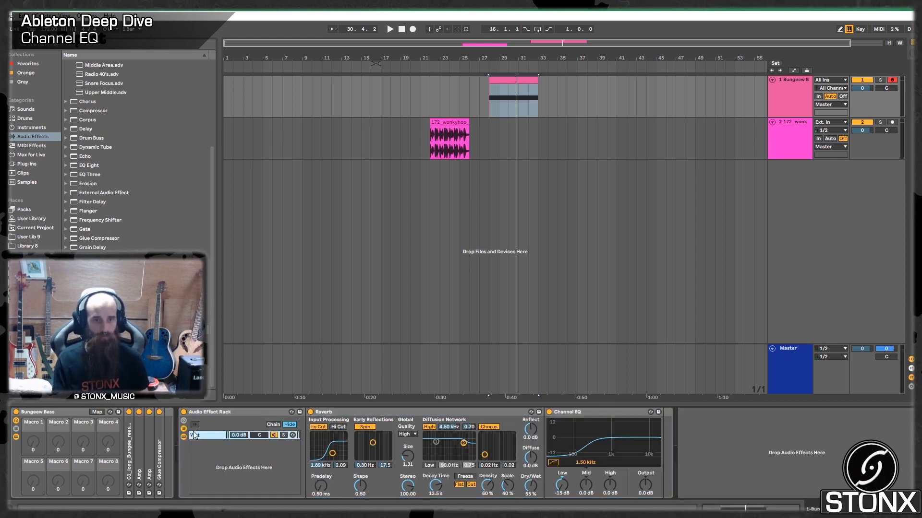
type("et")
- Create a second rack chain named Dry and place it above the Wet chain
right_click(198, 441)
left_click(219, 458)
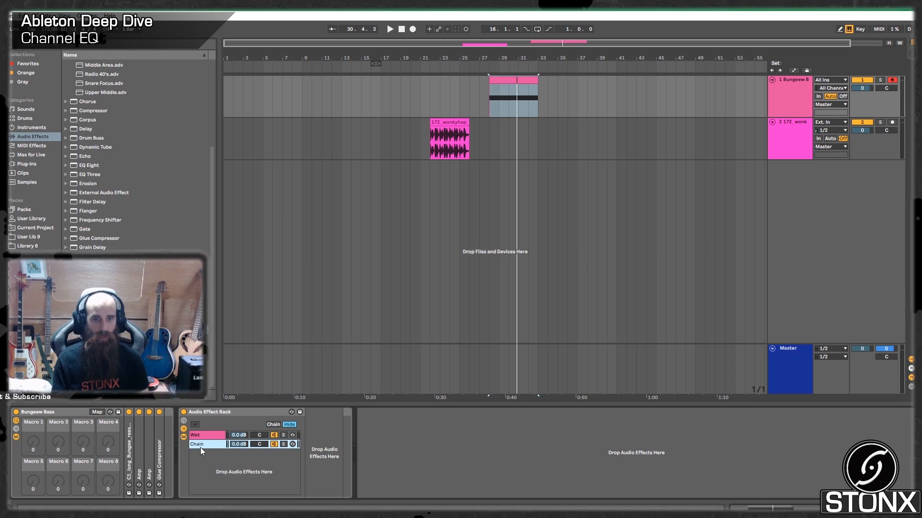
type("Dry")
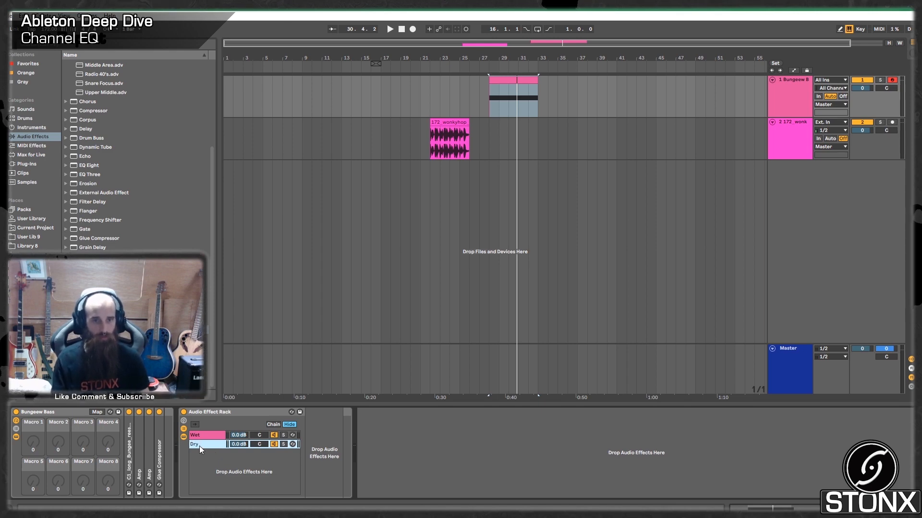
key("Return")
left_click_drag(204, 433, 204, 434)
- Set the Wet chain's Reverb Dry/Wet to 100 % and solo the Dry and Wet chains in turn to audition them
left_click(200, 443)
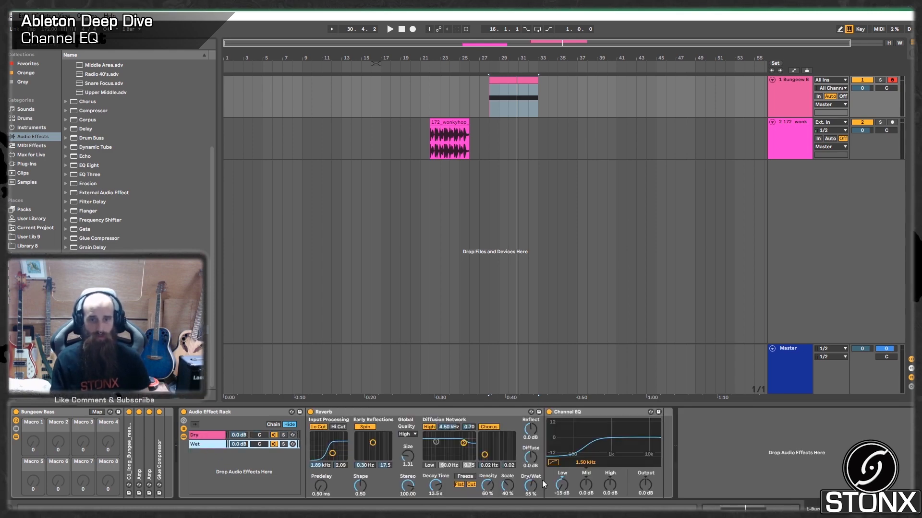
left_click(562, 485)
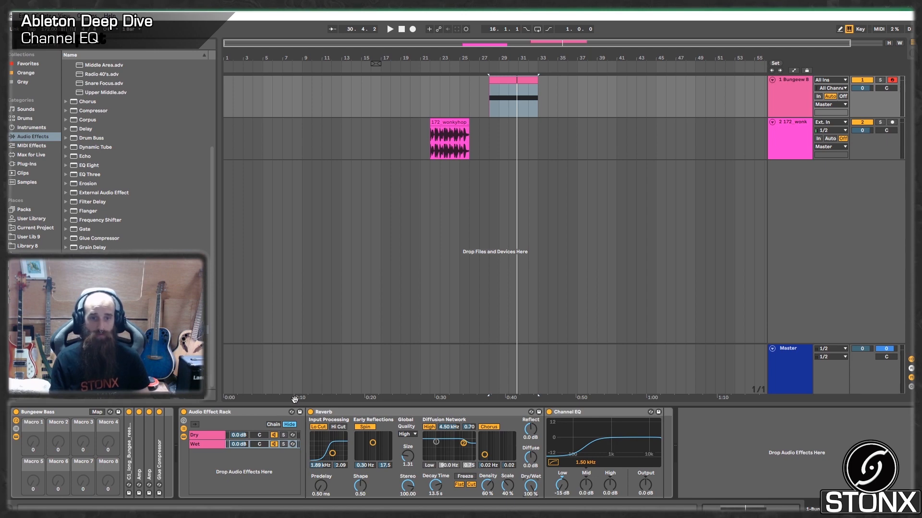
left_click(284, 435)
key("space")
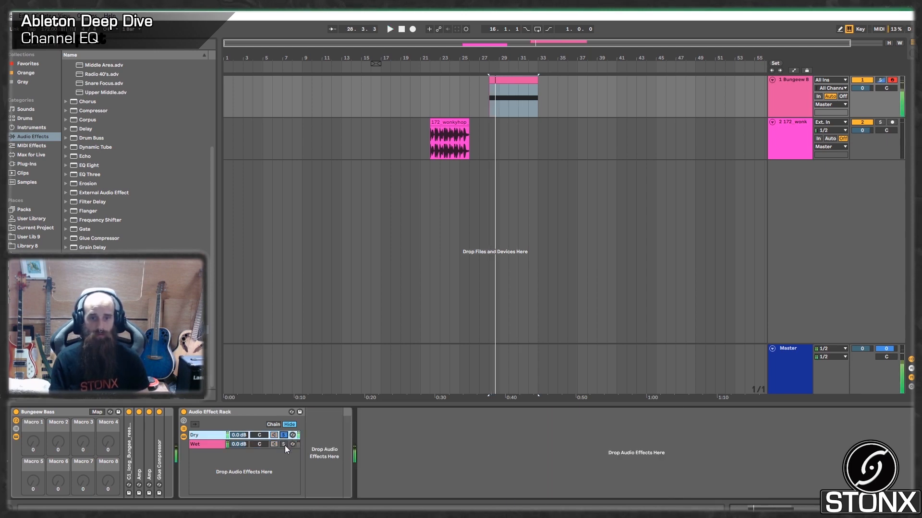
left_click(284, 444)
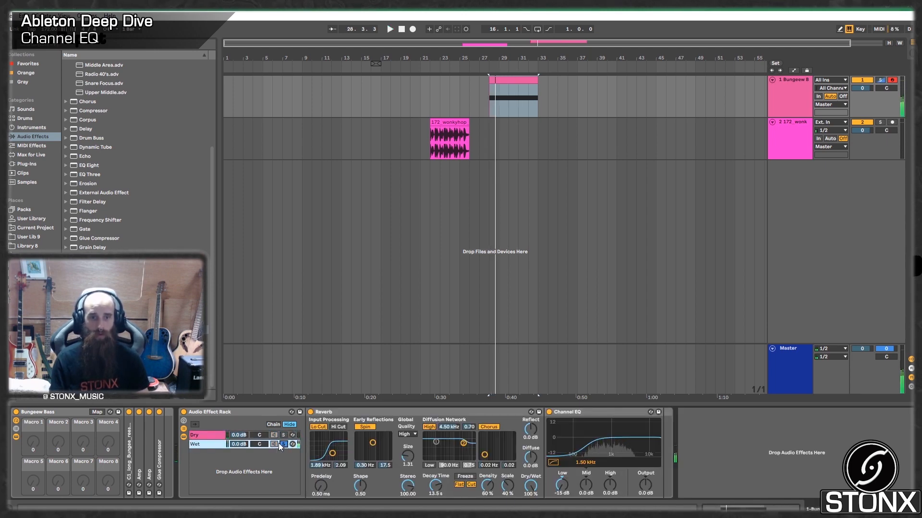
left_click(283, 444)
- Set the volume of both the Dry and Wet chains to -6 dB
left_click(241, 436)
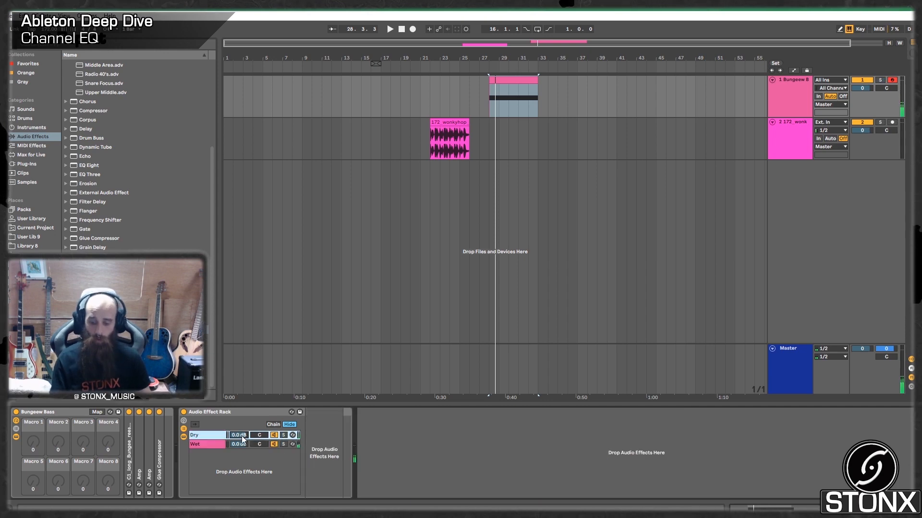
type("-6")
key("Return")
left_click(234, 444)
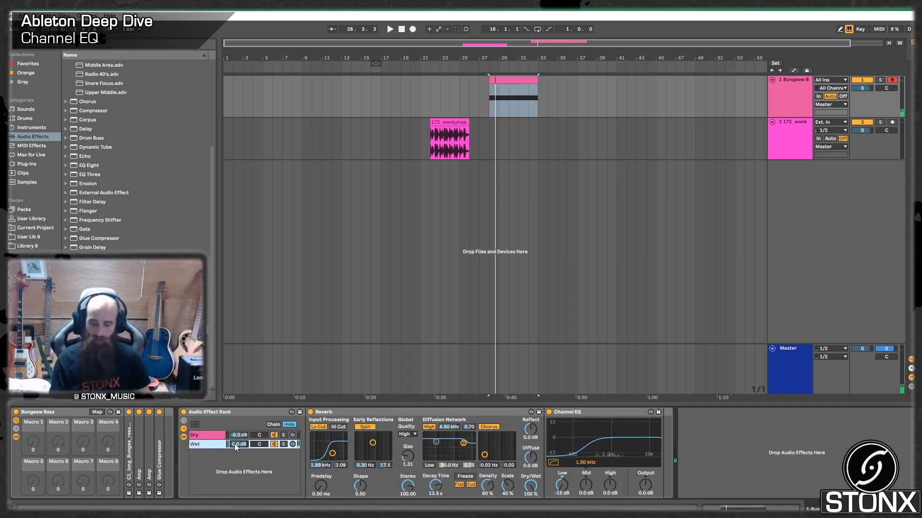
type("-6")
key("Return")
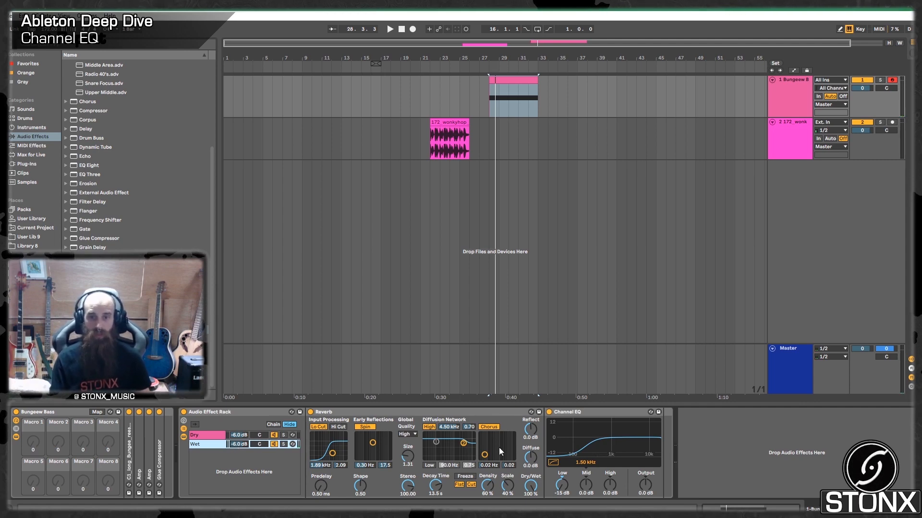
- Deactivate the Wet chain's Channel EQ and play the bass clip to hear the unfiltered reverb
left_click(549, 413)
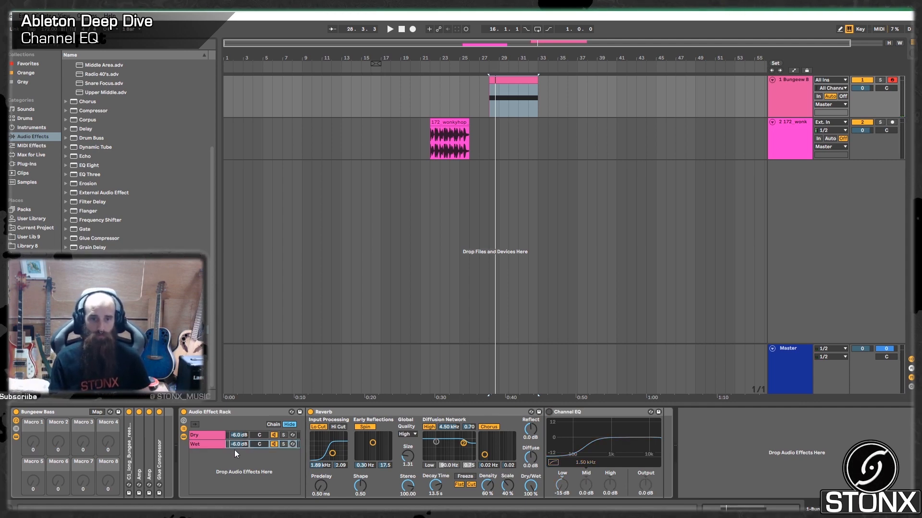
key("space")
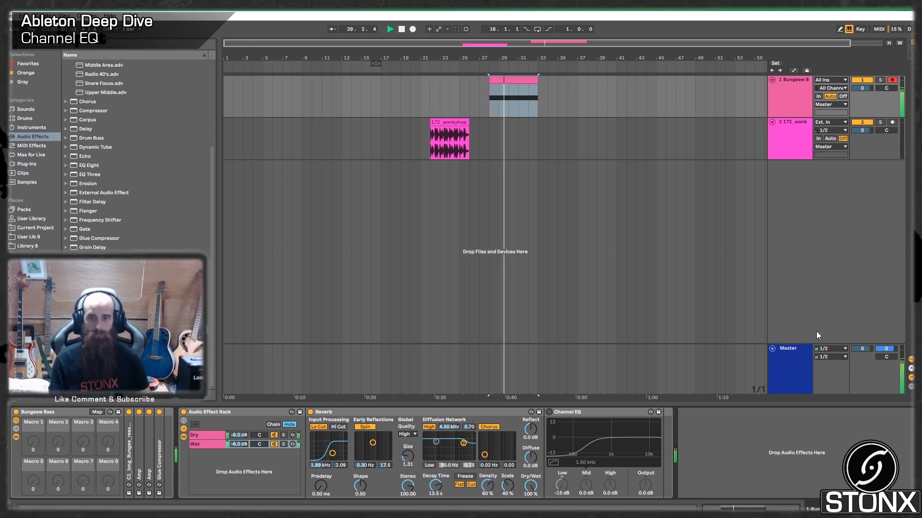
- Open the SPAN analyser on the Master track and play the bass clip to compare its spectrum with the Channel EQ off and on
key("space")
left_click(788, 358)
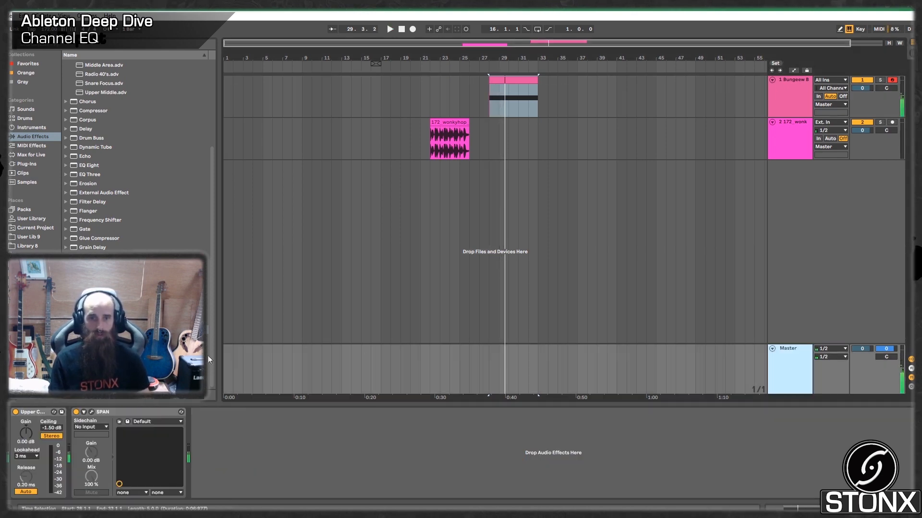
left_click(91, 412)
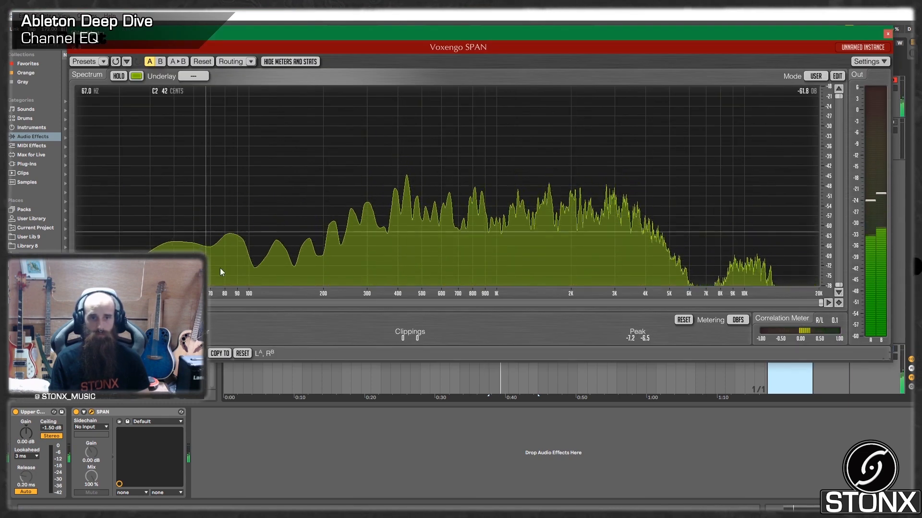
left_click_drag(774, 37, 763, 175)
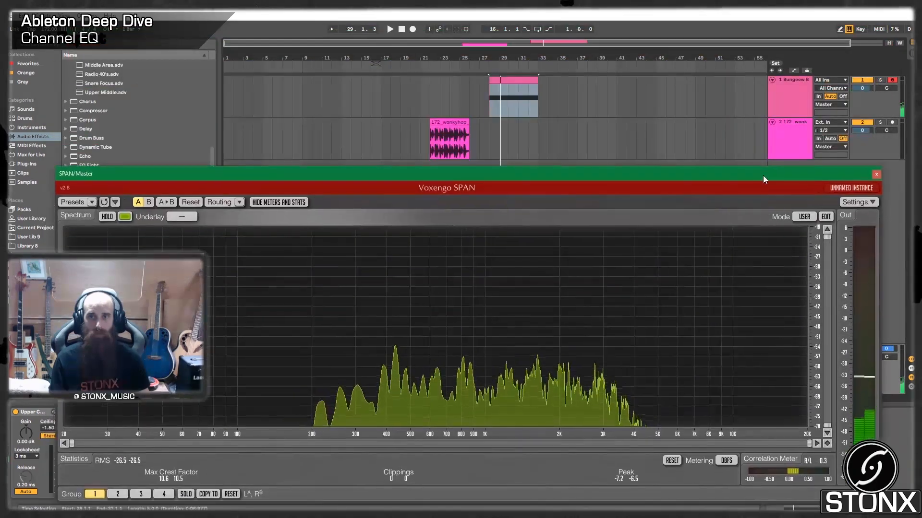
left_click(785, 91)
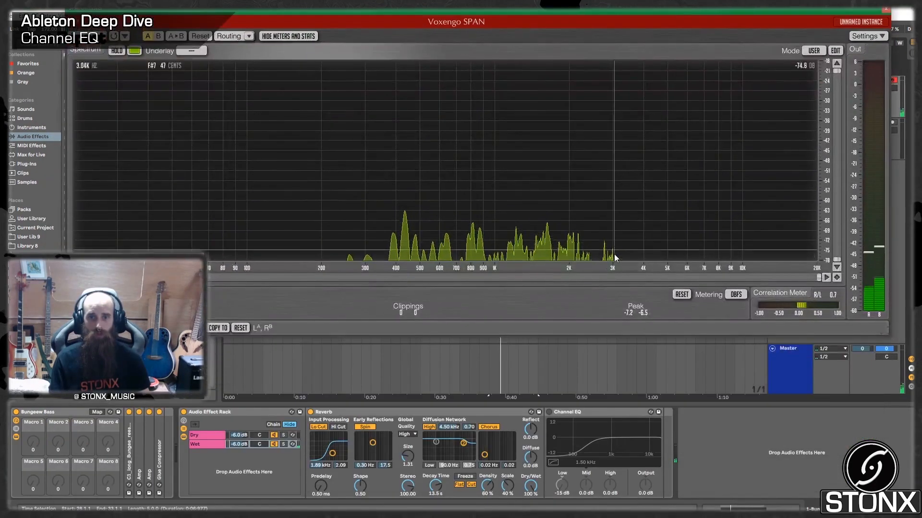
key("space")
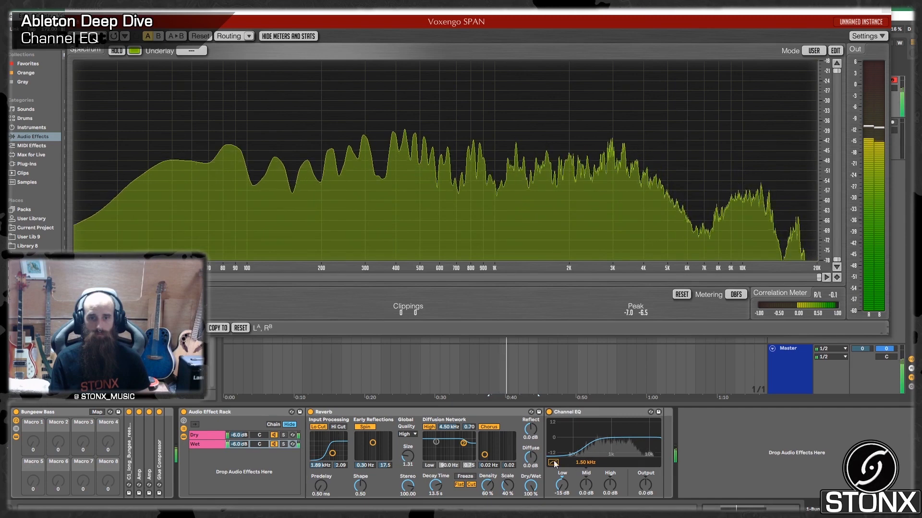
- Raise the Channel EQ's High gain to 11 dB and lower the Wet chain's volume to about -18.5 dB
left_click_drag(608, 491, 609, 446)
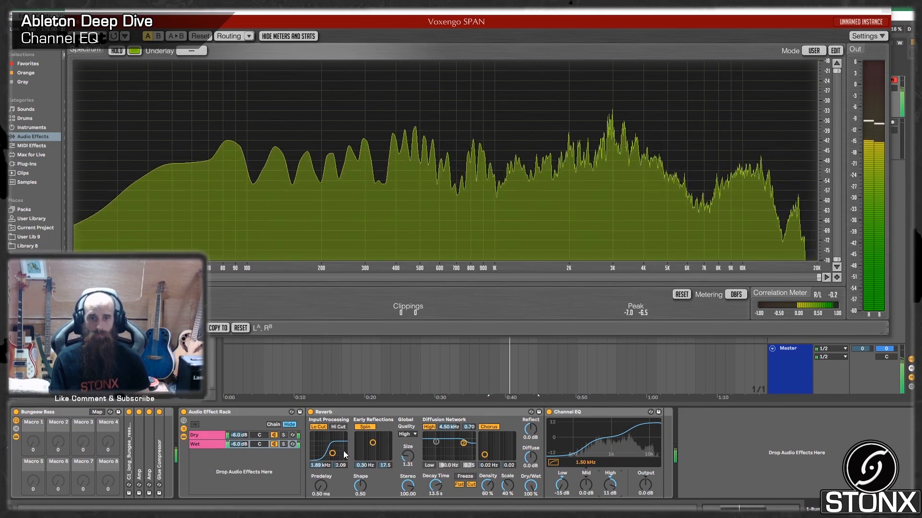
left_click_drag(241, 445, 241, 471)
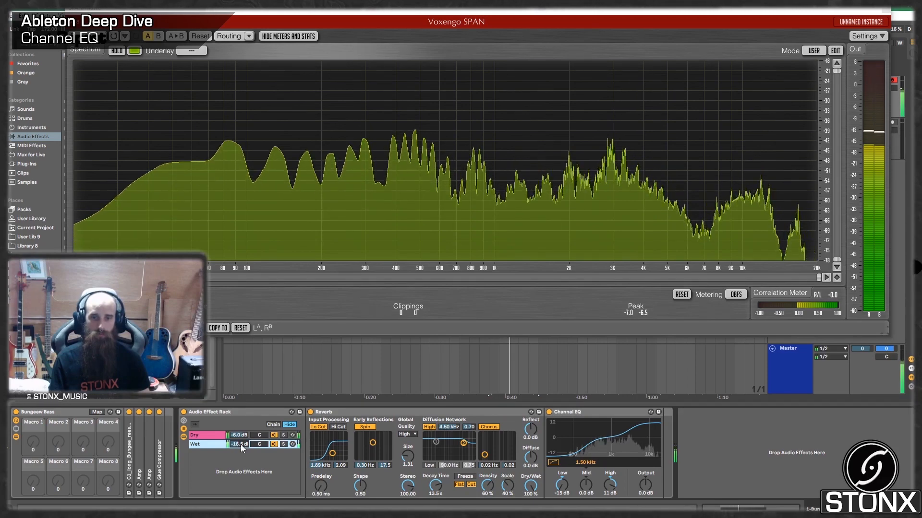
- Bypass and reactivate the Wet chain's Channel EQ during playback to compare the reverb with and without filtering
left_click(549, 412)
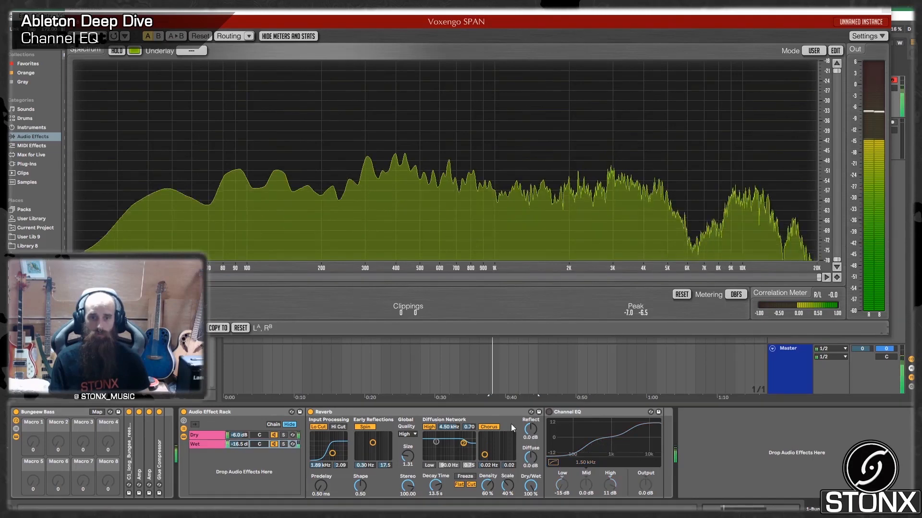
left_click(471, 413)
left_click(549, 412)
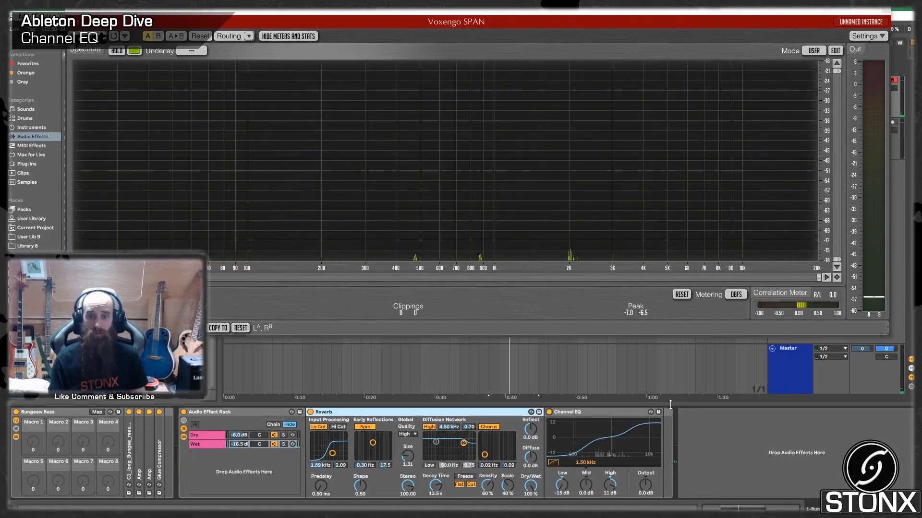
left_click(592, 415)
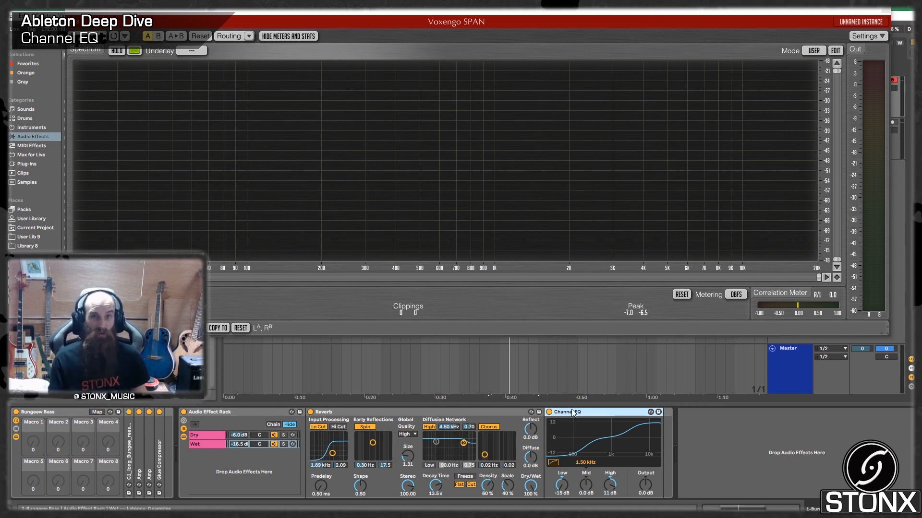
double_click(505, 410)
double_click(312, 448)
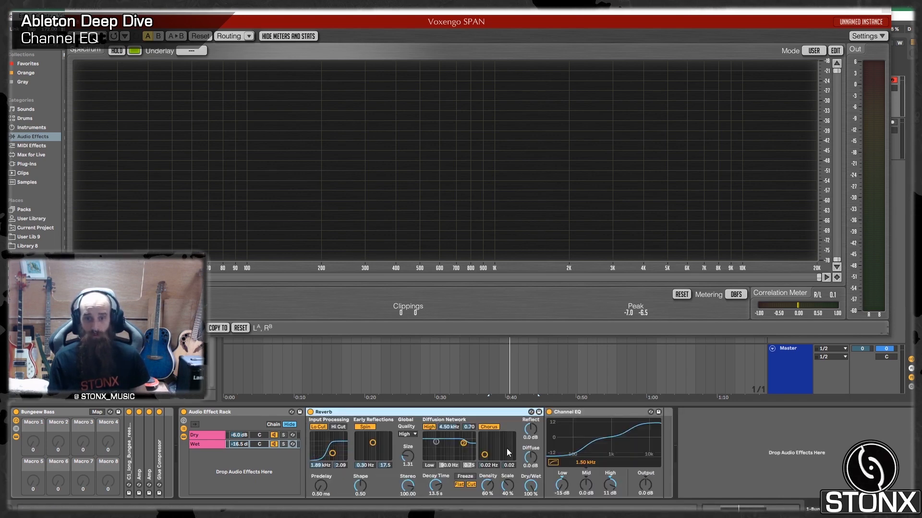
- Close the SPAN analyser and move the wonkyhop drum clip to bar 41 on its track
left_click(883, 10)
mouse_move(442, 132)
left_mouse_down()
mouse_move(590, 130)
mouse_move(599, 135)
mouse_move(563, 144)
mouse_move(635, 146)
left_mouse_up()
left_click(795, 134)
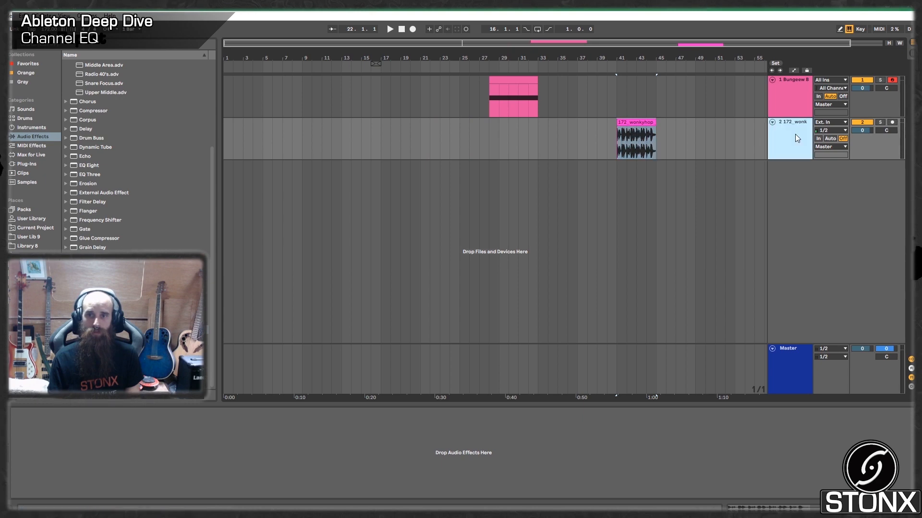
- Loop the drum clip over bars 41 to 45 and play it to hear the unprocessed drums
left_click(632, 123)
key("space")
key("ctrl+l")
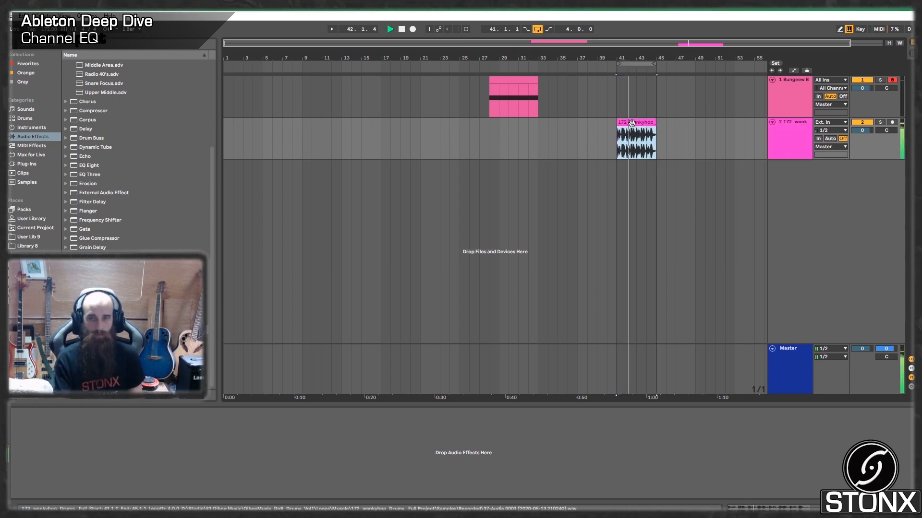
left_click_drag(759, 47, 712, 46)
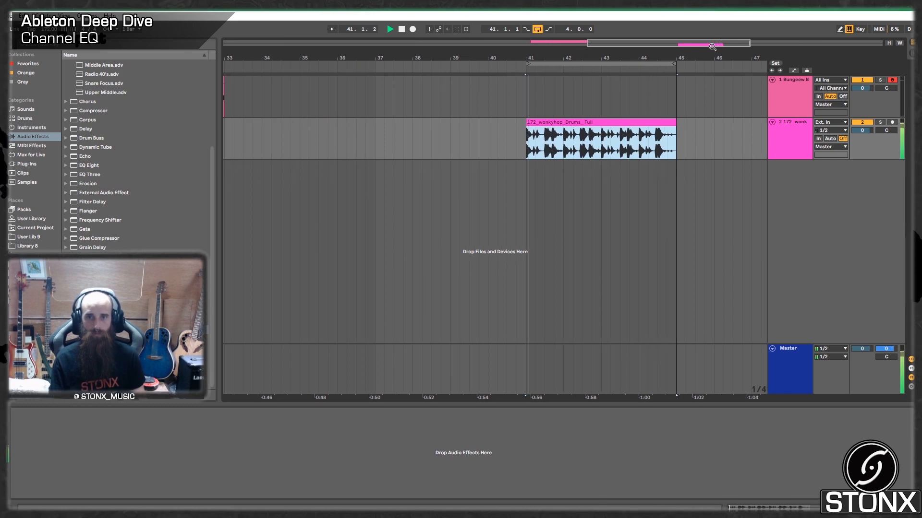
left_click(785, 134)
key("space")
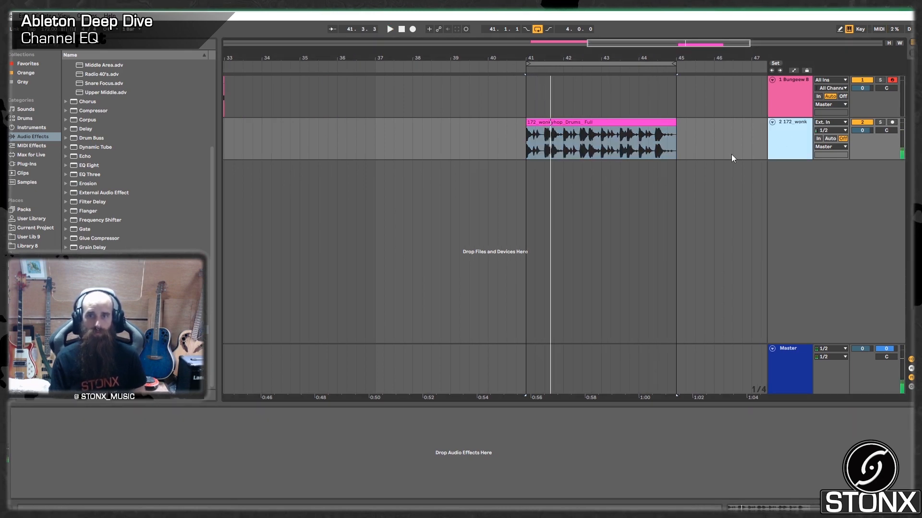
- Add a Saturator to the drum track in Waveshaper mode with Curve at 38.3 %
left_click(72, 431)
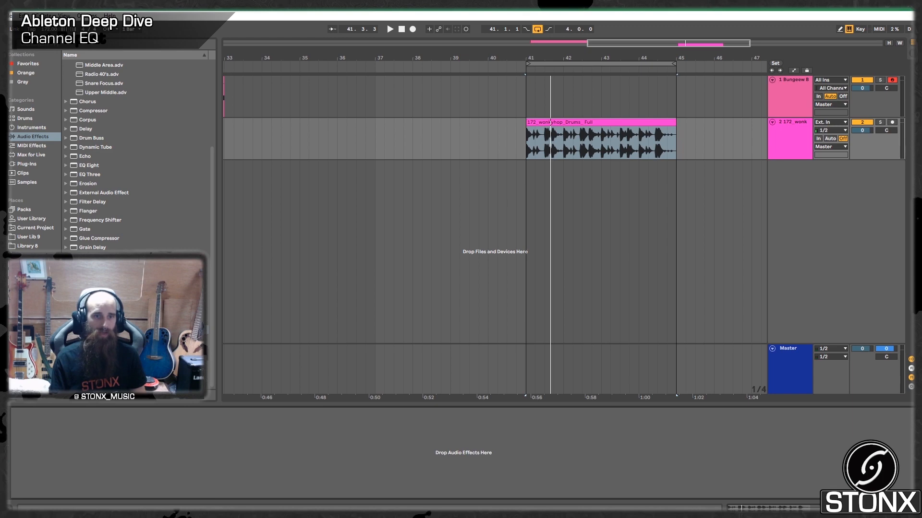
left_click_drag(91, 347, 107, 450)
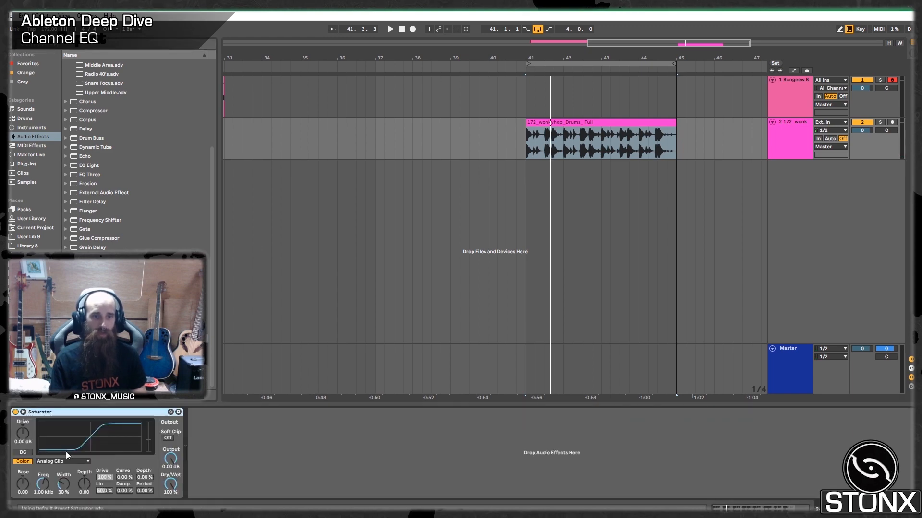
left_click(62, 461)
left_click(58, 509)
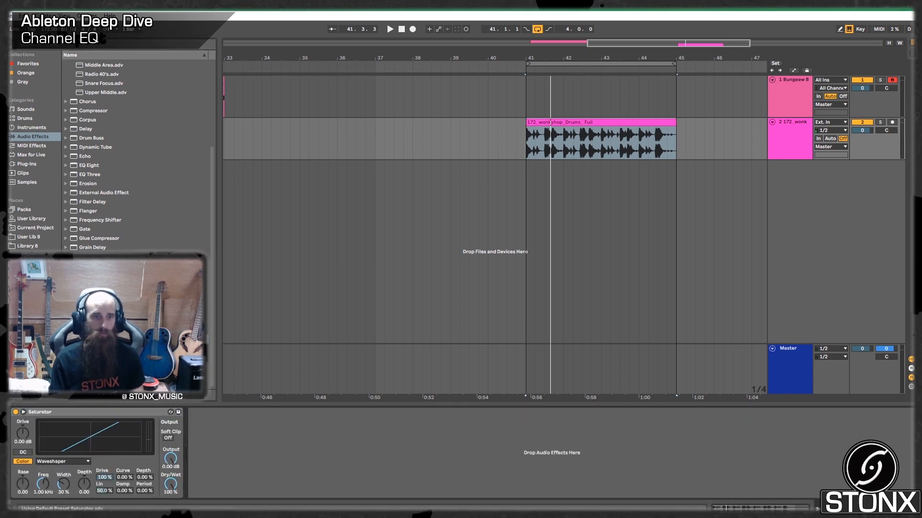
left_click_drag(129, 478, 129, 471)
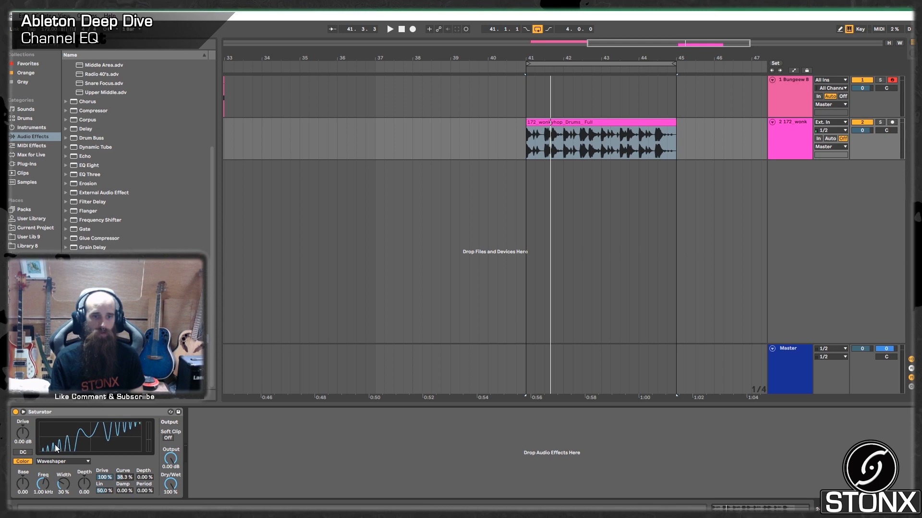
- Set the Saturator's Drive to 6 dB and Output to -6 dB, and audition the distorted drums
left_click_drag(22, 437, 23, 430)
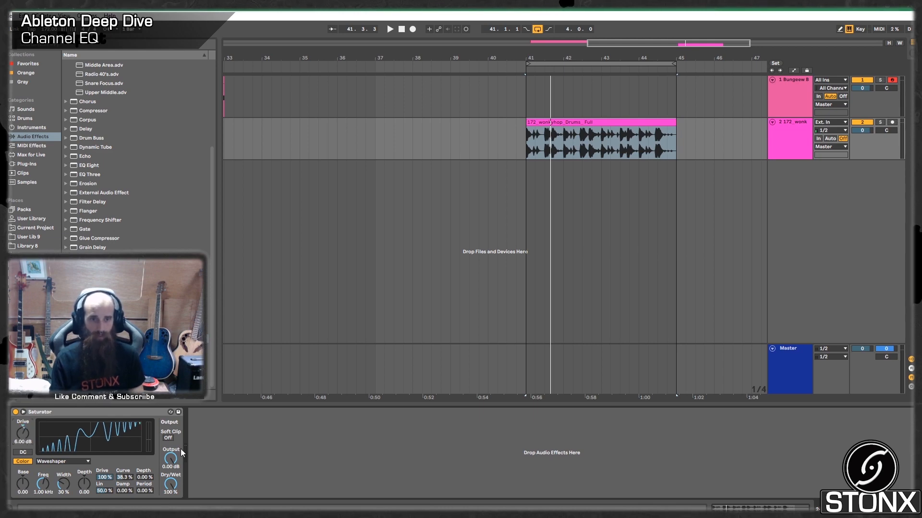
left_click_drag(169, 460, 169, 472)
key("space")
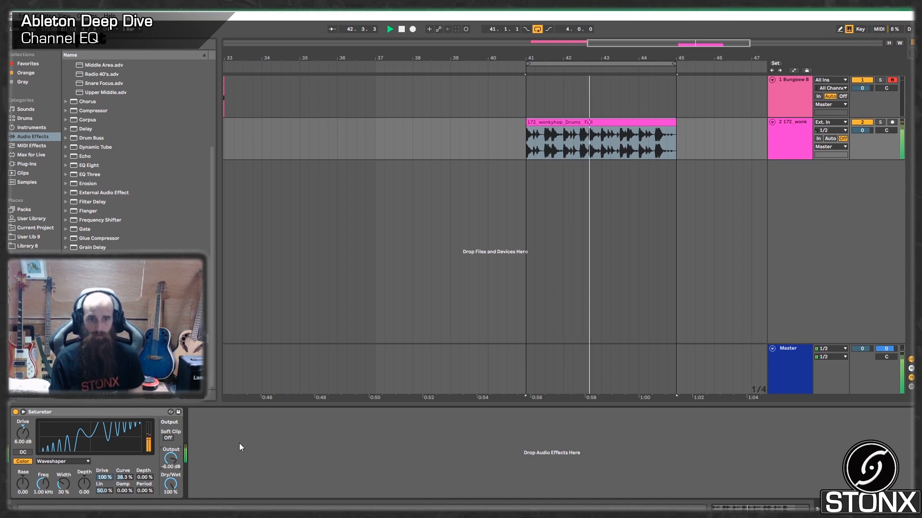
- Group the Saturator into an Audio Effect Rack and rename its chain wet
left_click(114, 413)
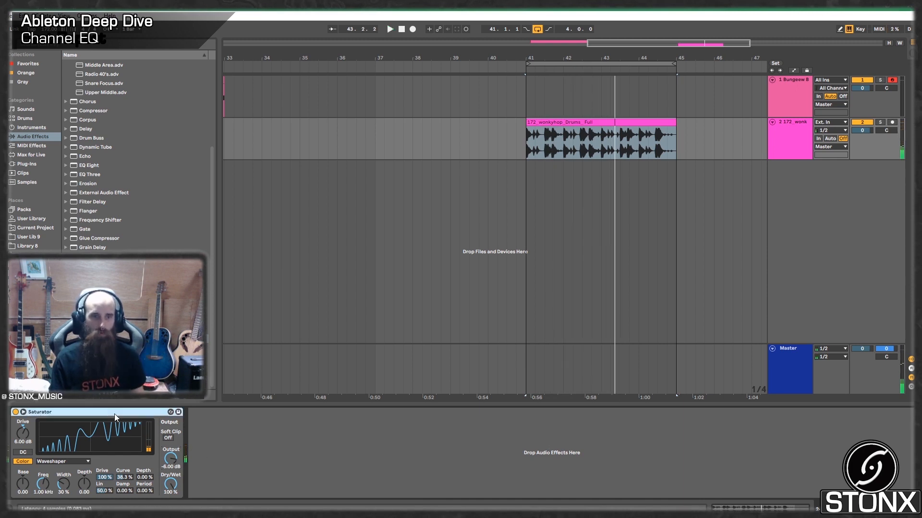
key("ctrl+g")
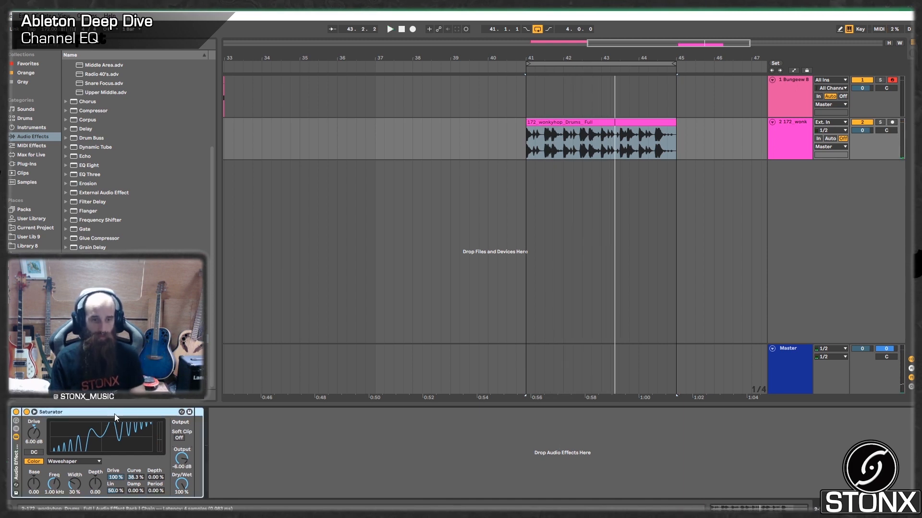
left_click(16, 429)
left_click(40, 436)
key("ctrl+r")
type("wet")
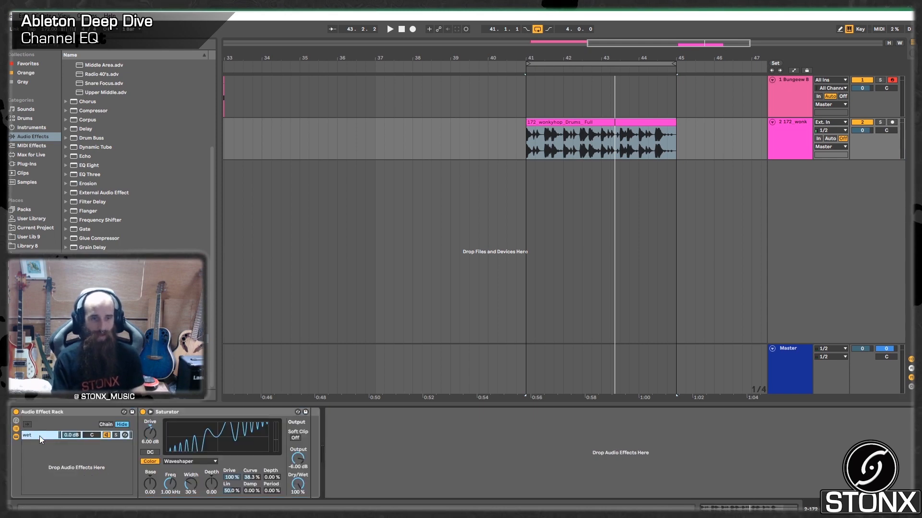
key("Return")
- Create a second chain in the drum rack, name it dry and place it above the wet chain
right_click(71, 463)
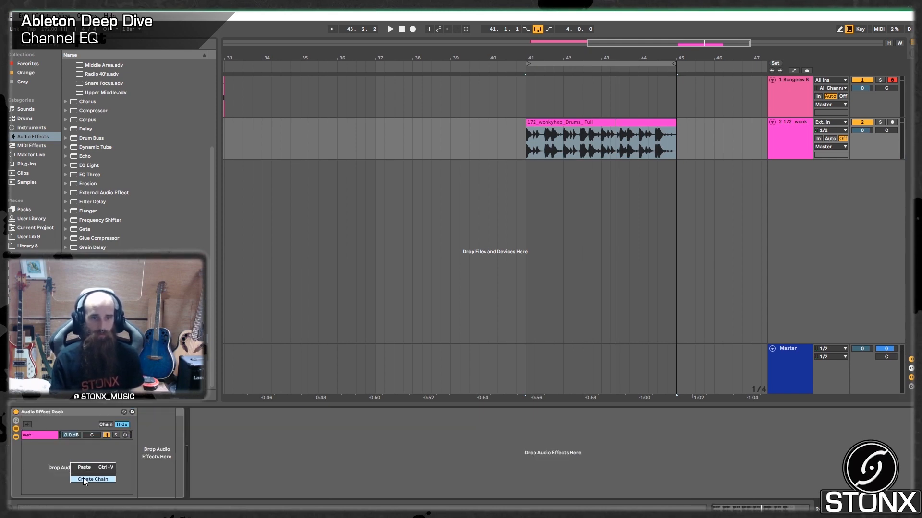
left_click(83, 478)
key("ctrl+r")
type("dry")
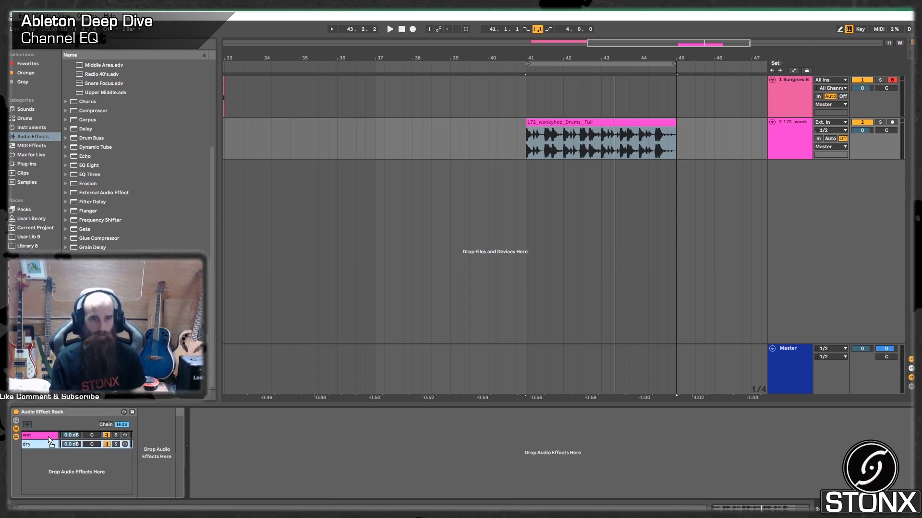
- Set the volume of the drum rack's dry and wet chains to -6 dB each
left_click(69, 434)
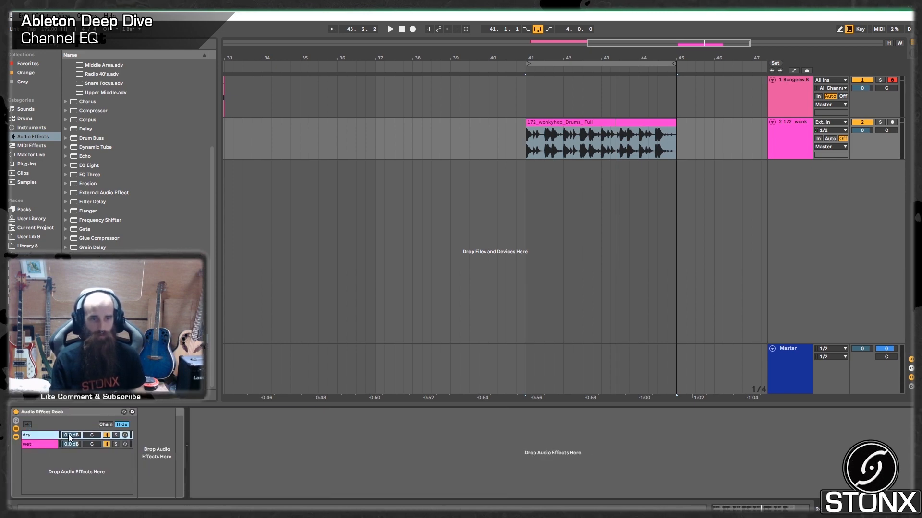
type("-6")
key("Return")
left_click(71, 447)
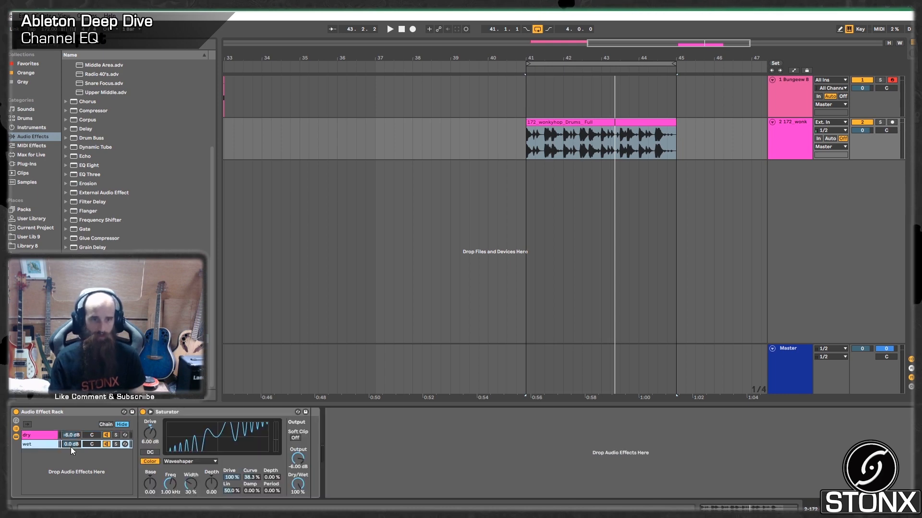
type("-6")
key("Return")
- Play the drum loop and solo the wet chain to audition the saturated signal
left_click(39, 442)
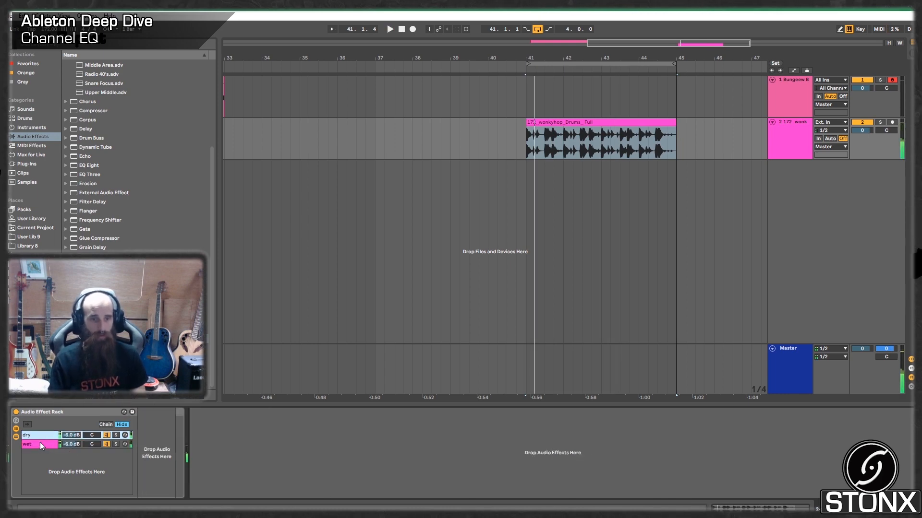
key("space")
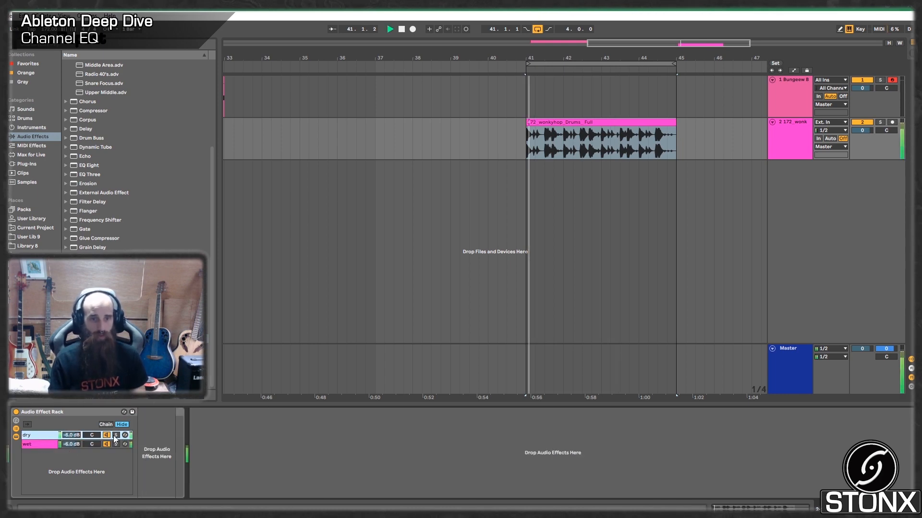
left_click(38, 445)
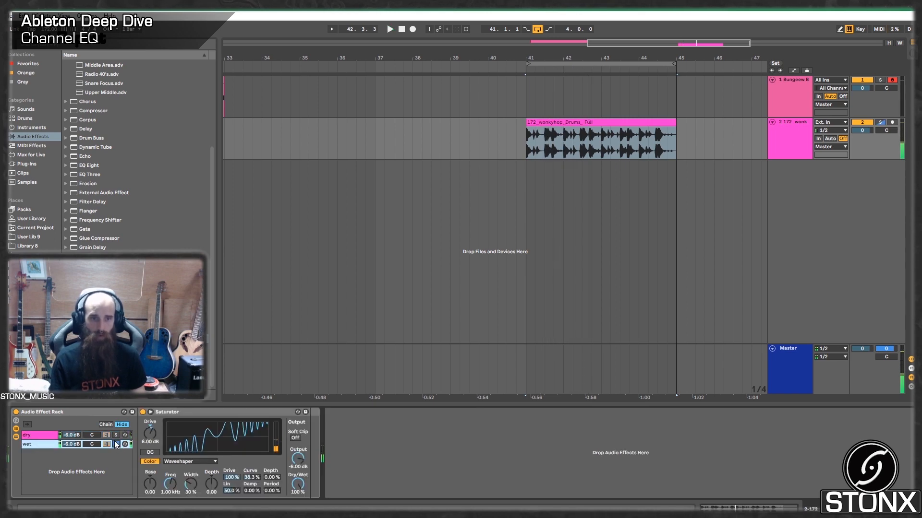
- Add a Channel EQ after the wet chain's Saturator, enable its high-pass filter, lower Low to about -14 dB and audition the loop
scroll(101, 136, "up", 5)
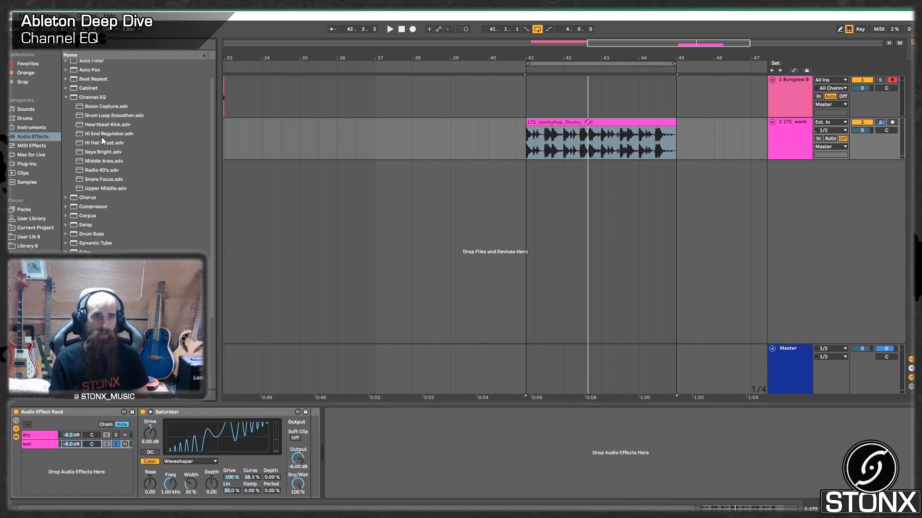
left_click(67, 118)
left_click_drag(92, 122, 329, 512)
left_click(322, 462)
key("space")
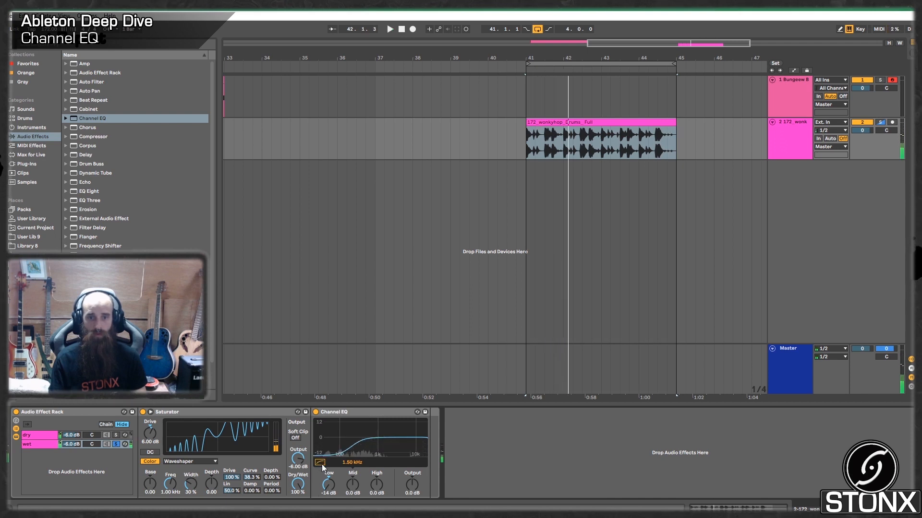
key("space")
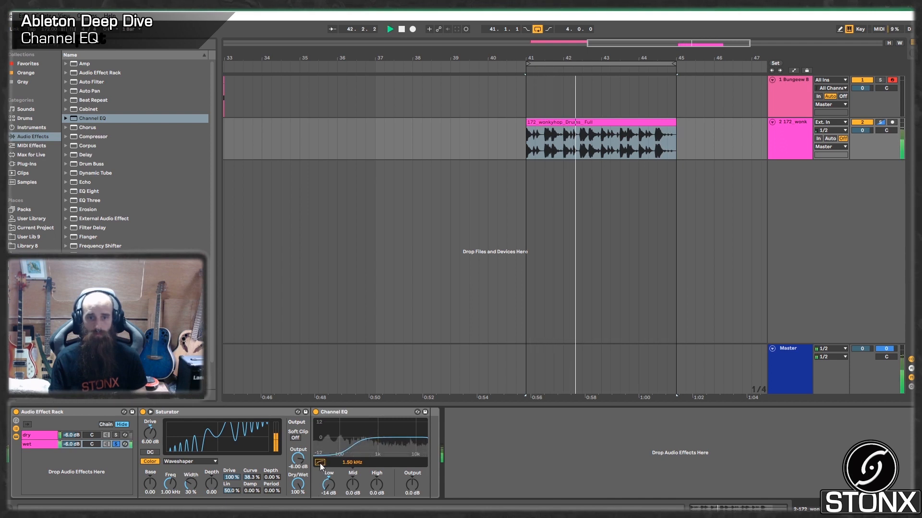
key("space")
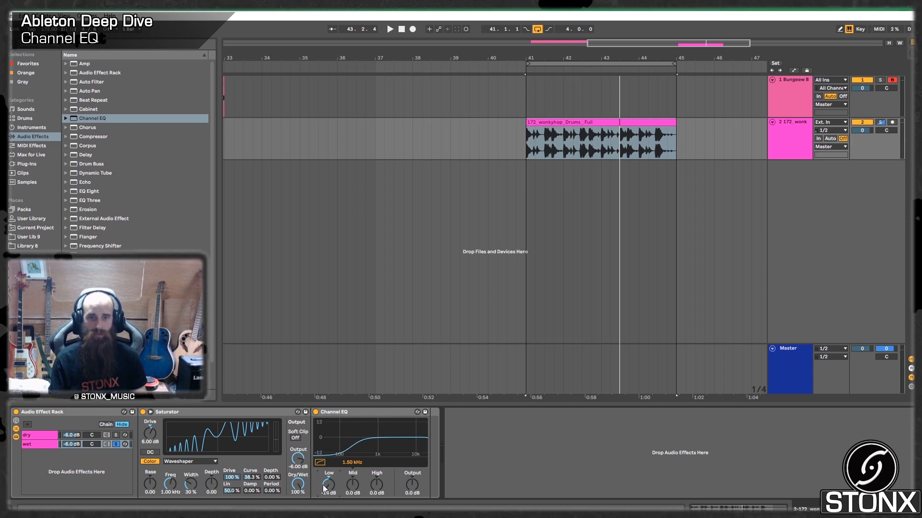
- Set the Channel EQ's Low to -15 dB and lower the unsoloed wet chain's volume to -14 dB while the loop plays
left_click_drag(326, 483, 326, 489)
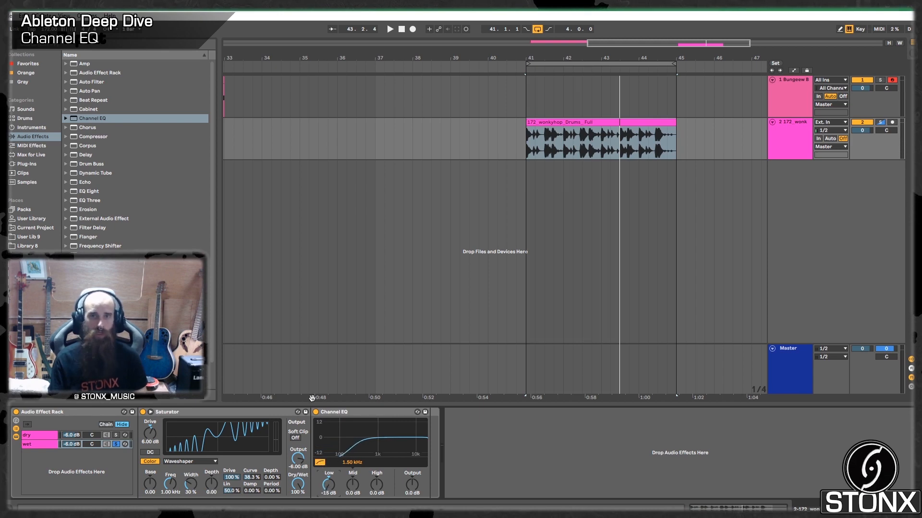
left_click(116, 445)
key("space")
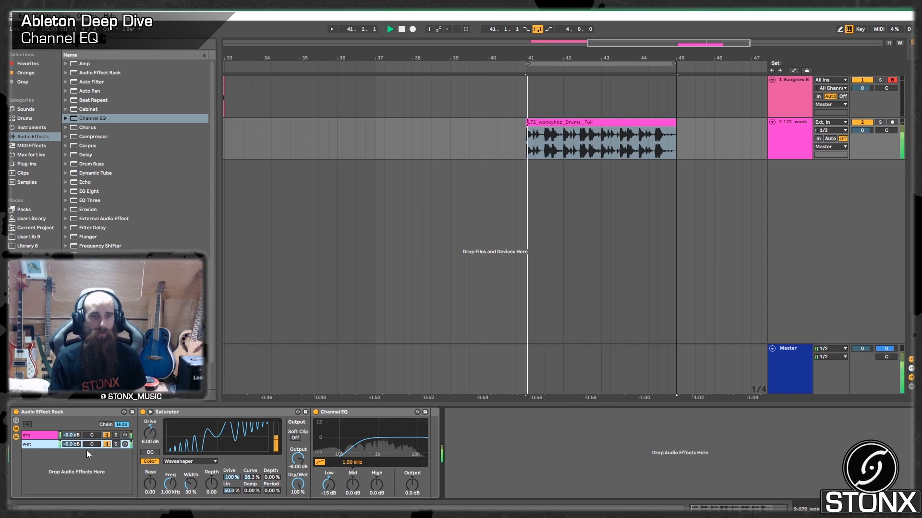
left_click_drag(72, 444, 72, 456)
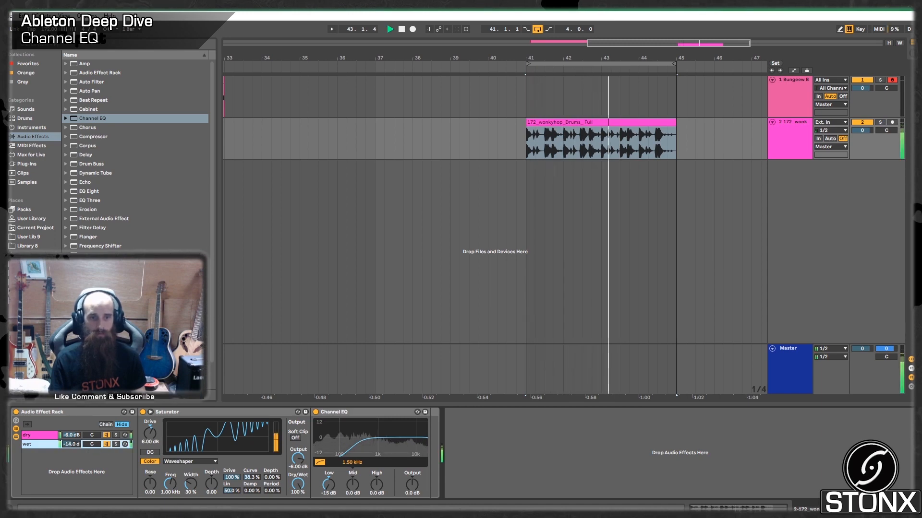
- Compare the playing drum loop with the wet chain off and on, and with its Channel EQ bypassed and active
left_click(108, 444)
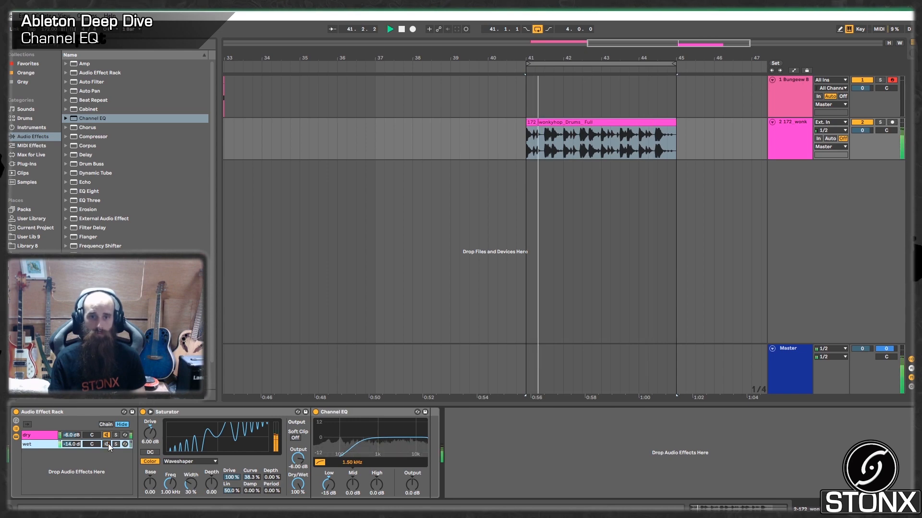
left_click(108, 443)
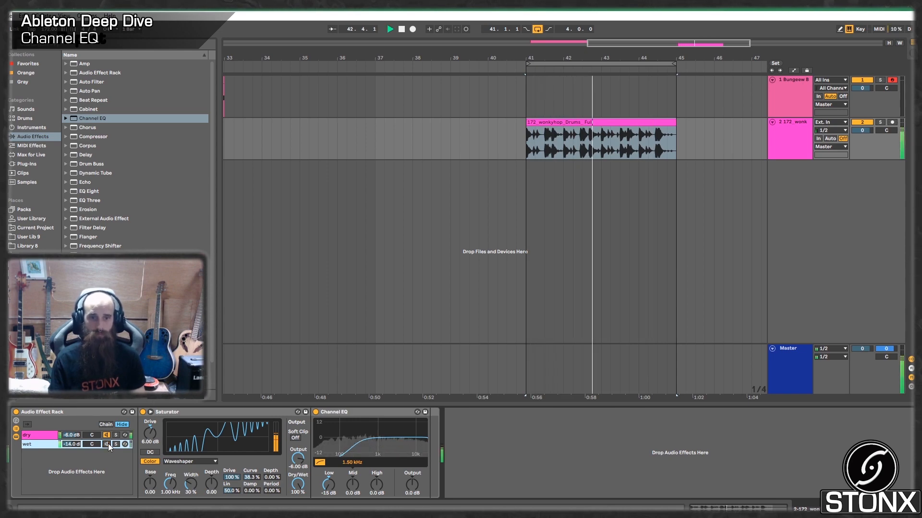
left_click(316, 412)
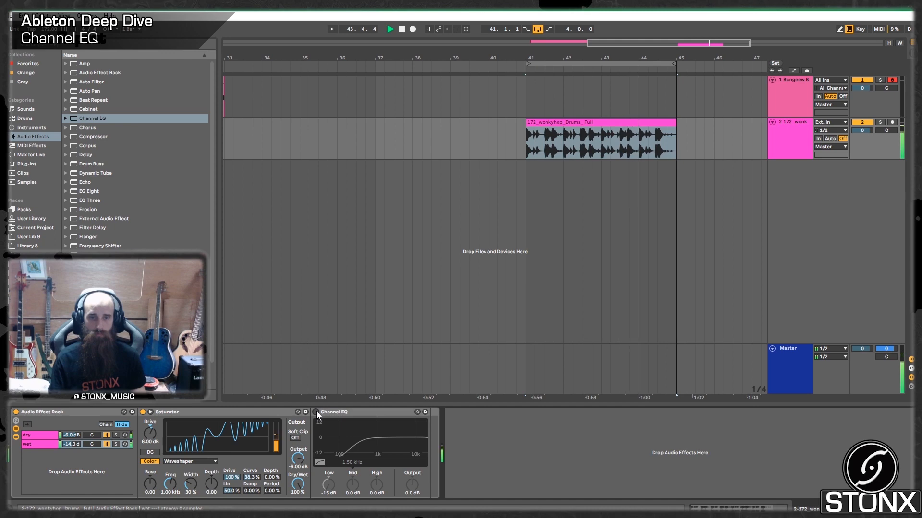
left_click(316, 412)
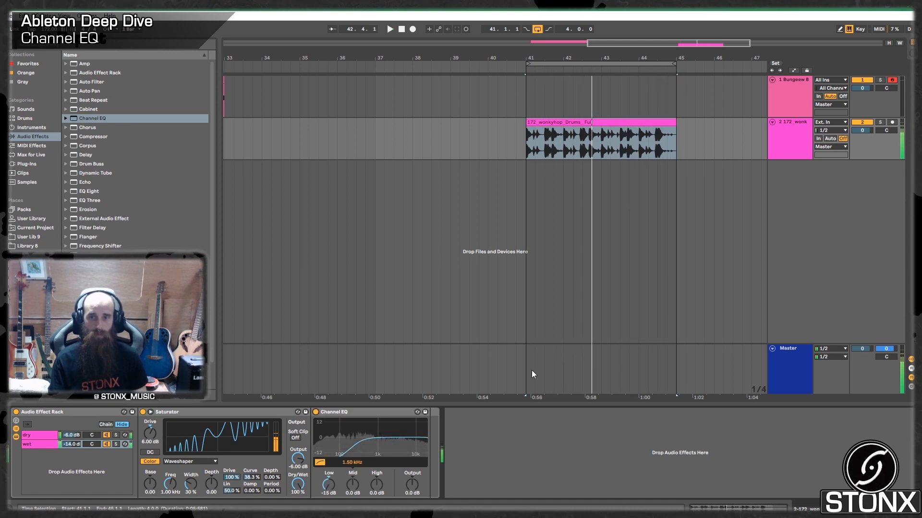
- Open the Master track's SPAN analyzer and reposition its window so the drum track's rack devices stay in view
left_click(795, 361)
left_click(790, 361)
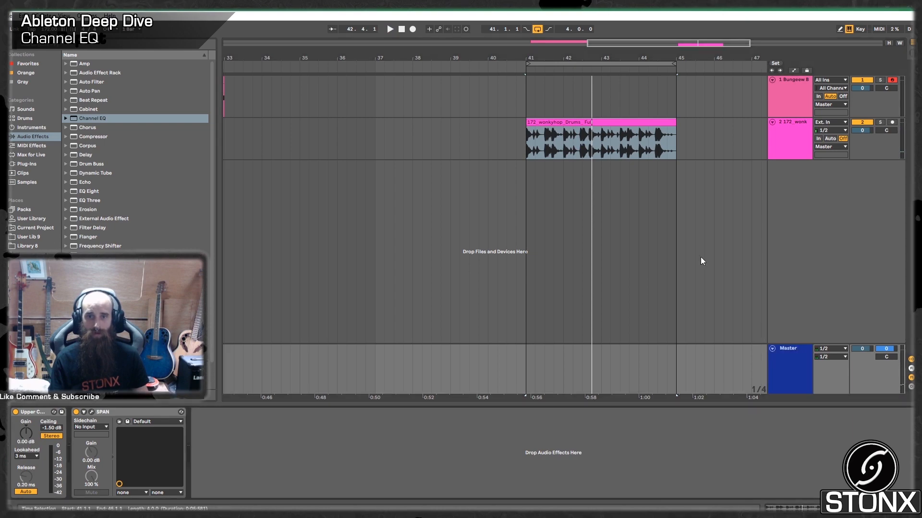
left_click(91, 410)
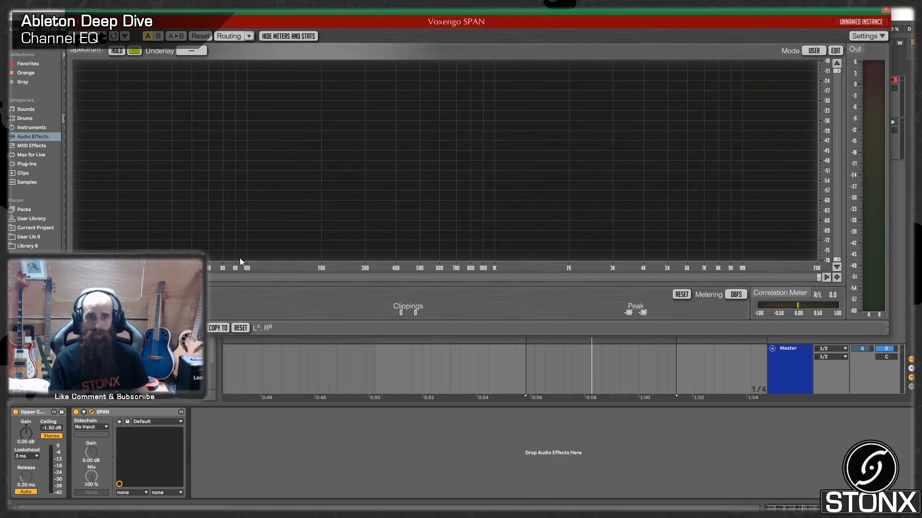
left_click_drag(383, 21, 301, 67)
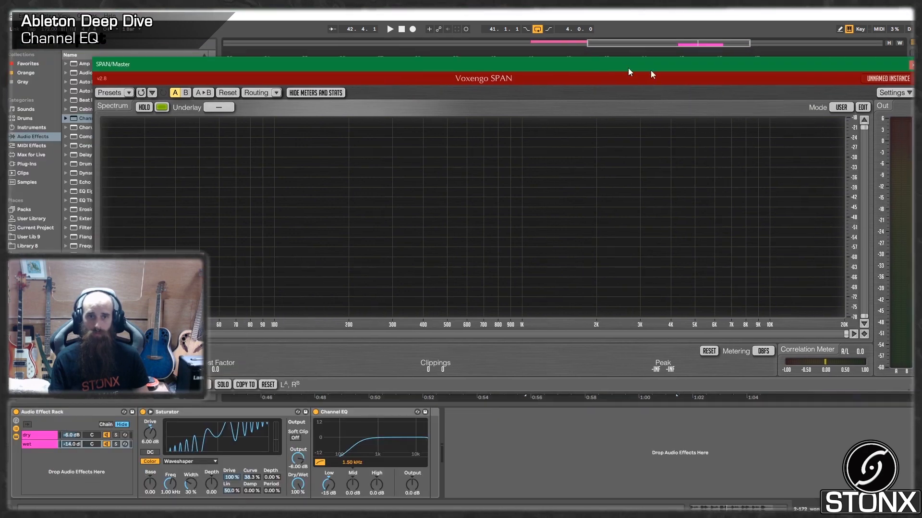
left_click_drag(655, 72, 685, 57)
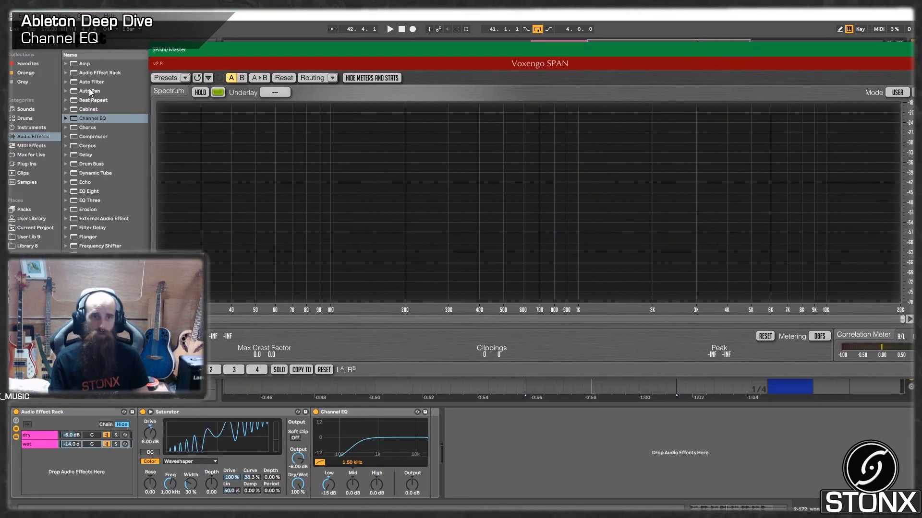
- Add an Auto Filter after the wet chain's Channel EQ, try the 12 slope, return to 24 and switch the filter off
left_click_drag(91, 82, 438, 465)
left_click_drag(430, 453, 430, 453)
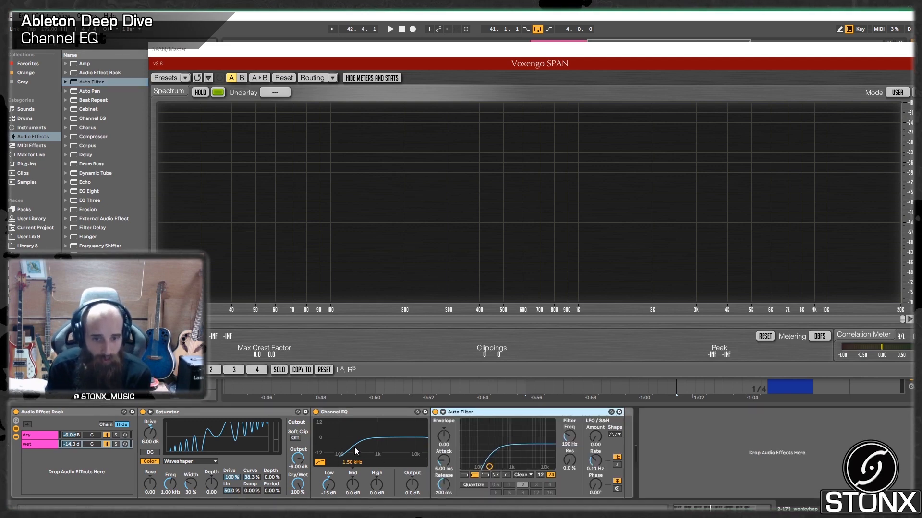
left_click(540, 475)
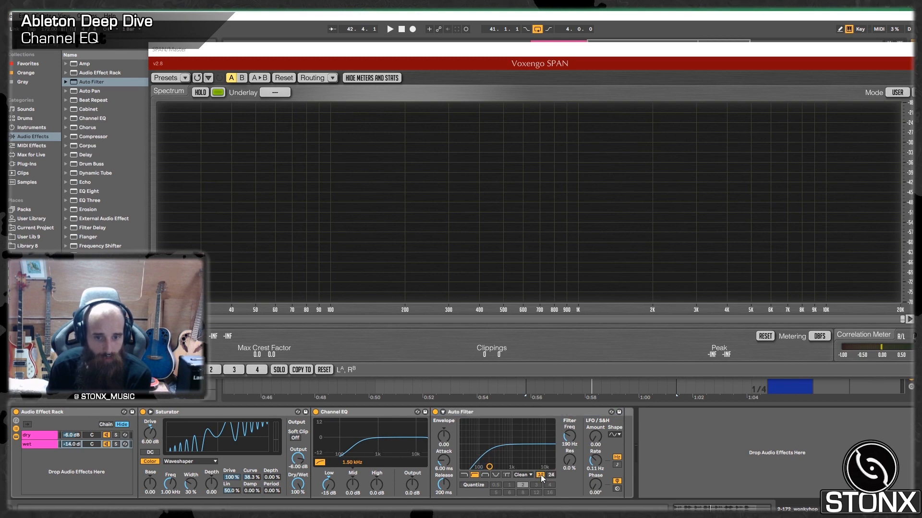
left_click(553, 474)
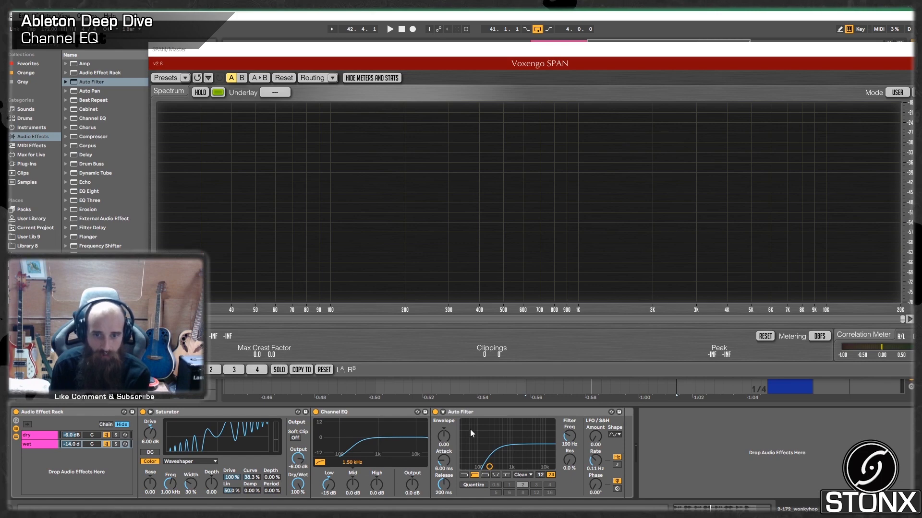
left_click(435, 412)
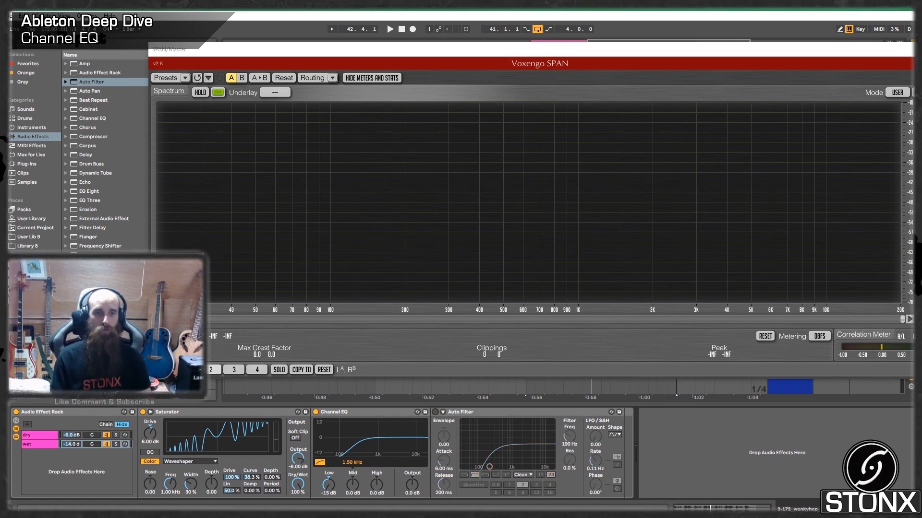
- Play the full drum mix through the Channel EQ, swap to the Auto Filter and compare both spectra in SPAN
key("space")
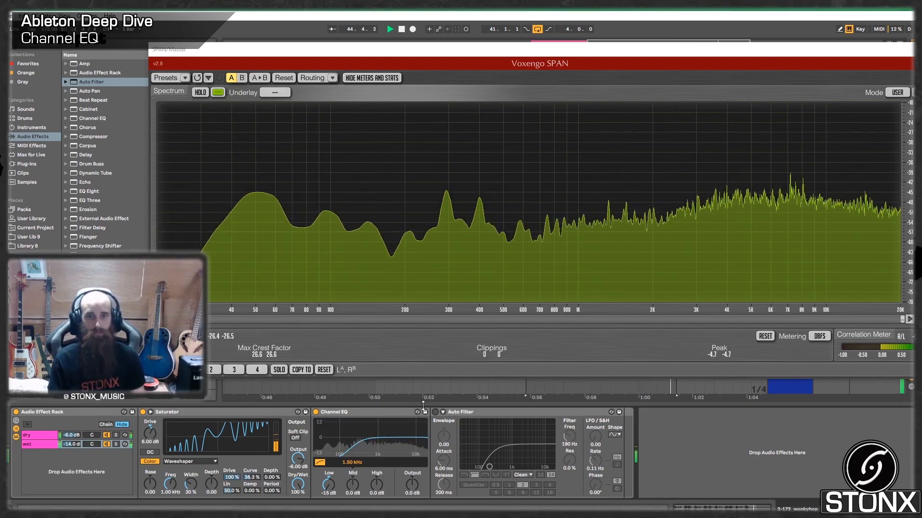
key("space")
key("space")
left_click(316, 412)
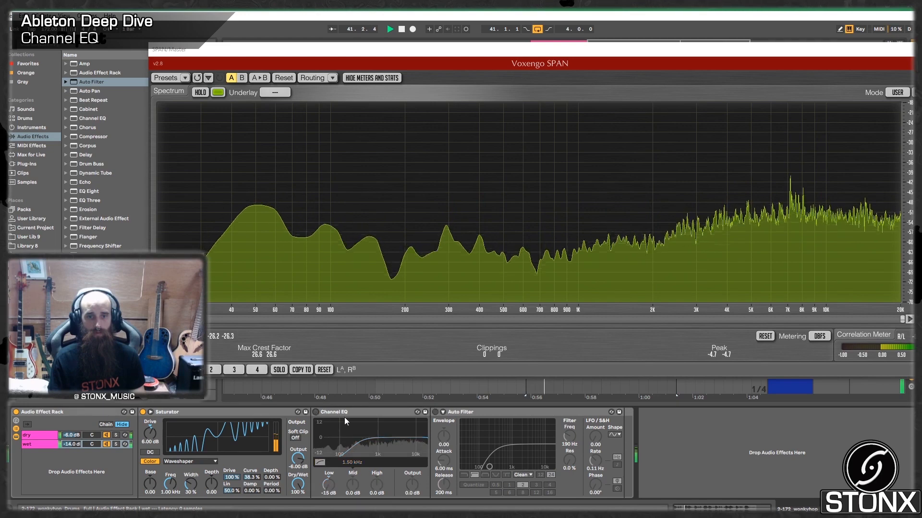
left_click(436, 412)
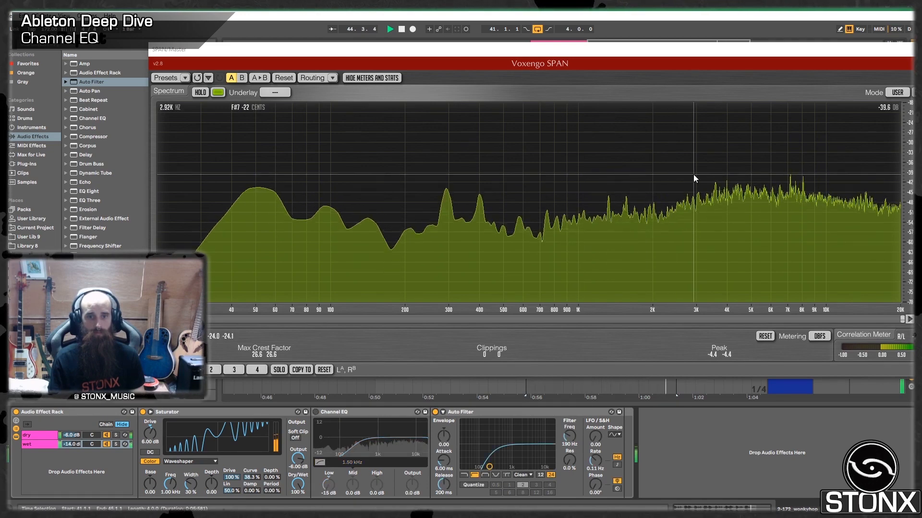
key("space")
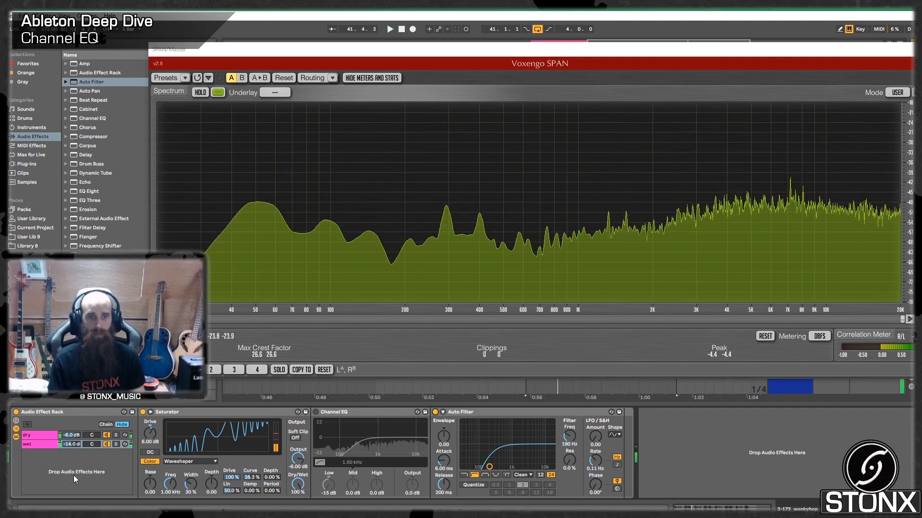
- Solo the wet chain and play the loop through the Auto Filter to examine its low end in SPAN
left_click(116, 444)
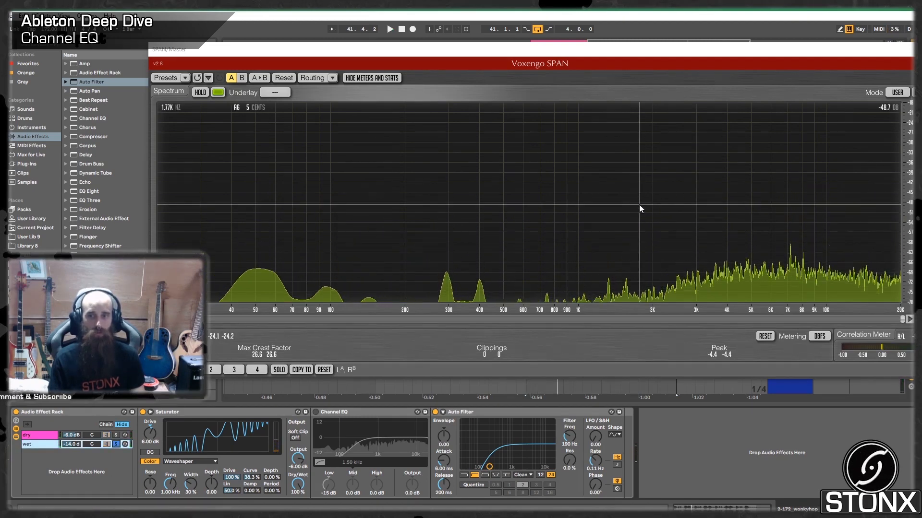
key("space")
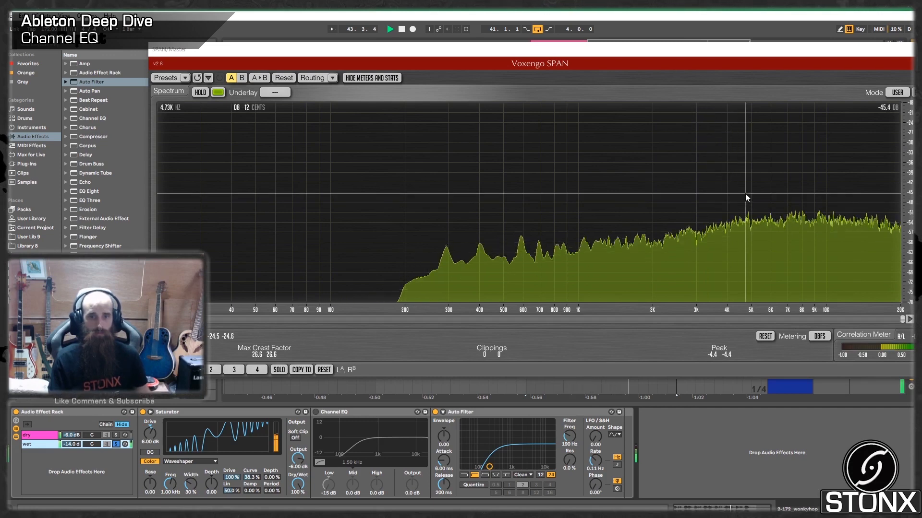
left_click(320, 413)
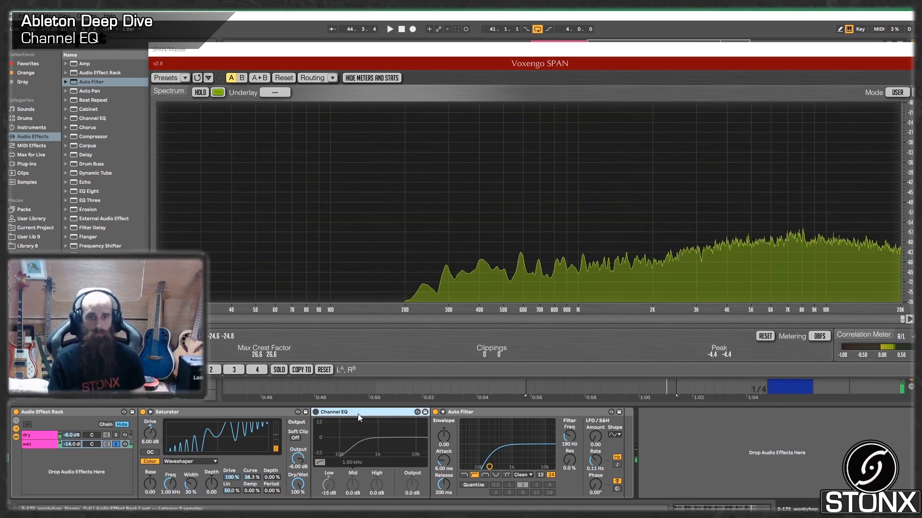
- Swap the Auto Filter for the Channel EQ, play the soloed wet chain and hold its spectrum in SPAN
left_click(316, 413)
left_click(436, 412)
key("space")
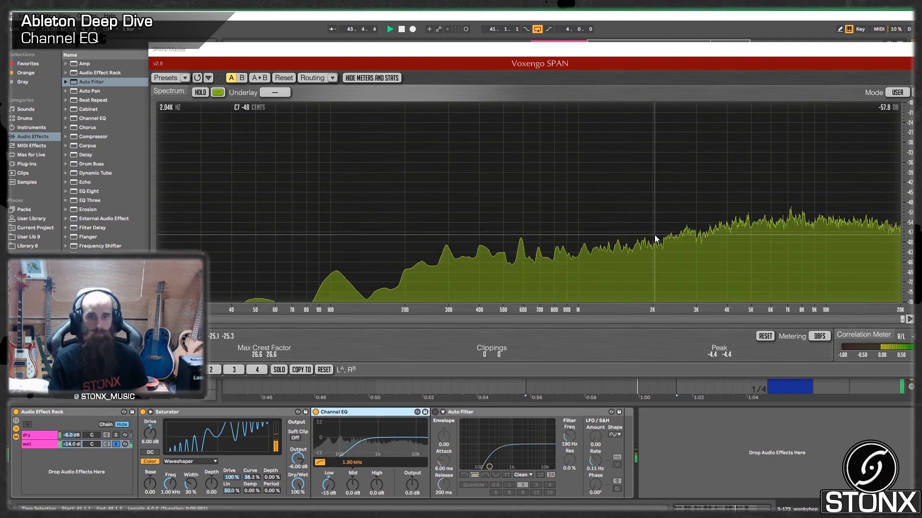
key("space")
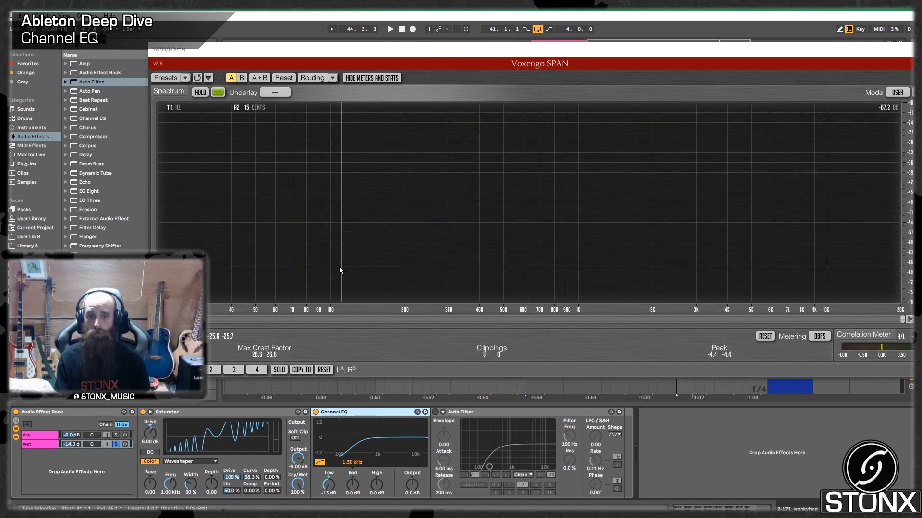
key("space")
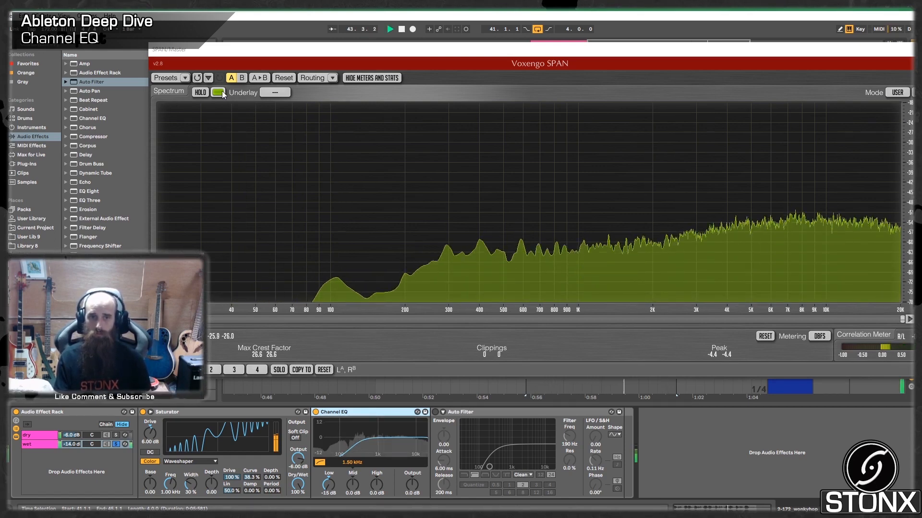
left_click(201, 93)
key("space")
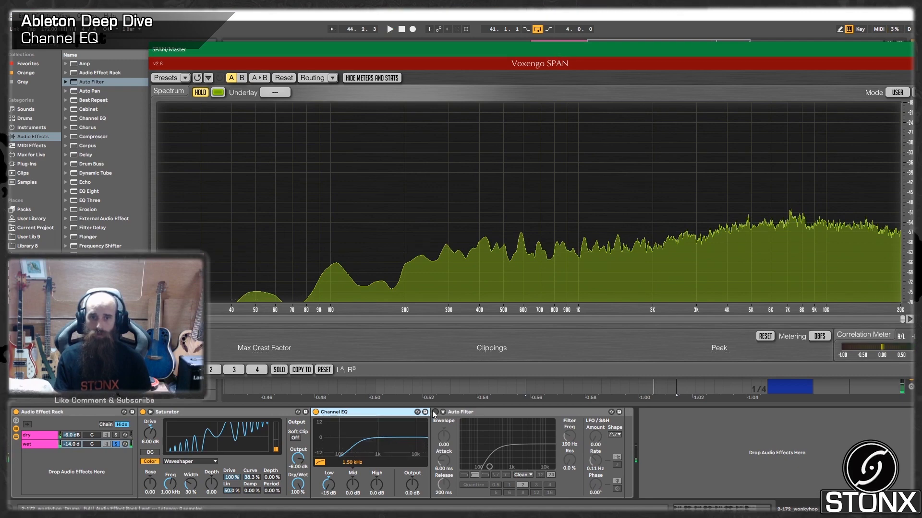
- Swap back to the Auto Filter, release SPAN's hold and replay the loop to compare the low-end roll-off
left_click(316, 412)
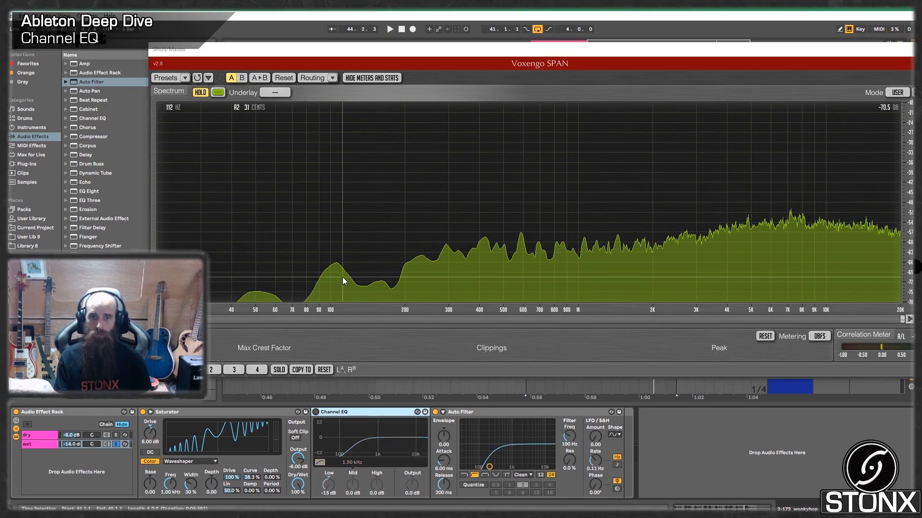
left_click(198, 94)
key("space")
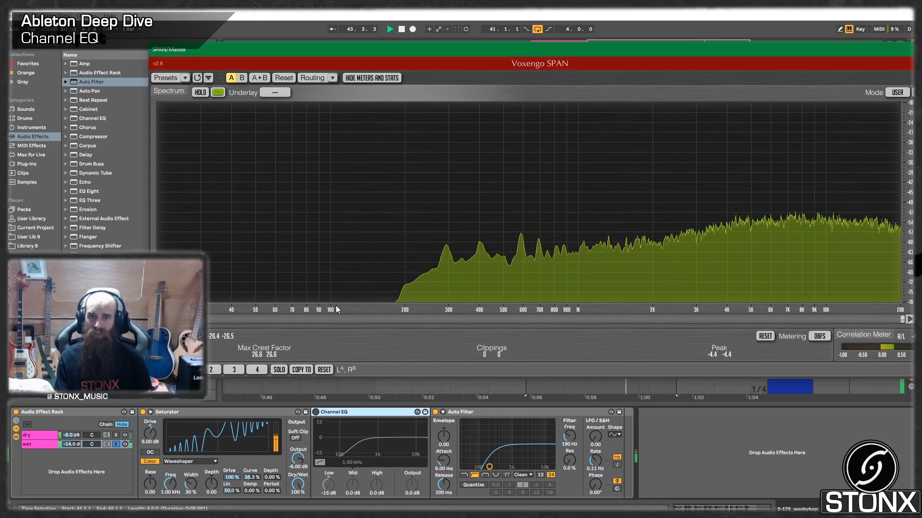
key("space")
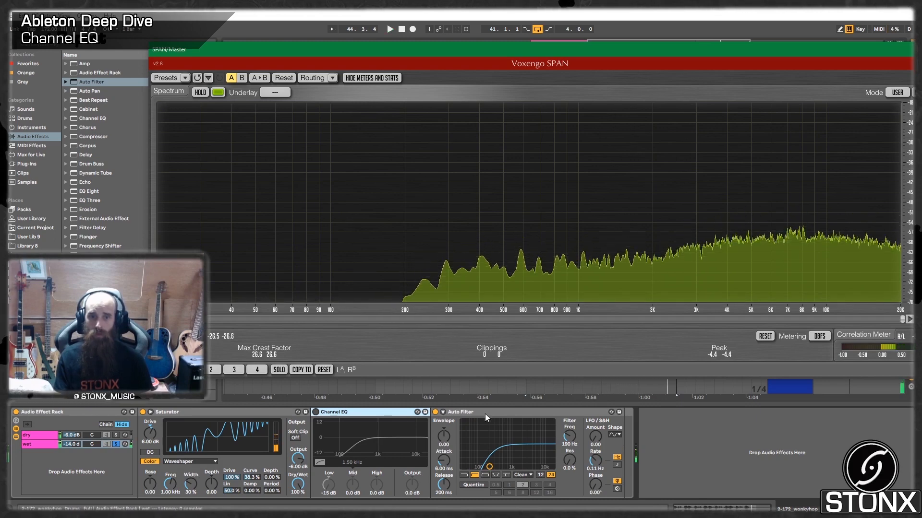
- Switch off the Auto Filter in the wet chain
left_click(485, 414)
left_click(382, 411)
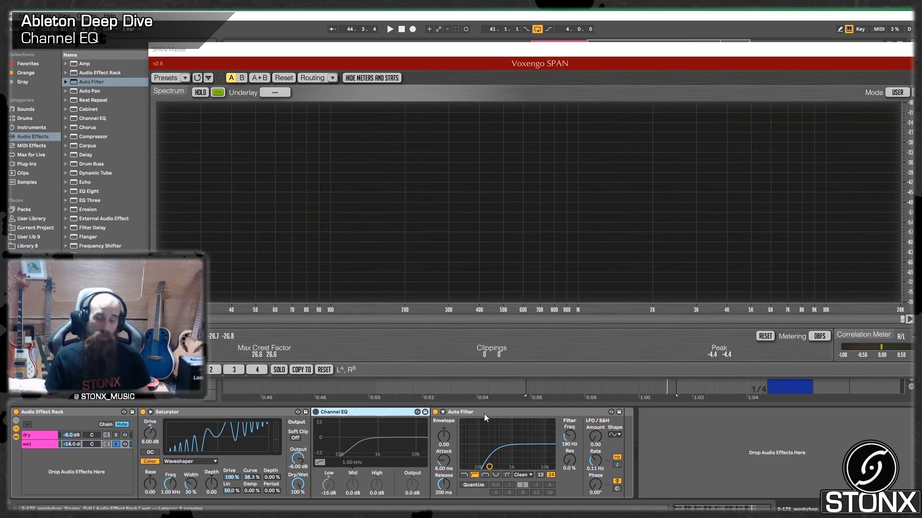
left_click(484, 414)
left_click(435, 413)
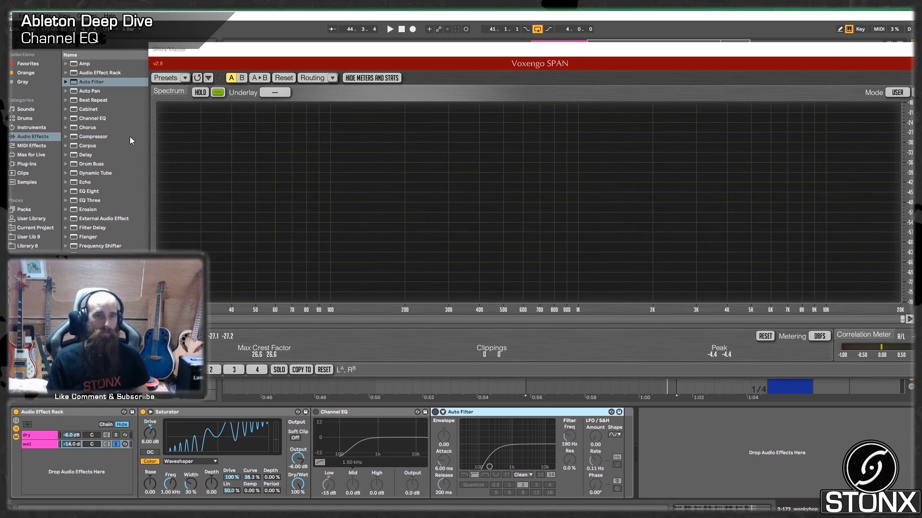
left_click(101, 118)
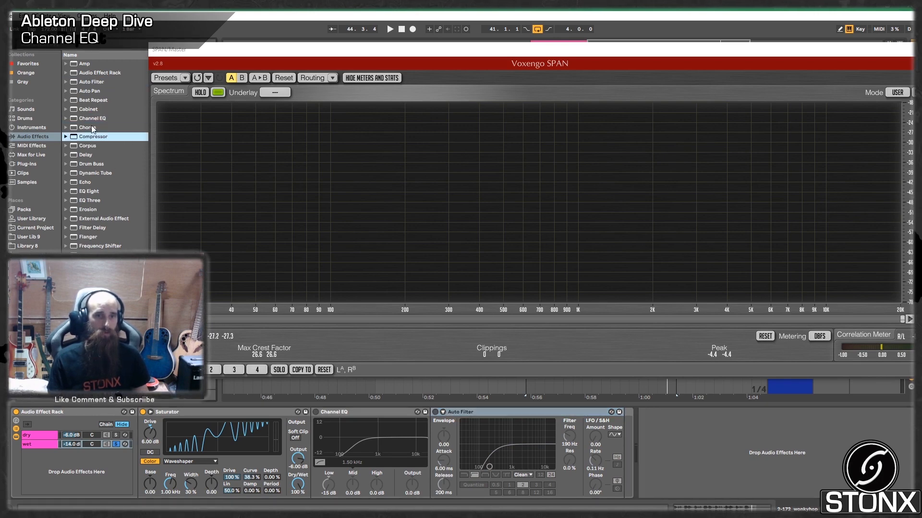
left_click(93, 191)
left_click_drag(703, 436, 614, 452)
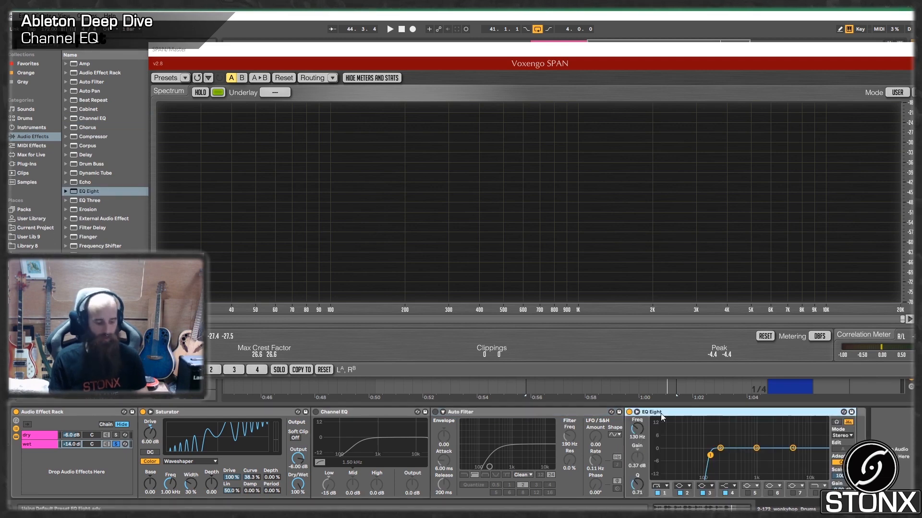
key("Delete")
- Add an EQ Three after the Auto Filter, set GainLow to -inf dB and play the loop to examine its spectrum
left_click_drag(90, 200, 663, 484)
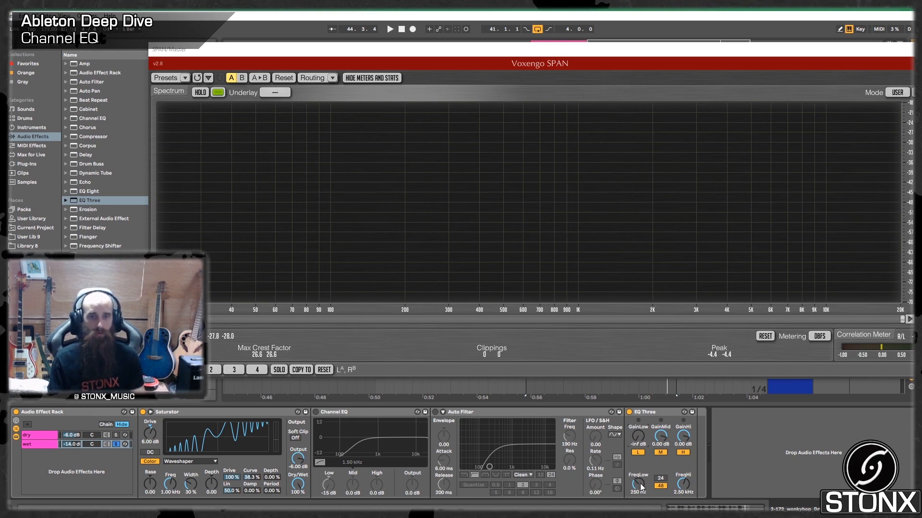
key("space")
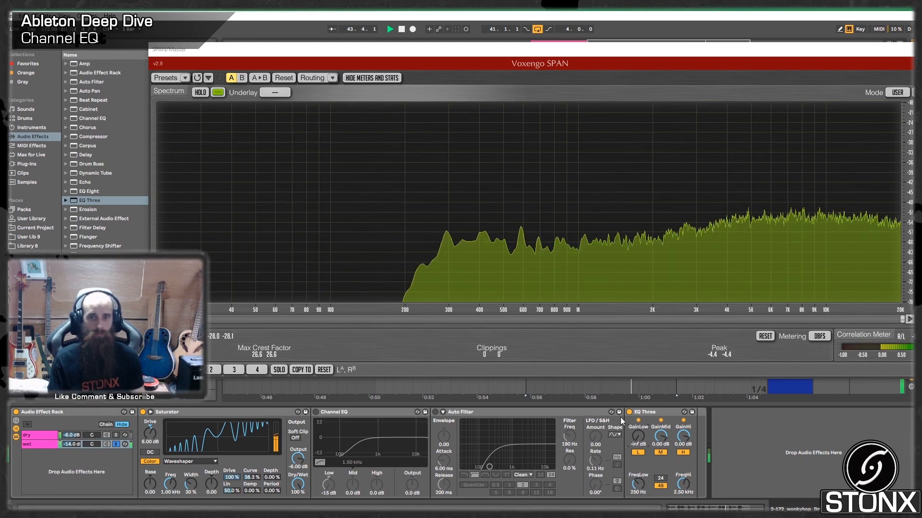
- Switch the wet chain from EQ Three to the Channel EQ and play the loop to examine its low end in SPAN
key("space")
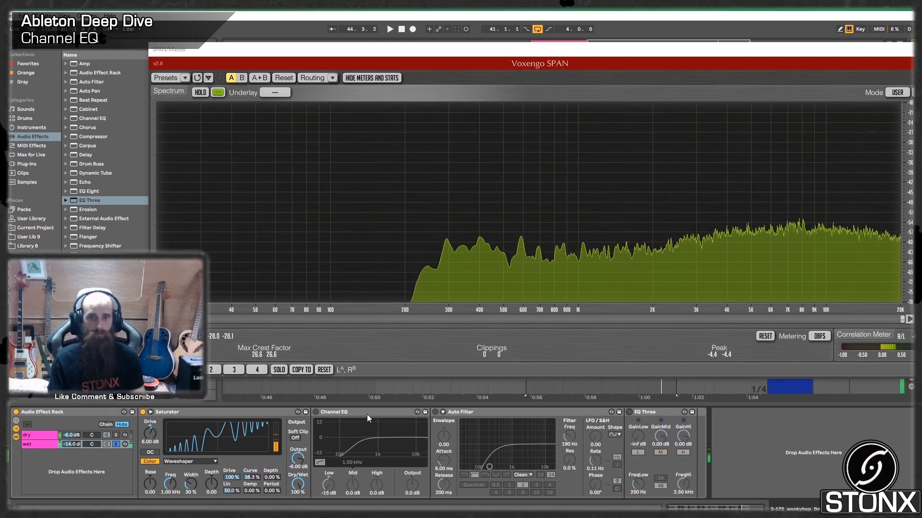
left_click(324, 411)
key("space")
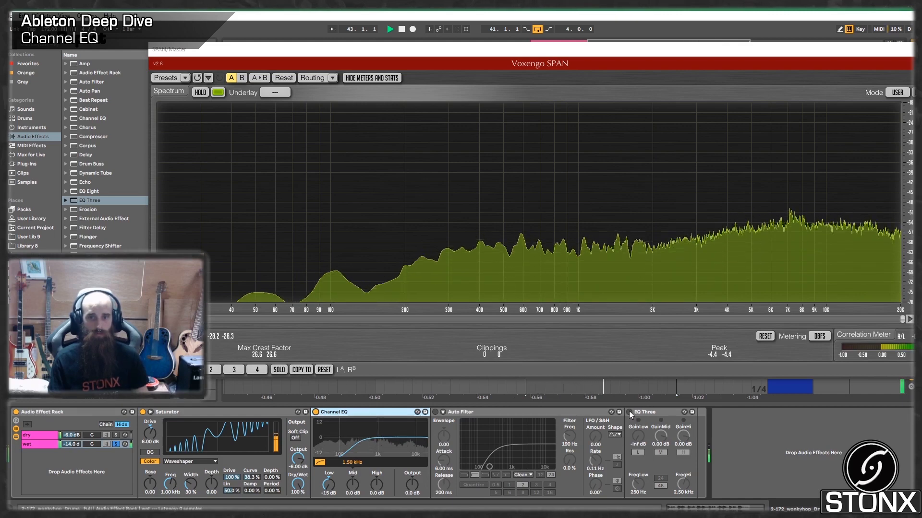
key("space")
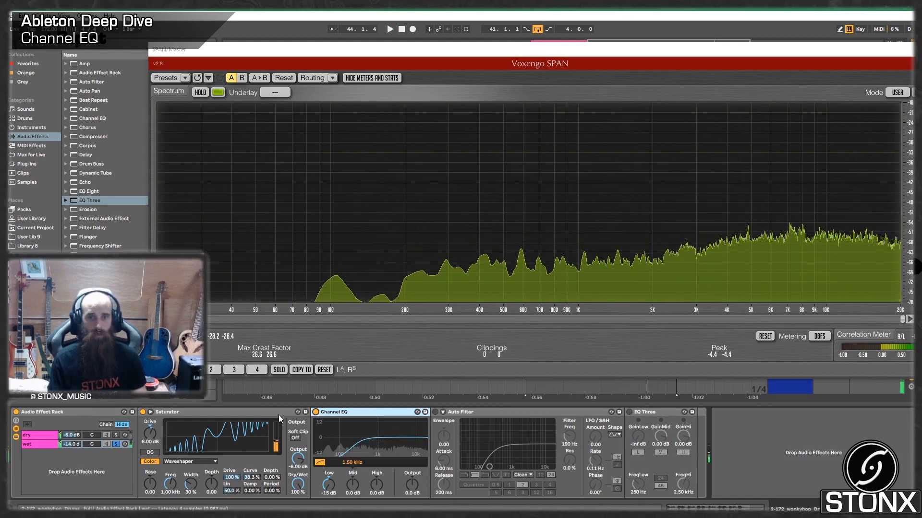
- Swap the Channel EQ for EQ Three with GainLow at -15 dB and replay the loop to examine its low-end roll-off
left_click(629, 412)
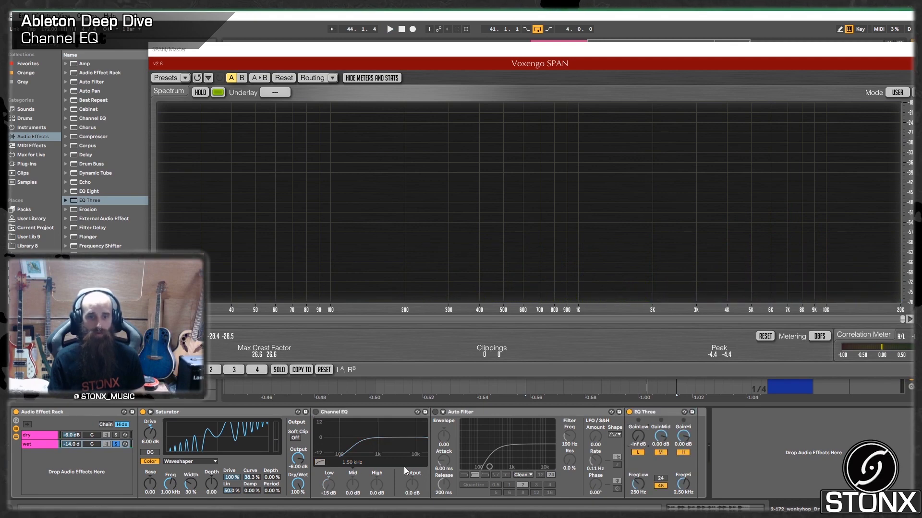
type("-15")
key("Return")
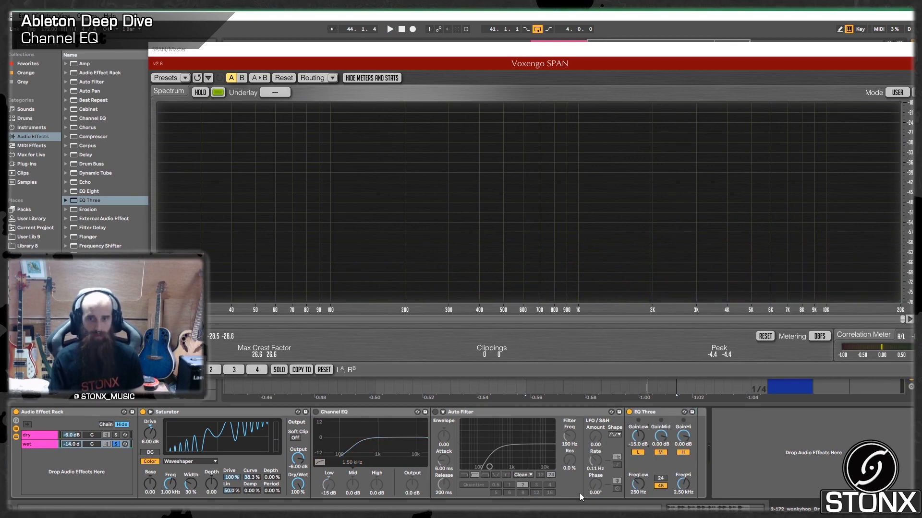
key("space")
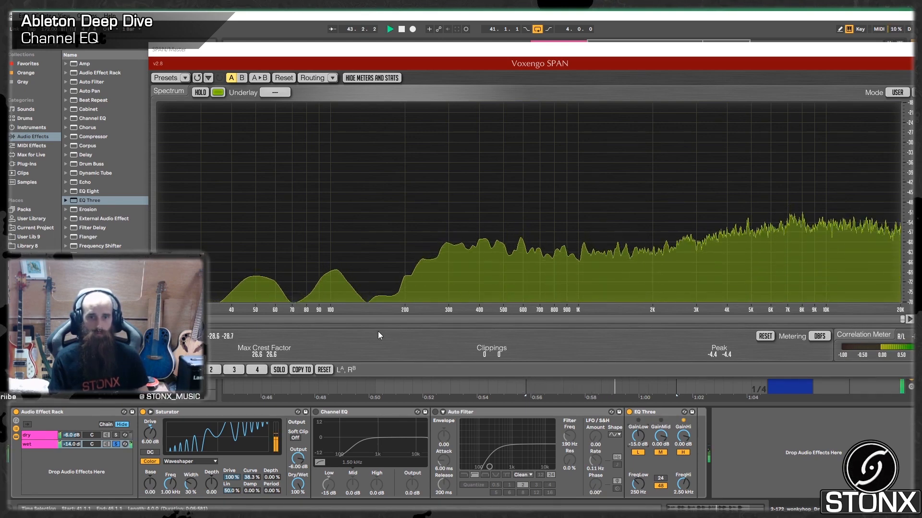
key("space")
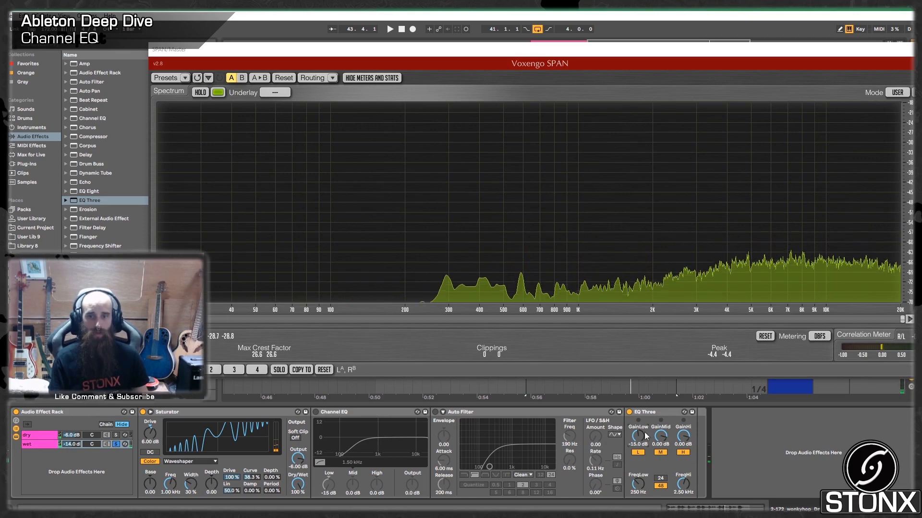
key("space")
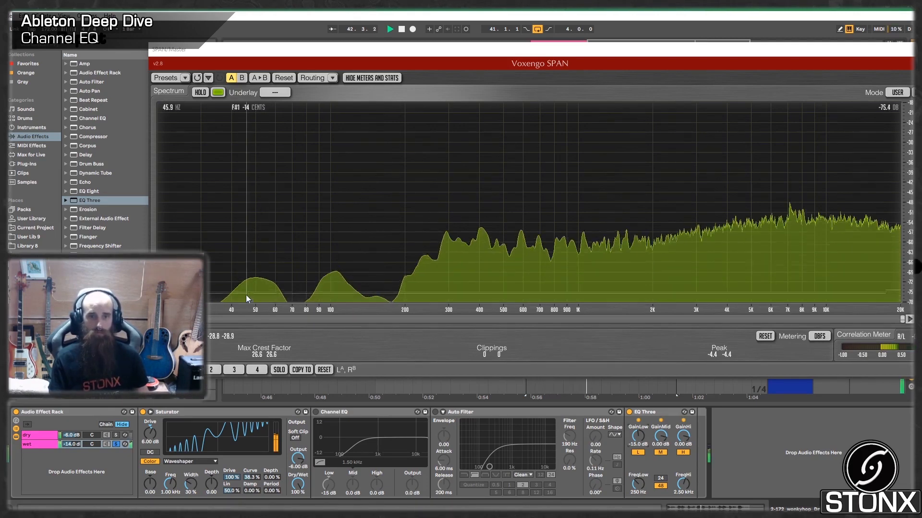
key("space")
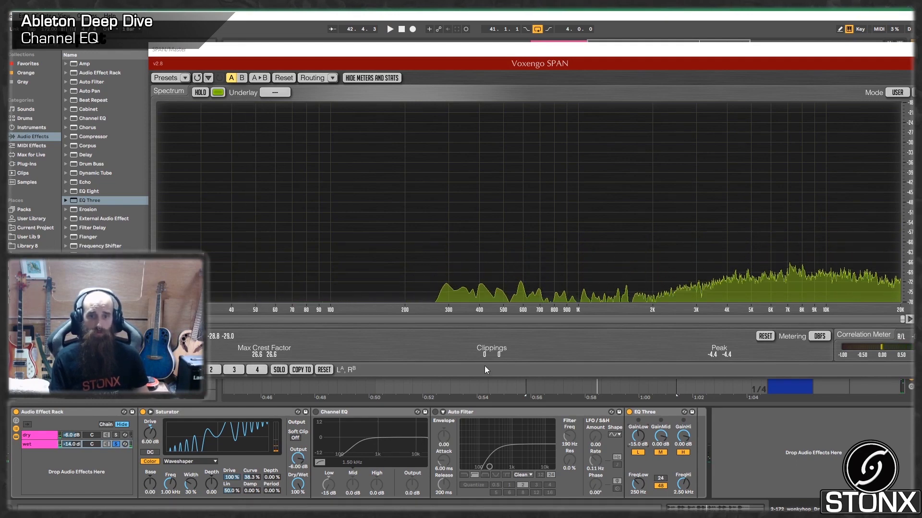
- Swap EQ Three for the Channel EQ and replay the loop, comparing the remaining energy around 50 and 100 Hz
left_click(315, 412)
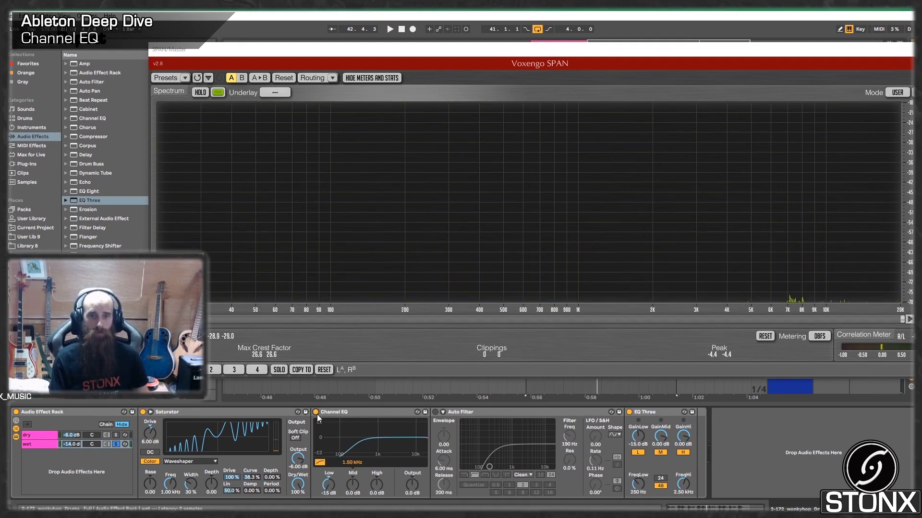
left_click(628, 413)
key("space")
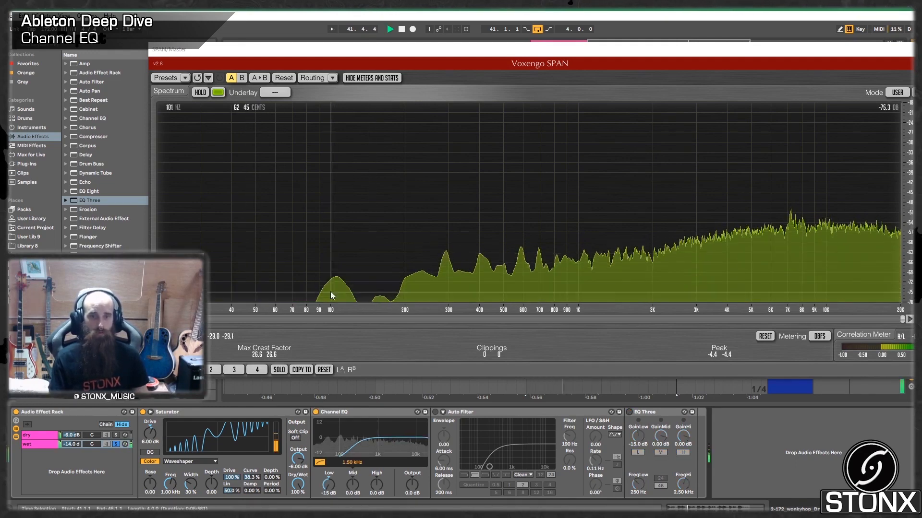
key("space")
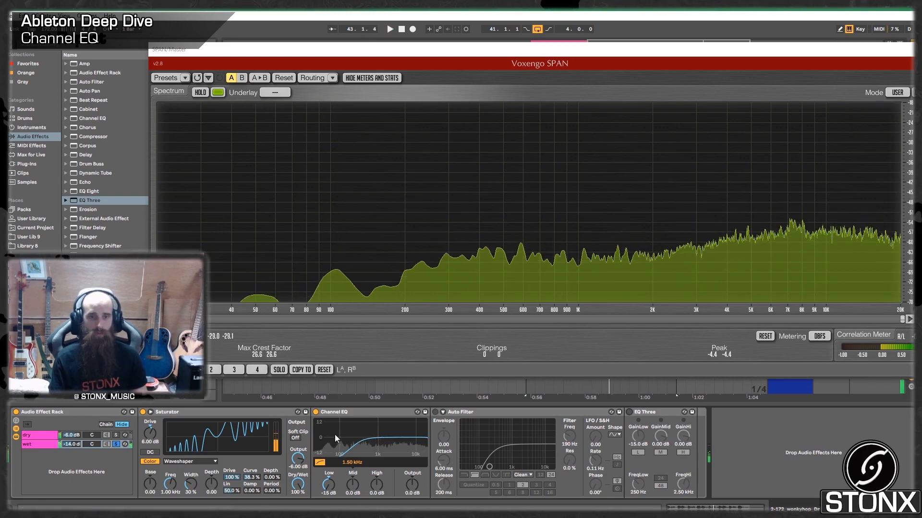
key("space")
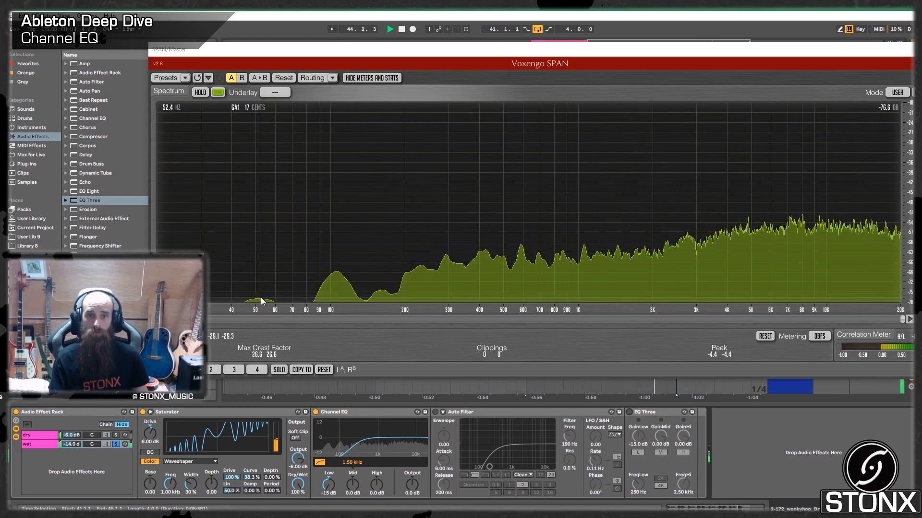
key("space")
- Swap the Channel EQ for the Auto Filter and play the loop to check its low-end roll-off in SPAN
left_click(316, 412)
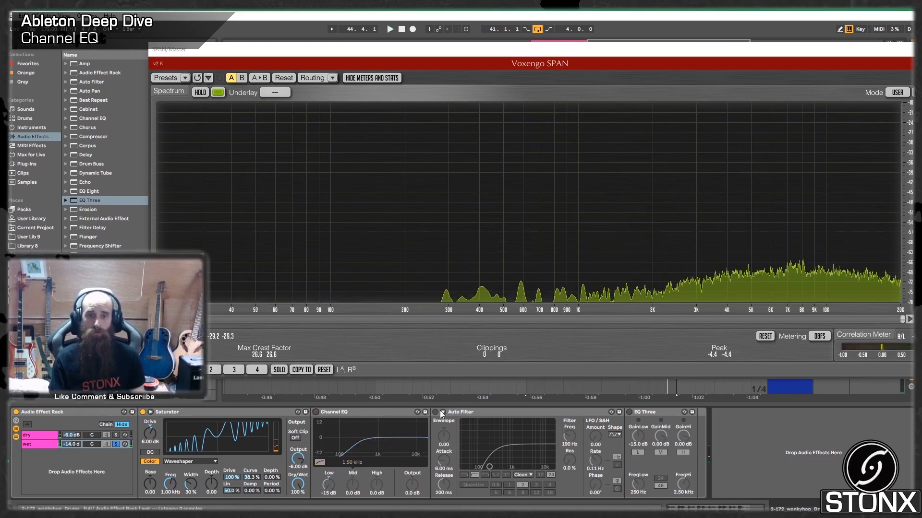
left_click(435, 412)
key("space")
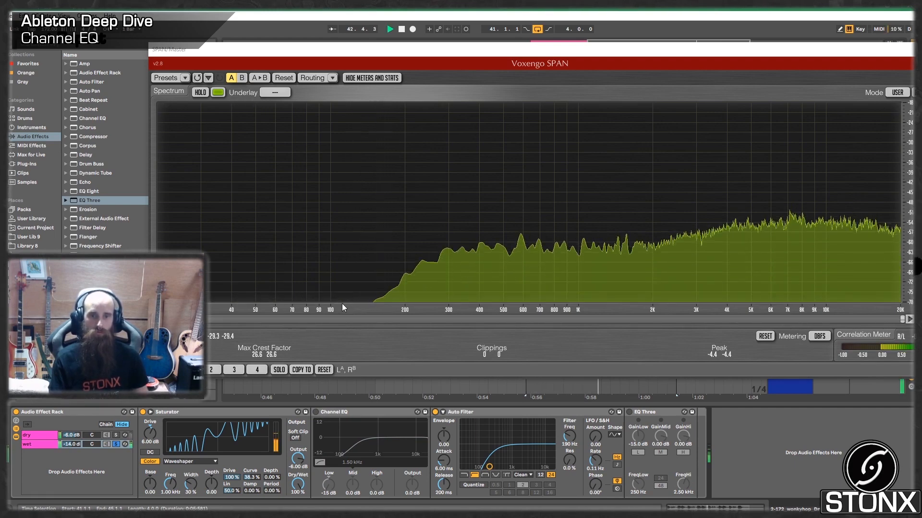
key("space")
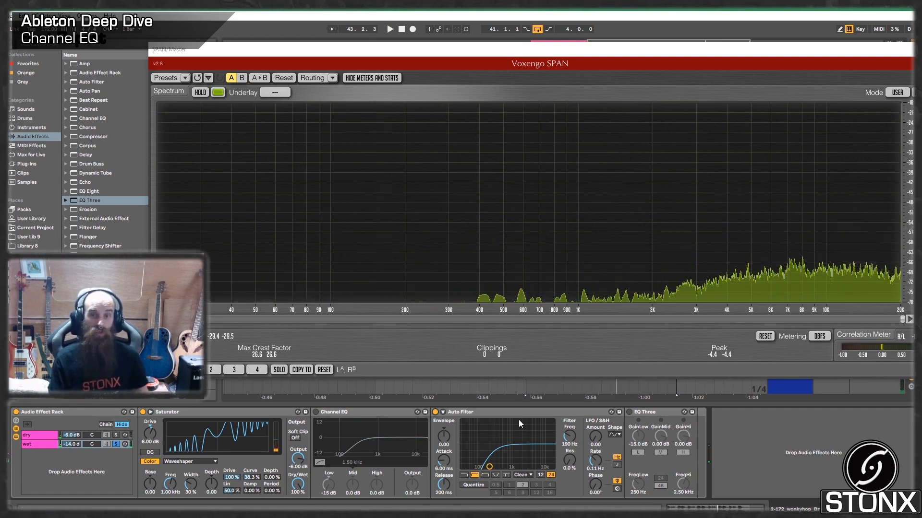
- Close SPAN, unsolo the wet chain, and switch on the Channel EQ in place of the Auto Filter
double_click(497, 412)
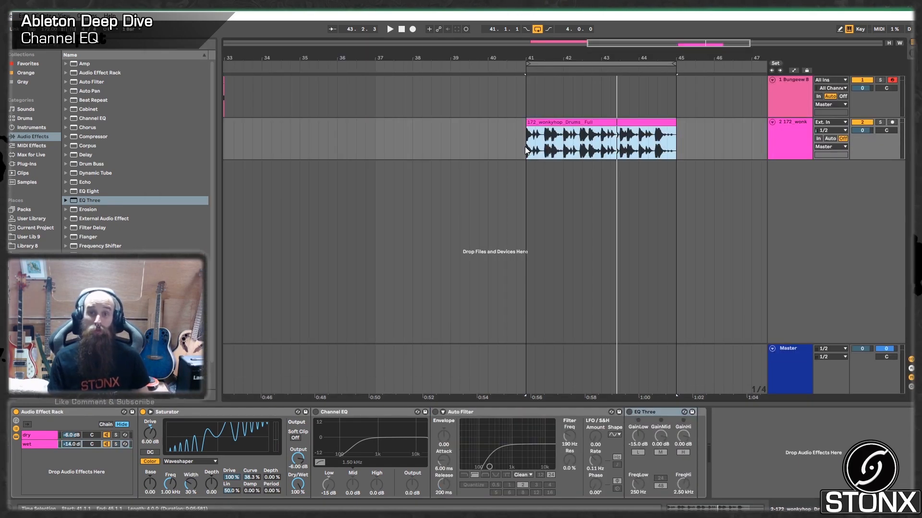
left_click(362, 411)
left_click(316, 413)
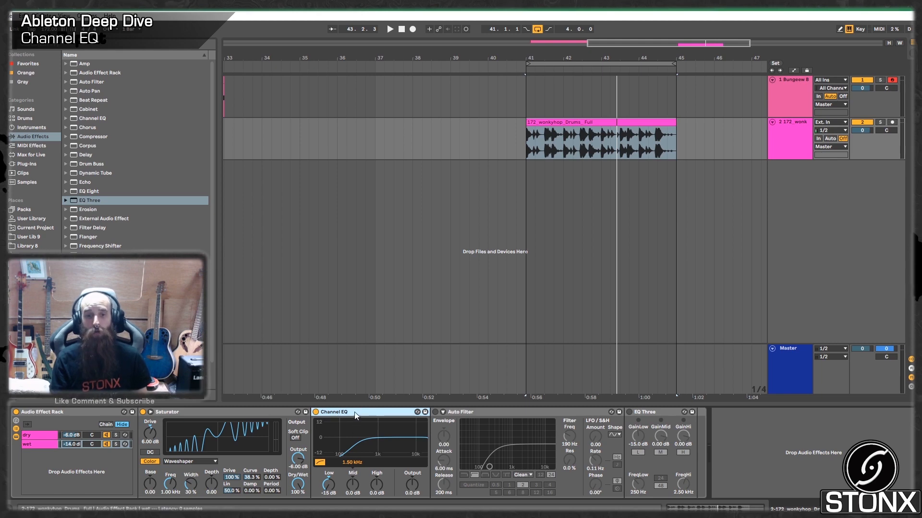
- Switch on the Auto Filter in the wet chain and raise its cutoff frequency to 347 Hz
left_click(463, 413)
left_click(435, 412)
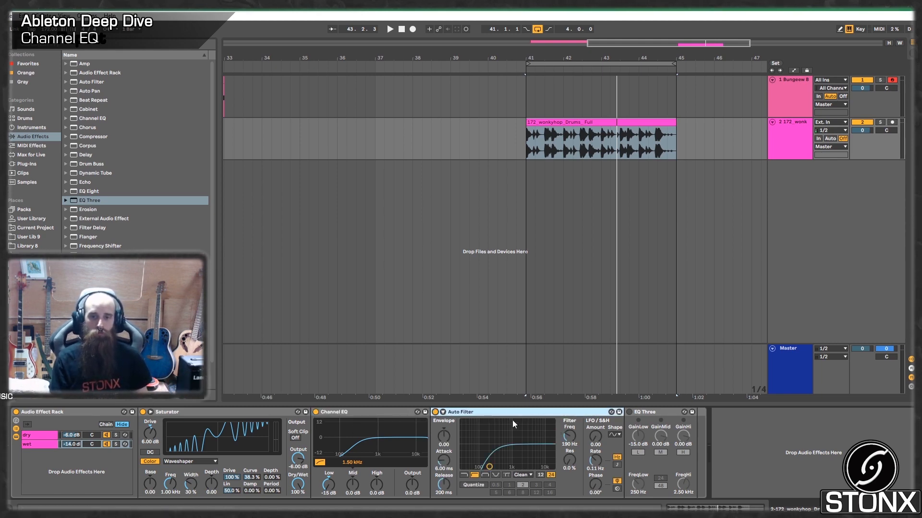
left_click_drag(489, 466, 488, 466)
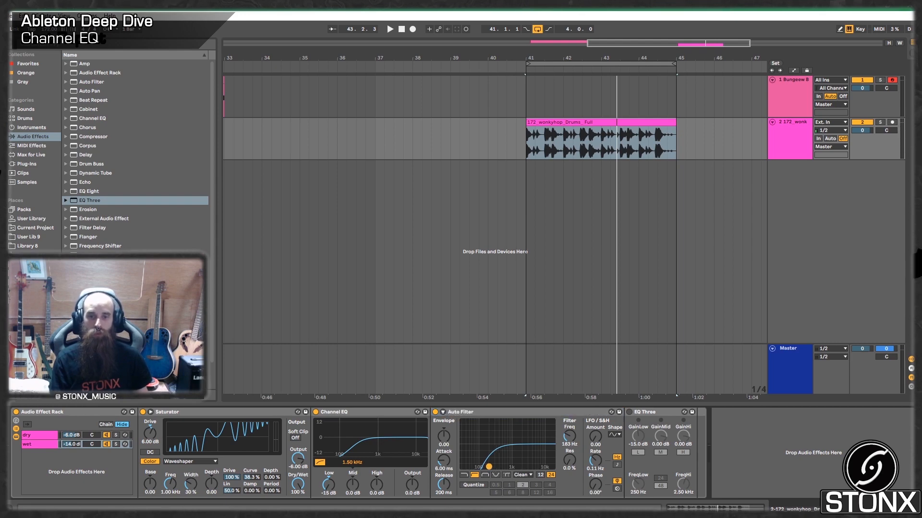
- Duplicate the Auto Filter in the wet chain and delete the copy
left_click(480, 414)
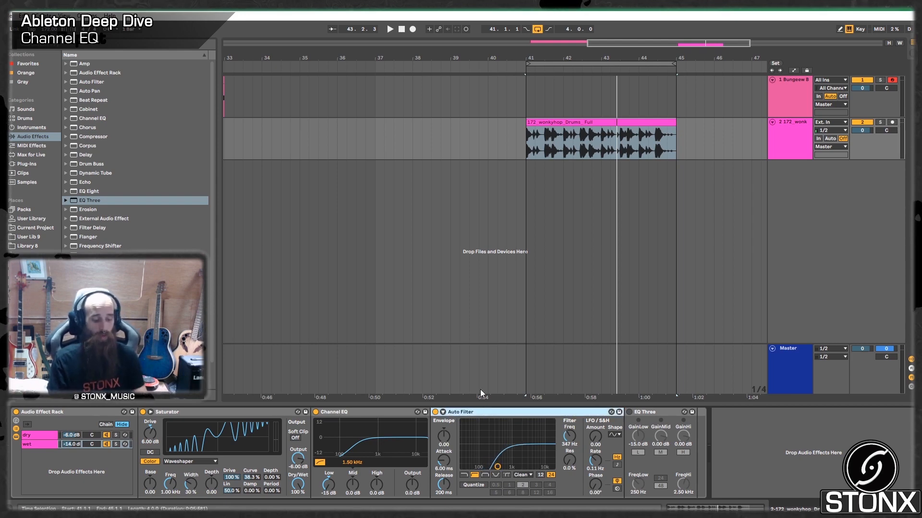
key("ctrl+d")
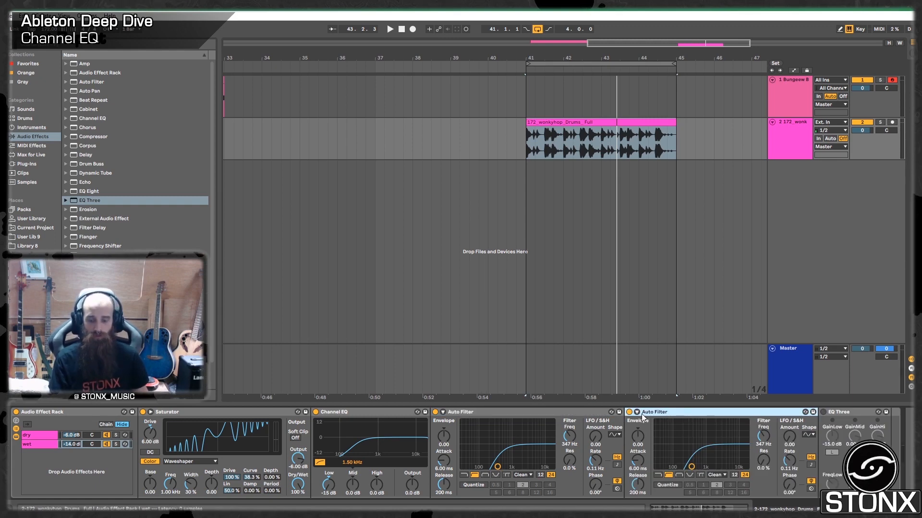
key("Delete")
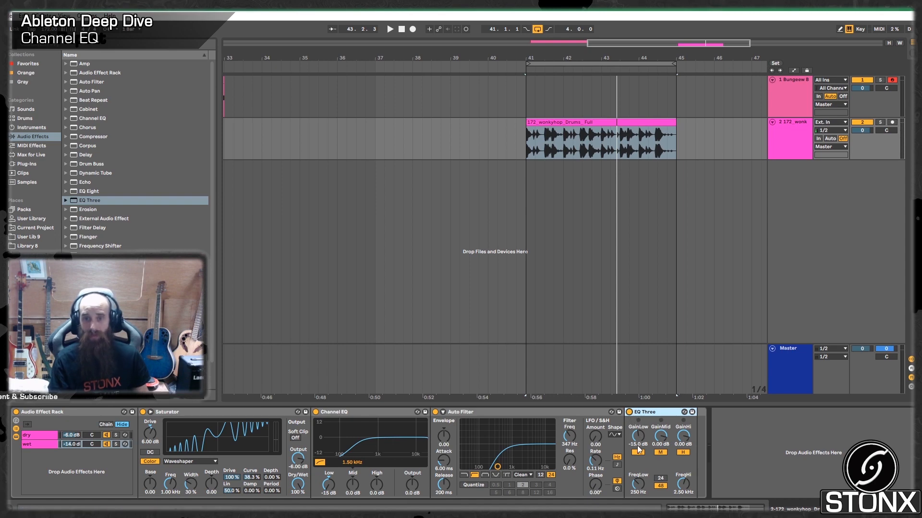
- Switch on EQ Three in the wet chain and set its GainLow to -inf dB
left_click_drag(640, 435, 639, 461)
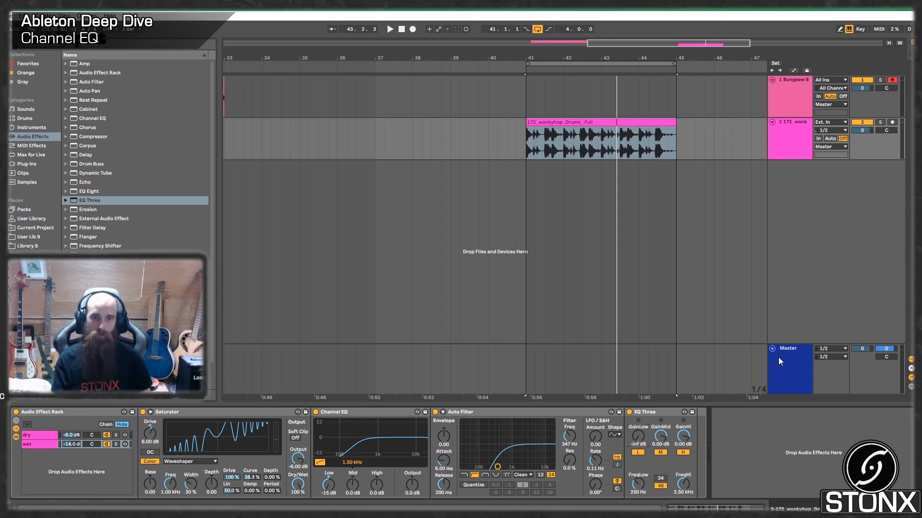
left_click(608, 25)
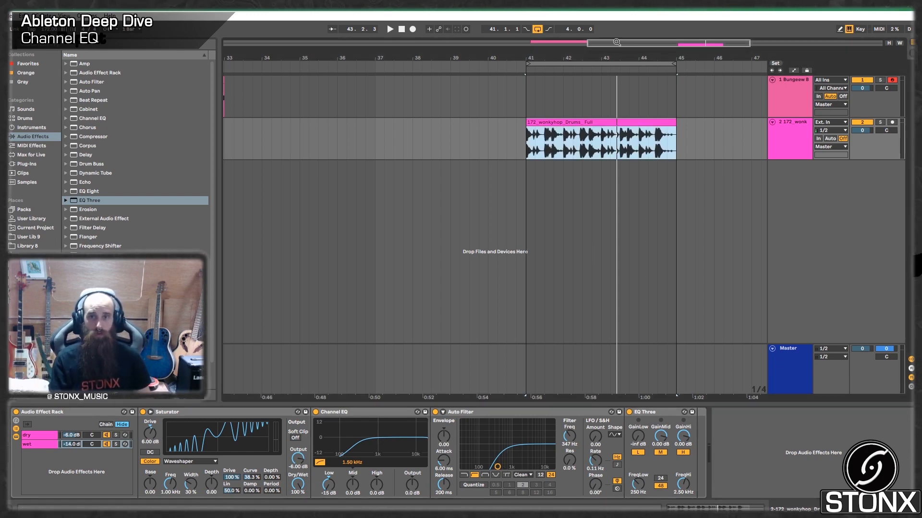
- Copy the Bungeew bass clip with its devices onto a new third track, starting at bar 49
left_click_drag(616, 42, 435, 42)
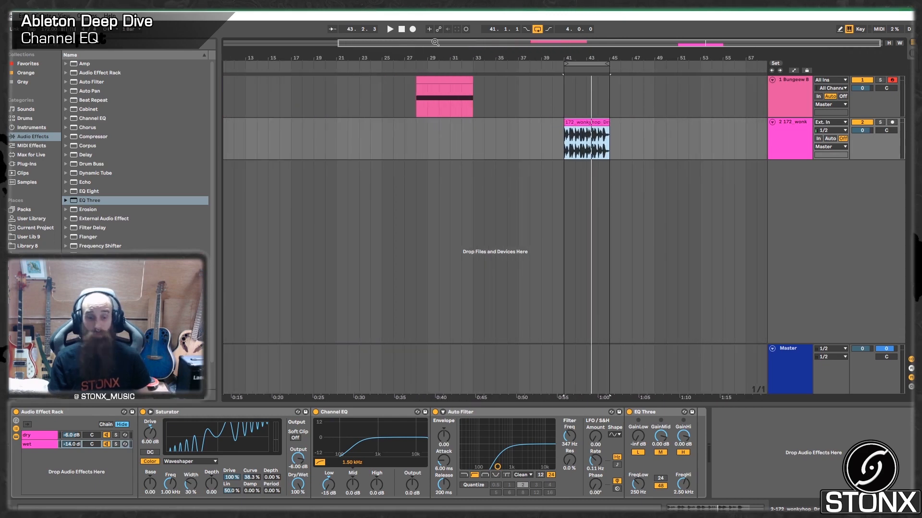
left_click(349, 413)
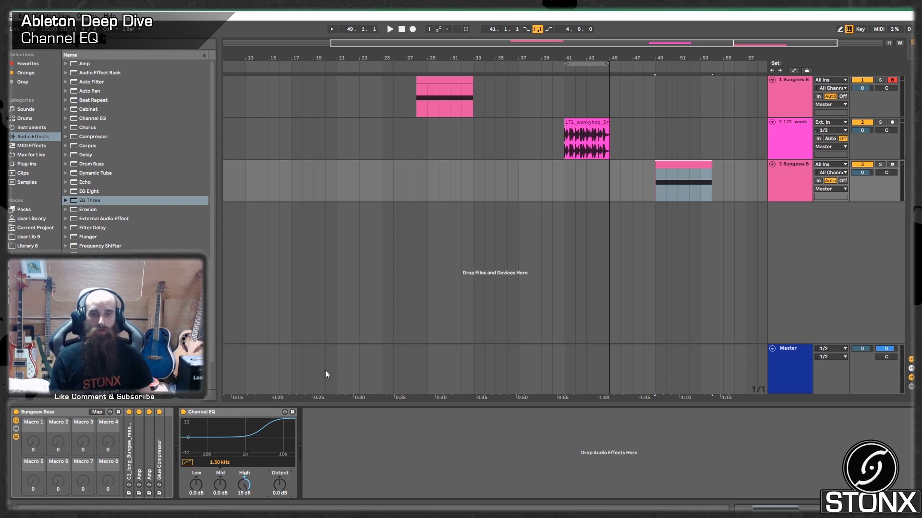
left_click(663, 173)
- Add a Saturator after the third track's Channel EQ and reset the EQ's High and Output to 0 dB
left_click_drag(210, 413, 209, 372)
left_click_drag(339, 456, 339, 456)
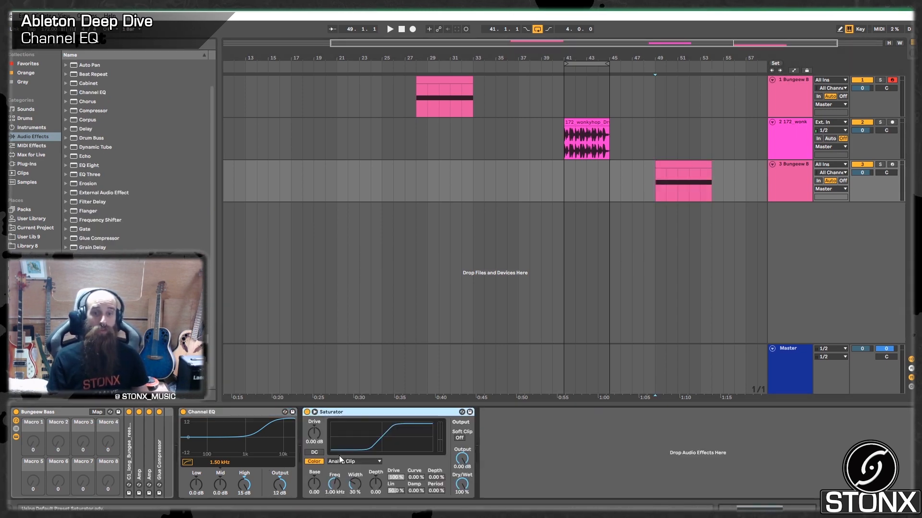
left_click(281, 492)
key("Delete")
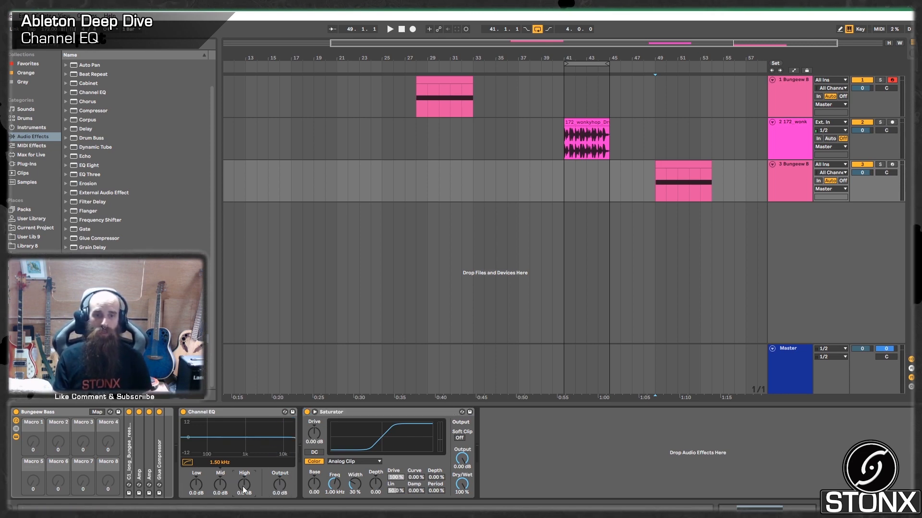
- Audition the third track's bass clip and set the loop to its five bars from bar 49
key("space")
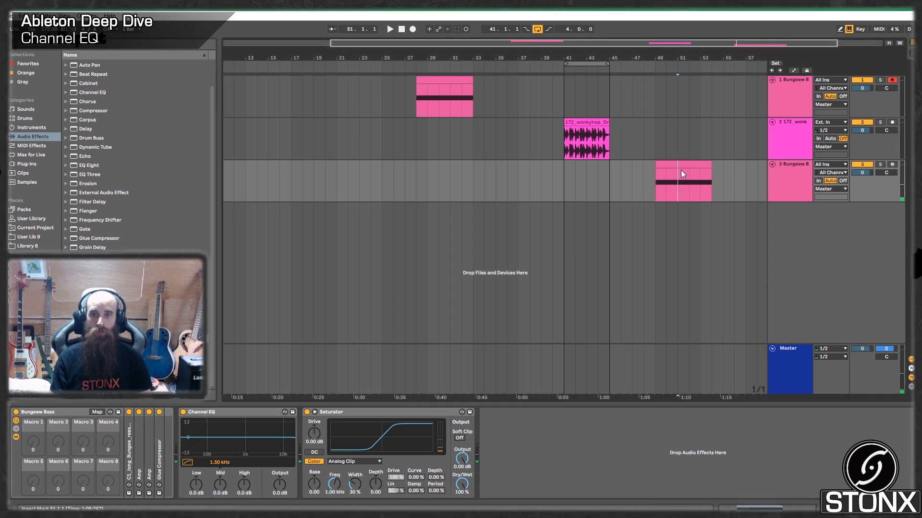
double_click(681, 170)
left_click(655, 185)
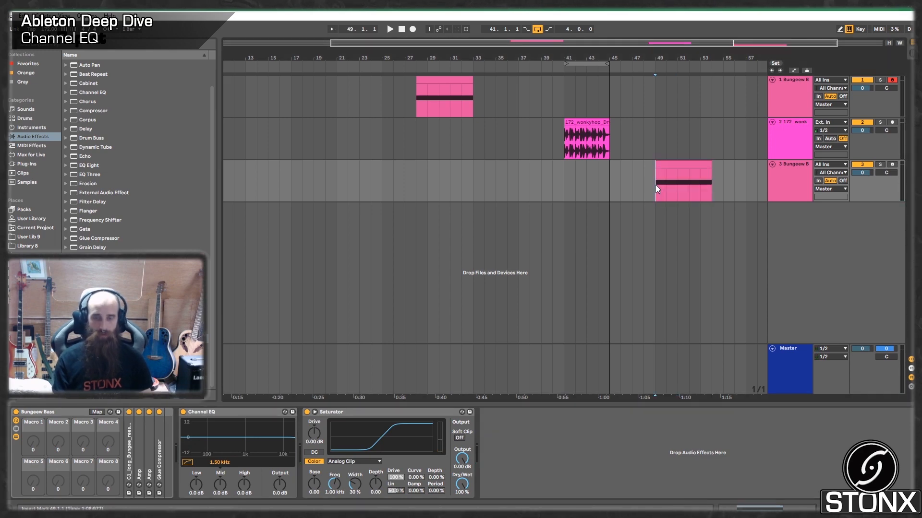
left_click(675, 162)
key("ctrl+l")
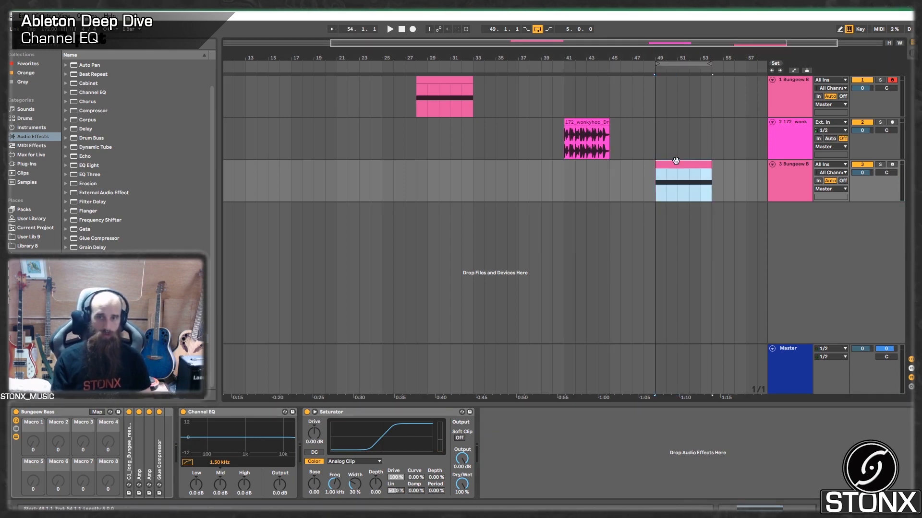
- Play the looped bass while setting the Channel EQ's High to 15 dB and Mid to -12 dB before the Saturator
key("space")
left_click_drag(243, 485, 244, 451)
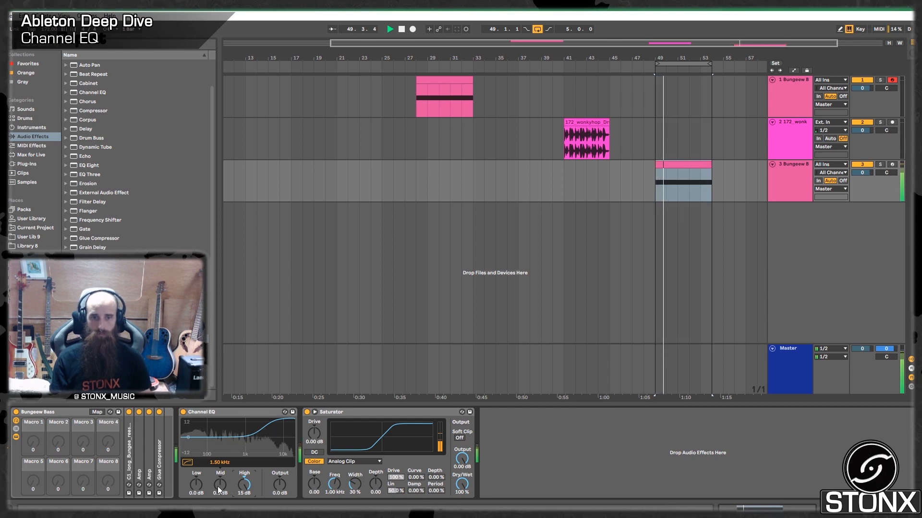
left_click_drag(220, 484, 220, 517)
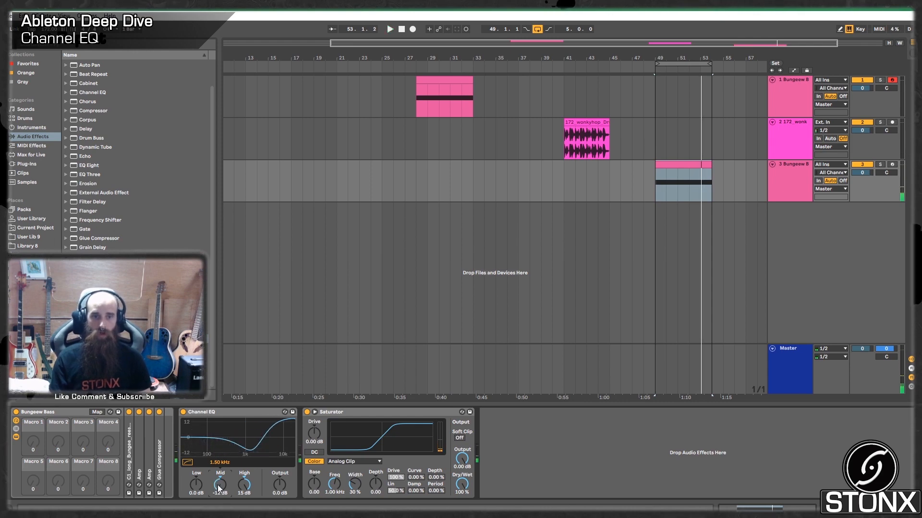
- Show the automation for the Channel EQ's mid frequency on the third track
right_click(221, 461)
left_click(239, 465)
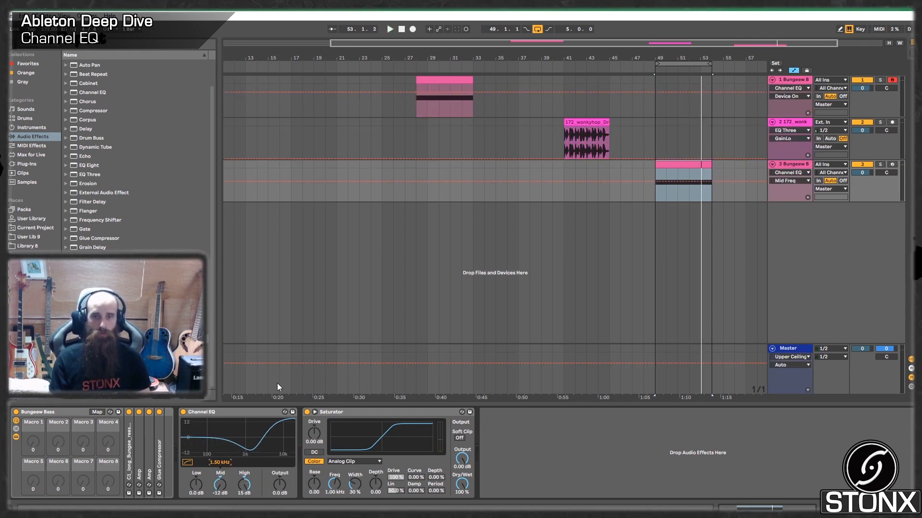
- Add rising and falling mid-frequency automation across the third track's bass clip and play the loop with the Channel EQ's Mid at -12 dB
left_click_drag(734, 43, 734, 69)
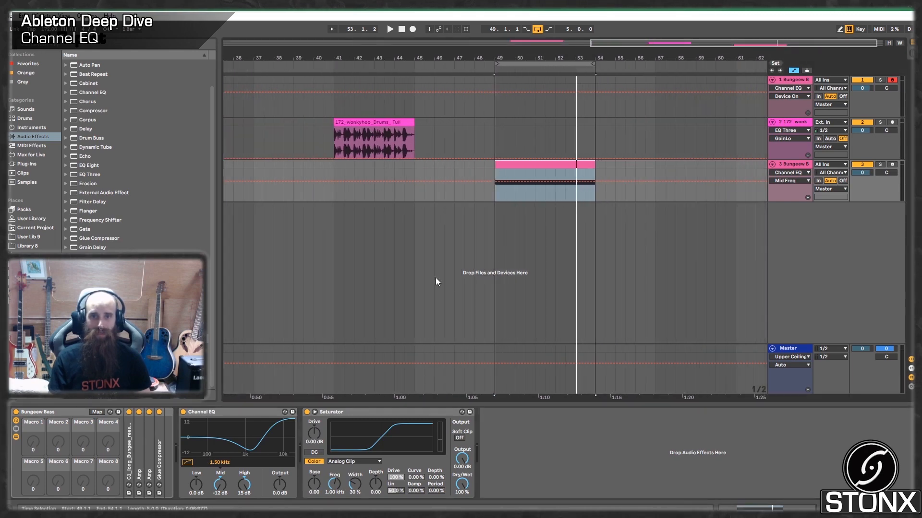
right_click(501, 179)
left_click(600, 347)
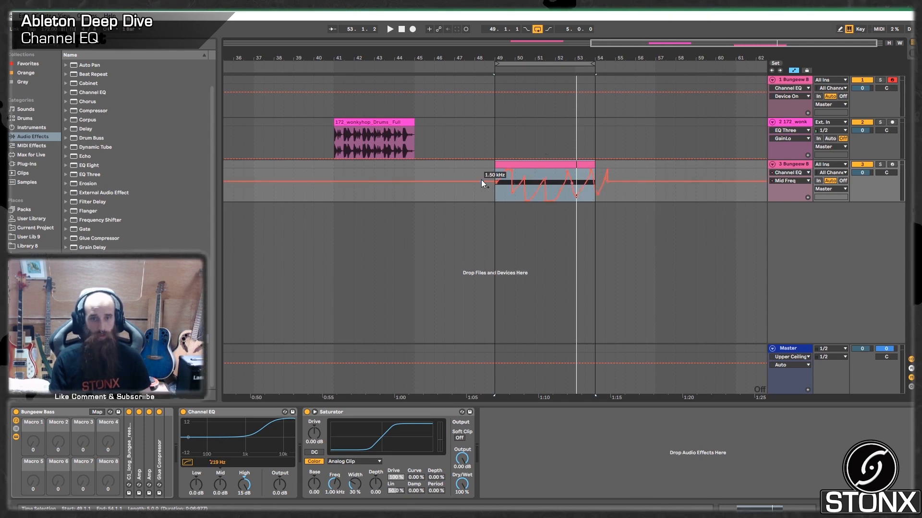
left_click(492, 194)
key("space")
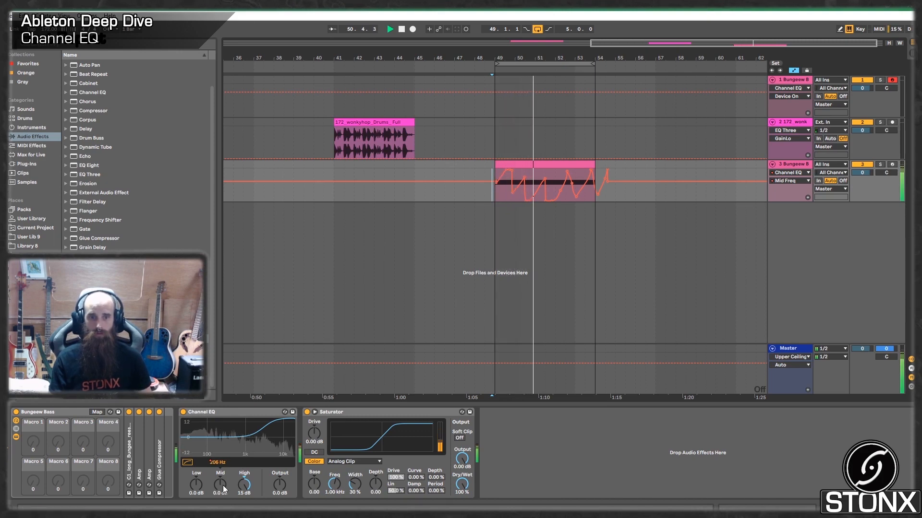
left_click_drag(223, 485, 224, 489)
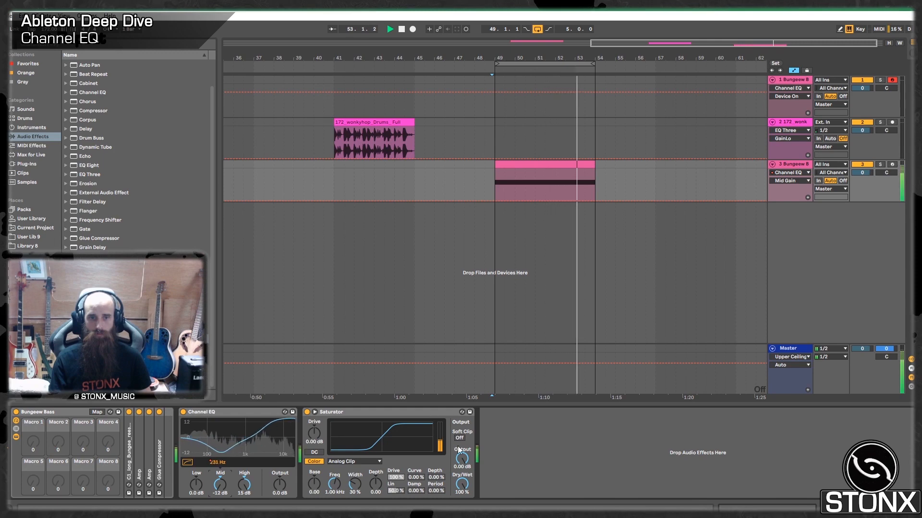
key("space")
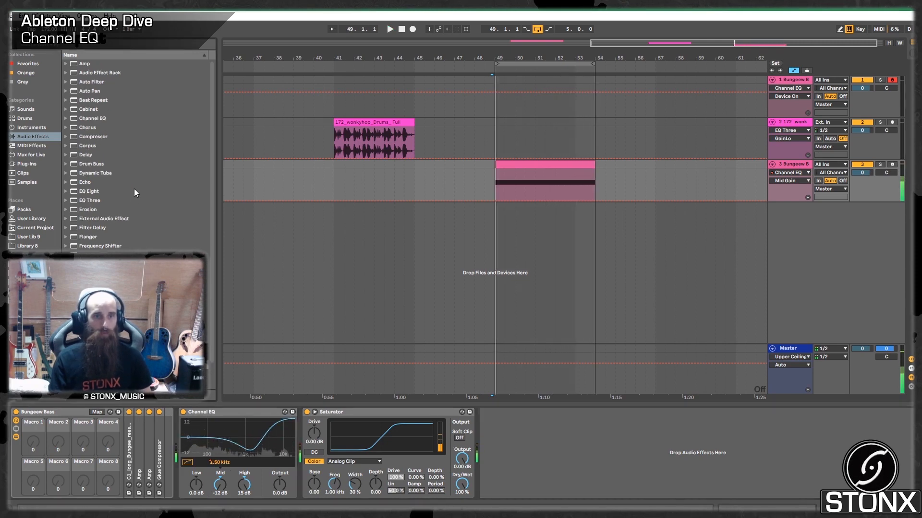
- Add a Glue Compressor after the Saturator and lower its Threshold to -22.2 dB while the bass loop plays
scroll(123, 209, "up", 3)
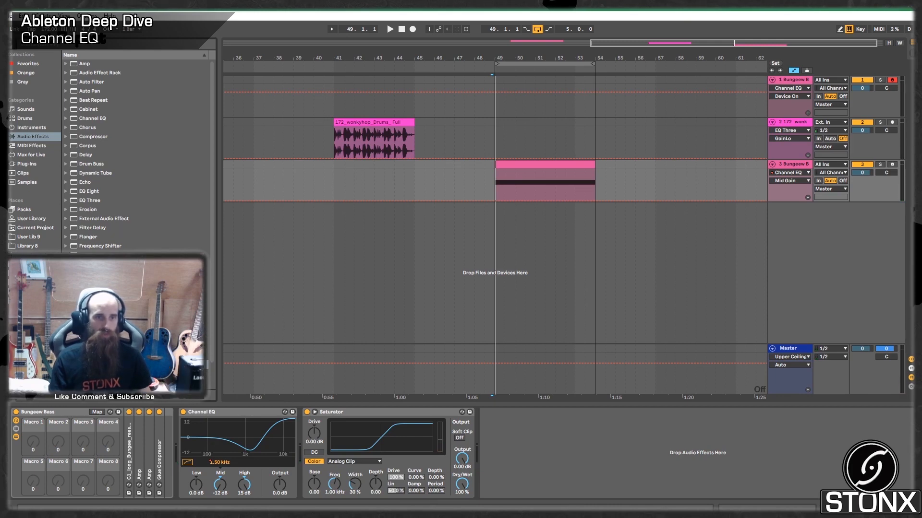
left_click_drag(424, 423, 502, 482)
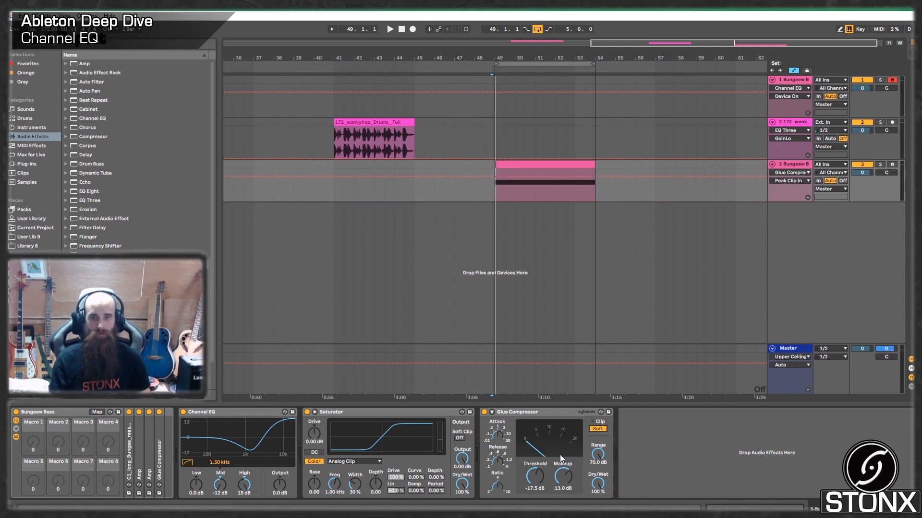
key("space")
left_click_drag(539, 477, 539, 488)
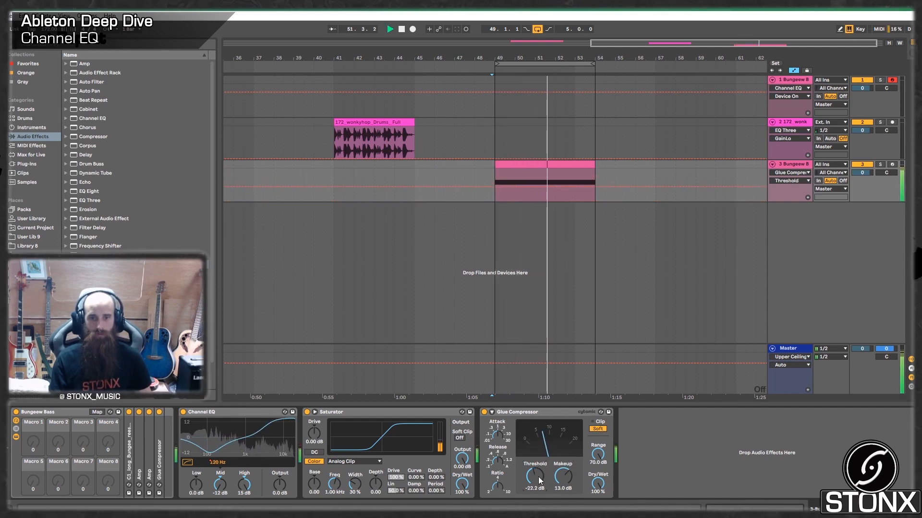
- Show the Channel EQ's mid-frequency automation and reshape its curve near bar 52 while auditioning the bass loop
left_click(221, 471)
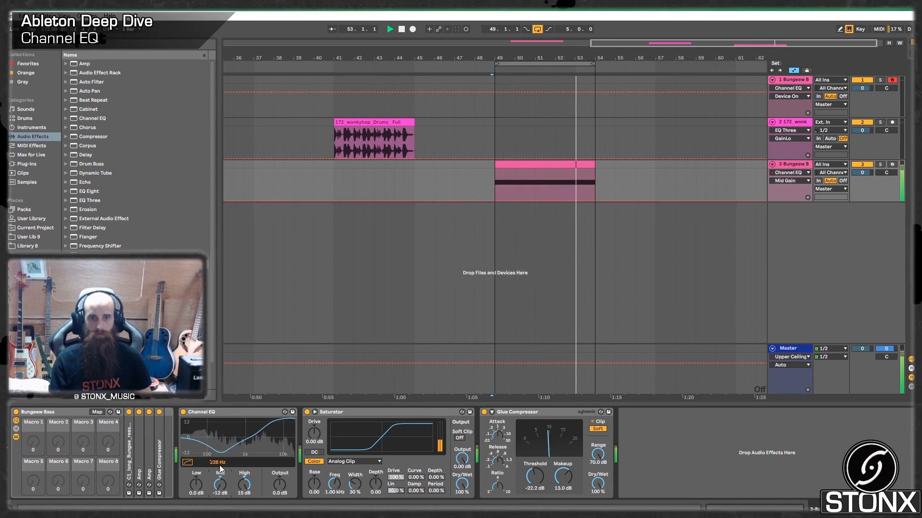
left_click(219, 463)
left_click_drag(525, 197, 560, 197)
key("space")
key("space")
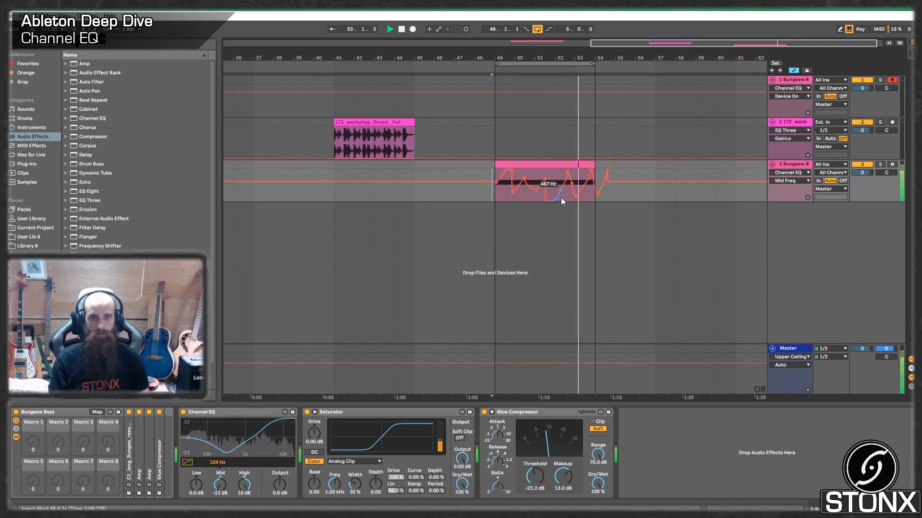
- Remove the Glue Compressor and the mid-frequency automation, and reset the Channel EQ's gains to 0 dB
key("space")
left_click(241, 413)
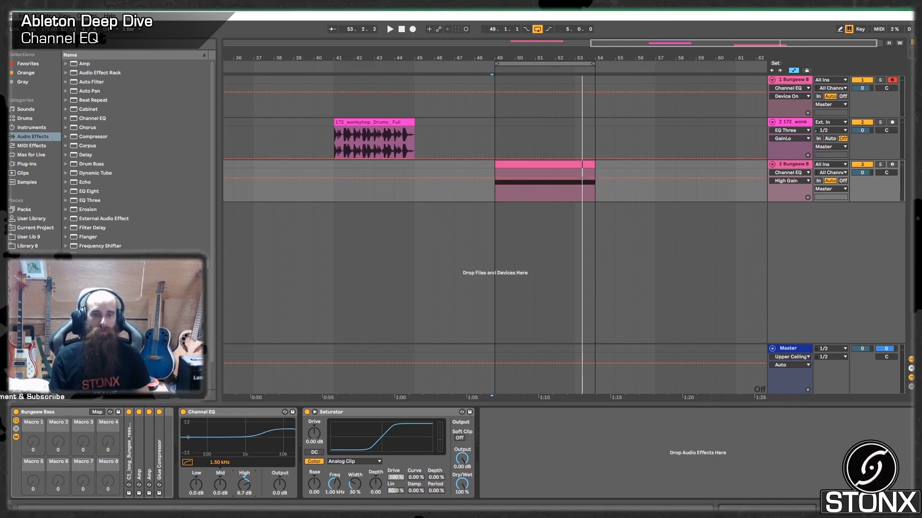
left_click(491, 199)
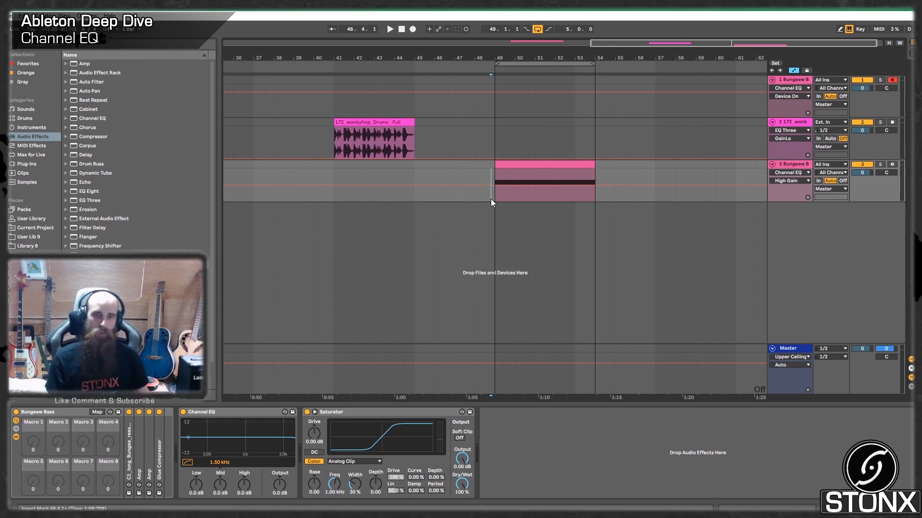
- Play the bass loop while boosting the Channel EQ's Low and High to 15 dB in turn, resetting each to 0 dB
key("space")
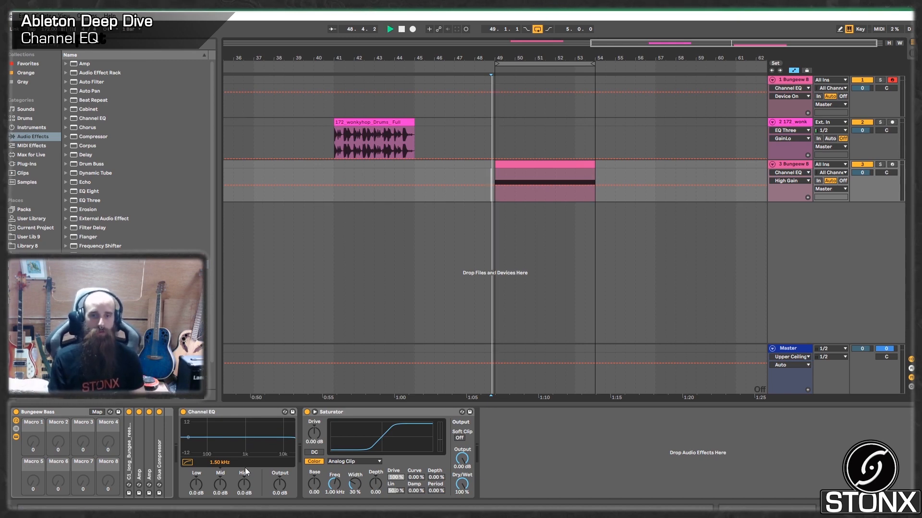
left_click_drag(196, 485, 197, 461)
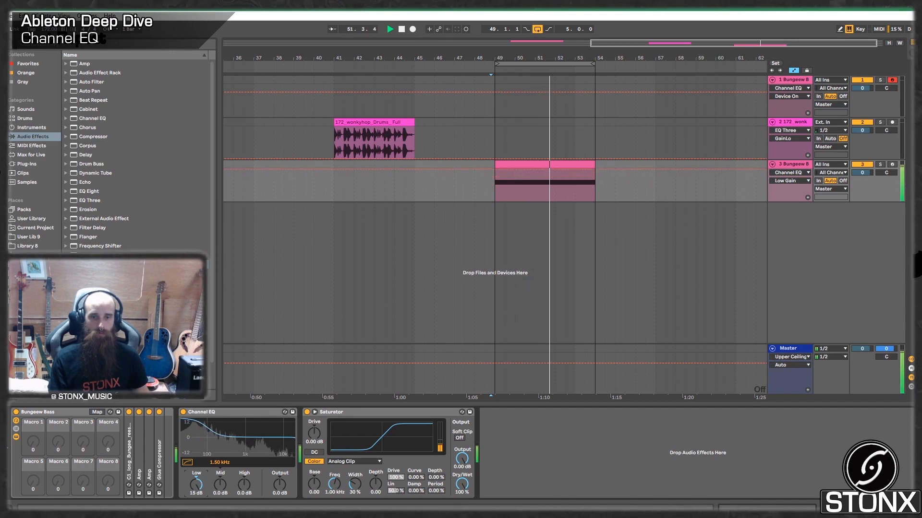
left_click_drag(196, 461, 243, 471)
double_click(190, 484)
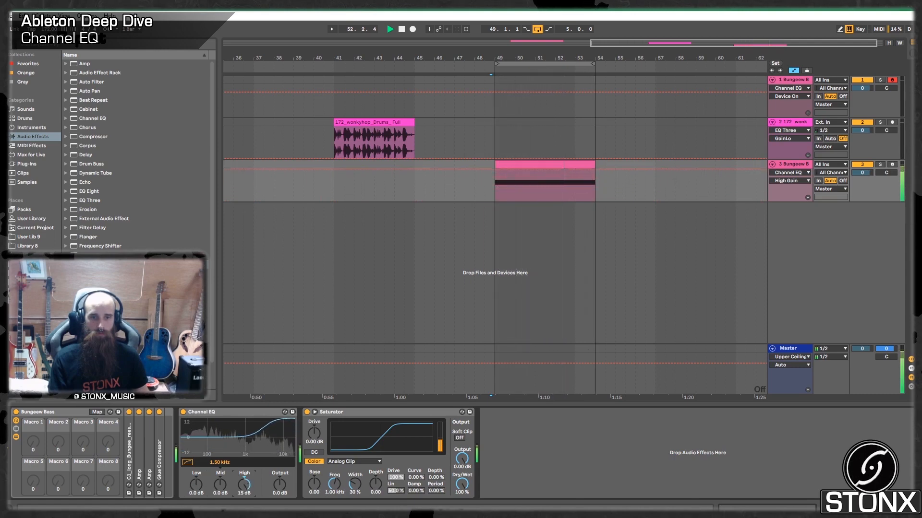
double_click(243, 485)
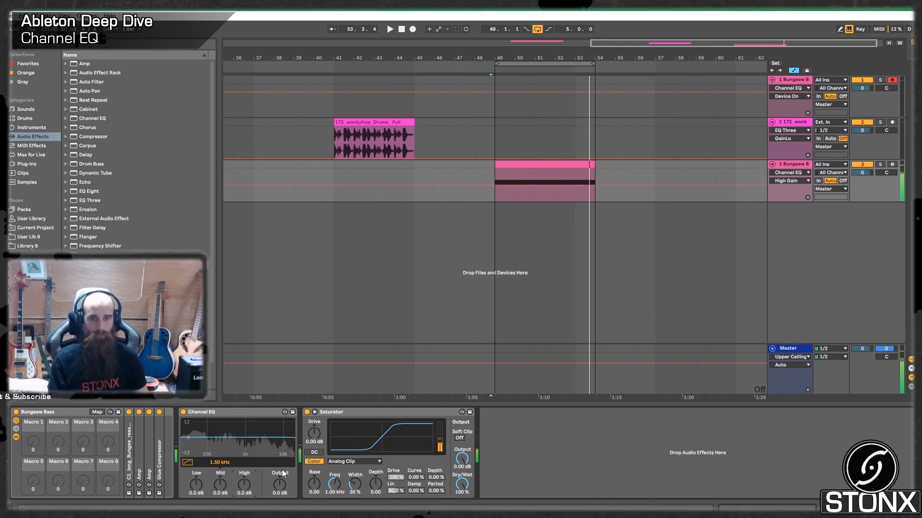
- Set the Saturator's Drive to 6 dB and its Output to -6 dB, and restart playback of the bass loop
left_click(318, 437)
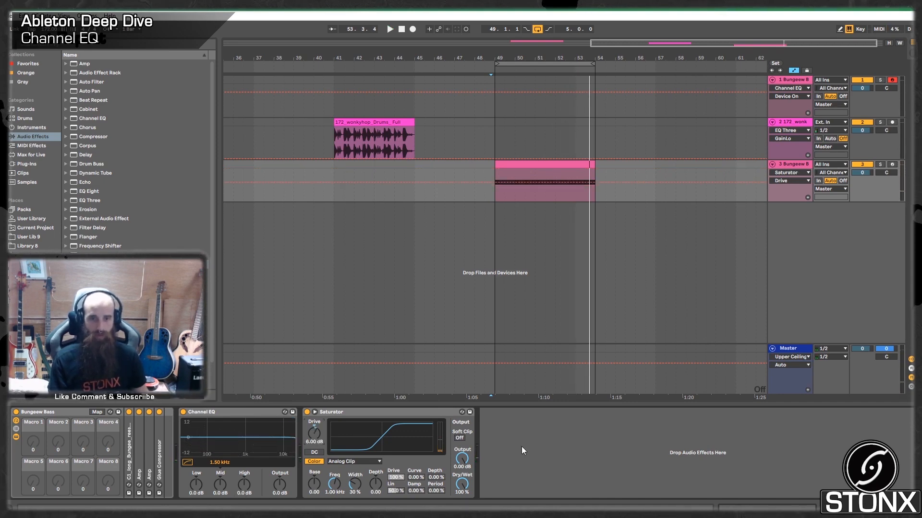
key("Return")
key("space")
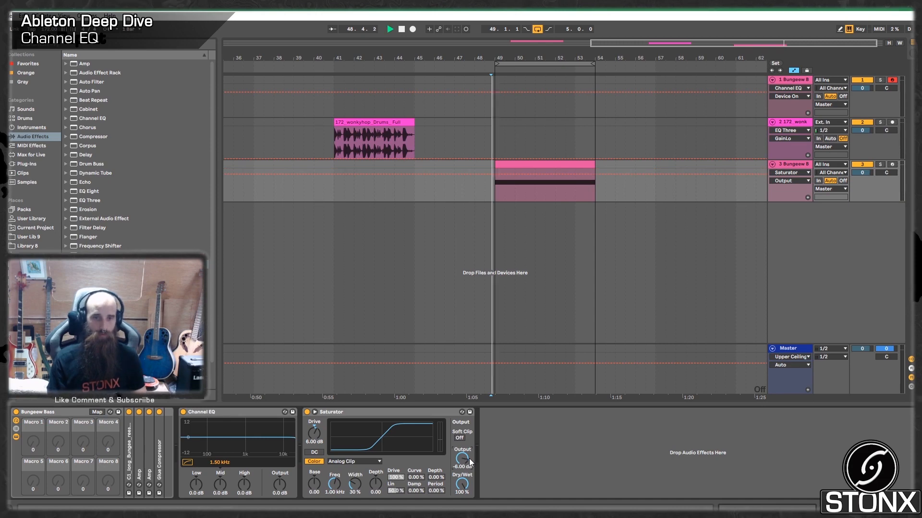
- Shape the bass into the Saturator with the Channel EQ at Low 11 dB, Mid -4.4 dB at 481 Hz and High 15 dB
left_click_drag(244, 485, 244, 470)
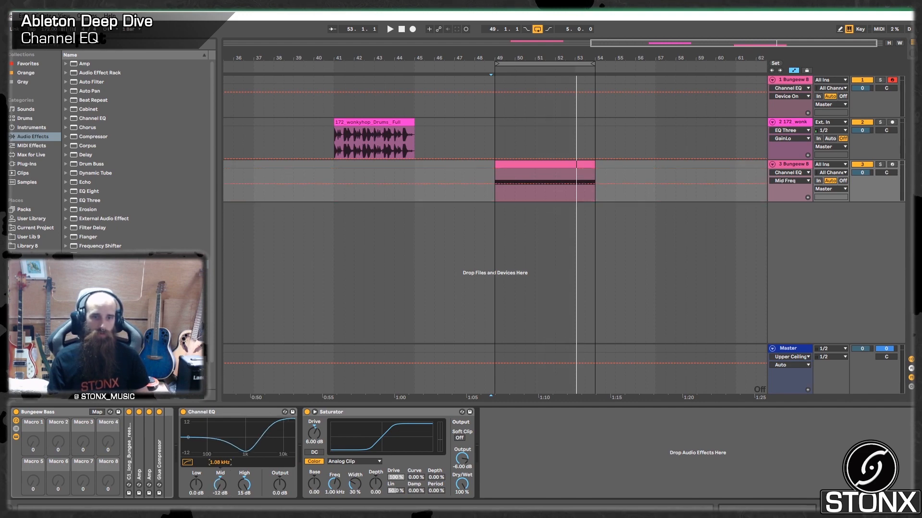
key("space")
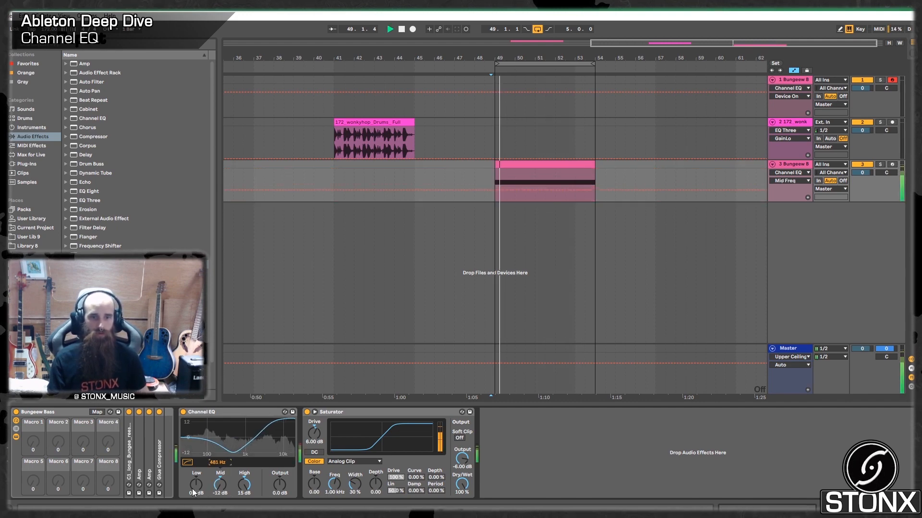
left_click_drag(191, 492, 191, 455)
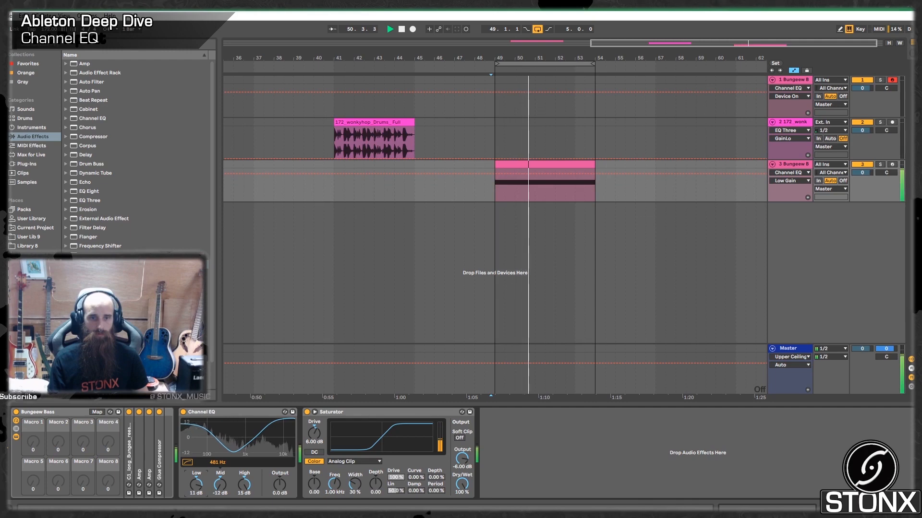
mouse_move(215, 491)
left_mouse_down()
mouse_move(215, 471)
mouse_move(219, 487)
left_mouse_up()
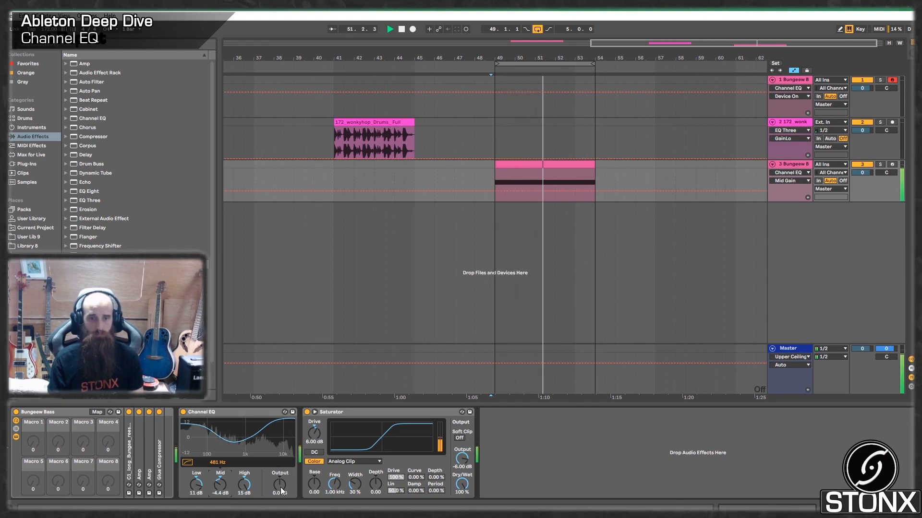
key("space")
- Reset the third track's Channel EQ High to 0 dB and undo that change
double_click(245, 481)
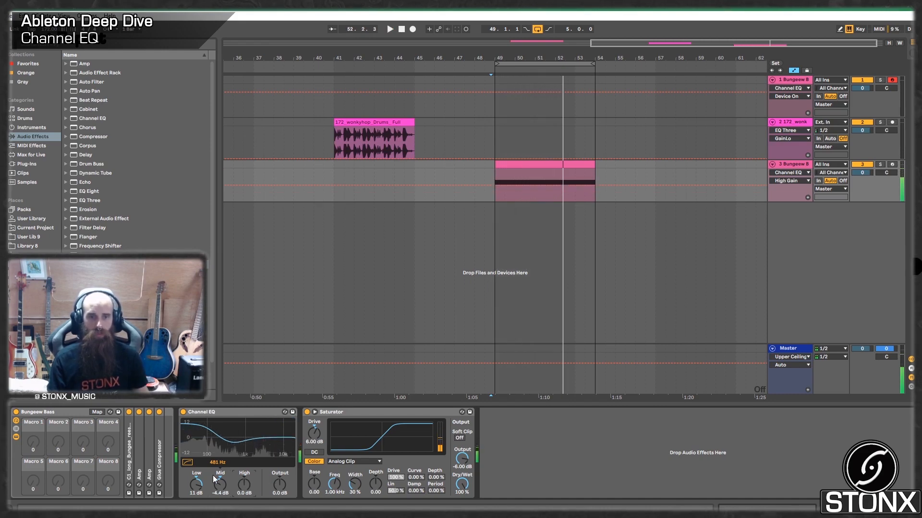
left_click(213, 476)
key("ctrl+z")
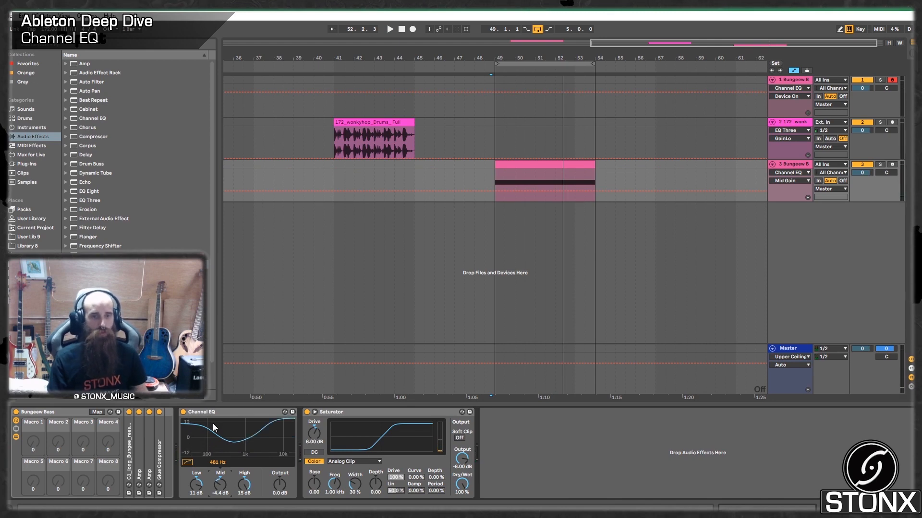
left_click(605, 430)
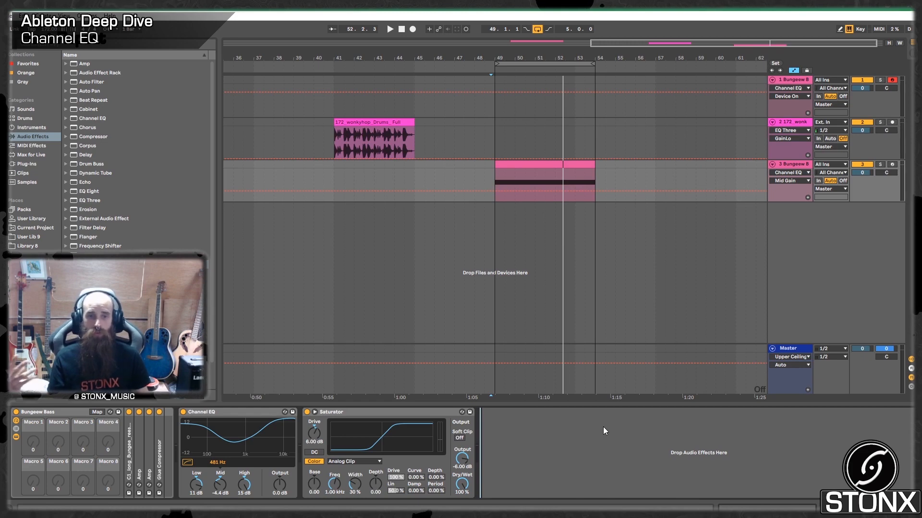
left_click(800, 240)
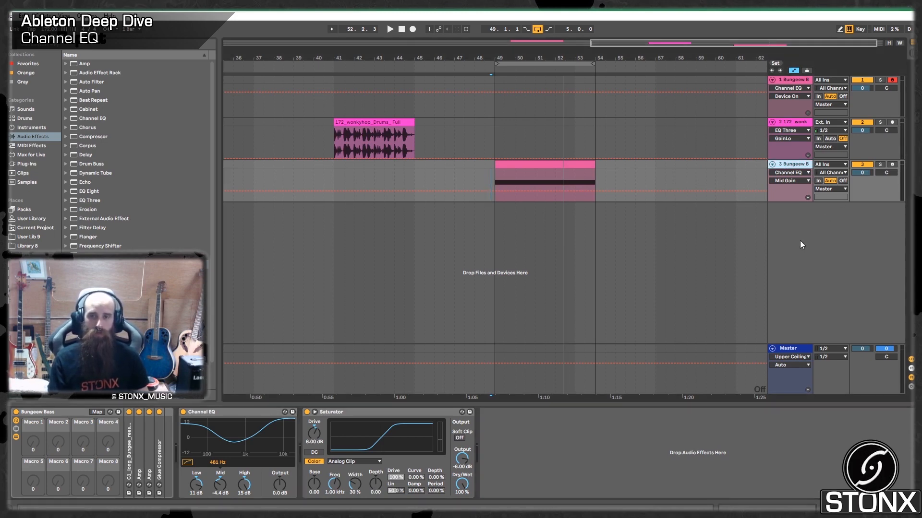
left_click_drag(388, 123, 427, 132)
key("ctrl+z")
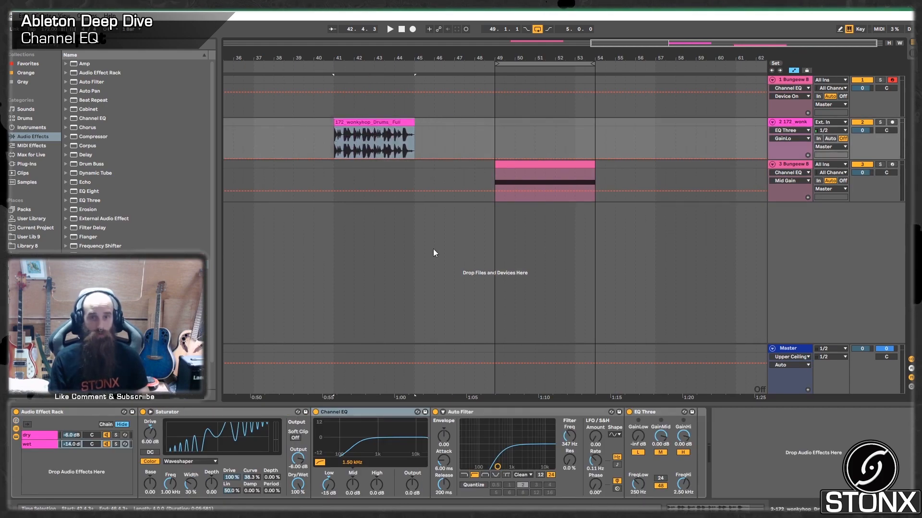
- Insert new audio tracks below the third track
right_click(821, 244)
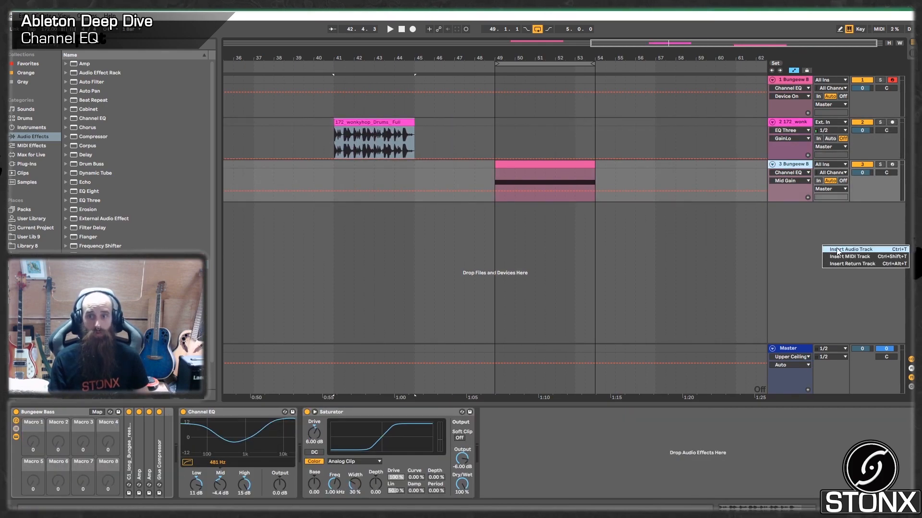
key("ctrl+t")
left_click(789, 209)
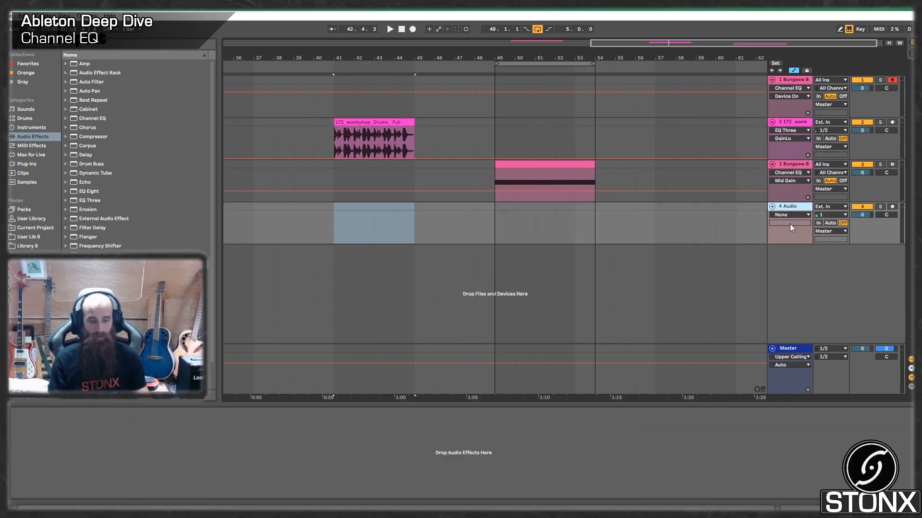
right_click(790, 274)
left_click(808, 275)
right_click(805, 279)
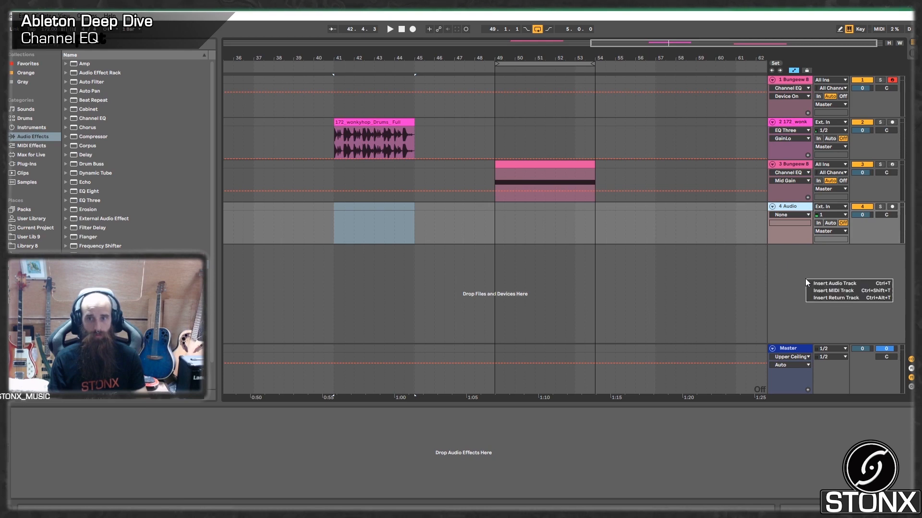
left_click(818, 282)
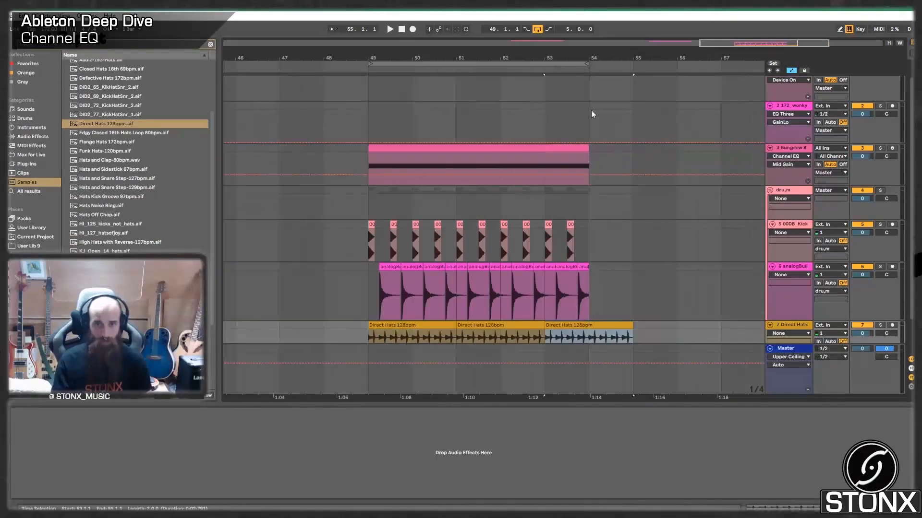
- Play the drum loop from bar 49 and set the drum group's Channel EQ to Low -7.3 dB, Mid -4.2 dB and High 2.6 dB
left_click(370, 100)
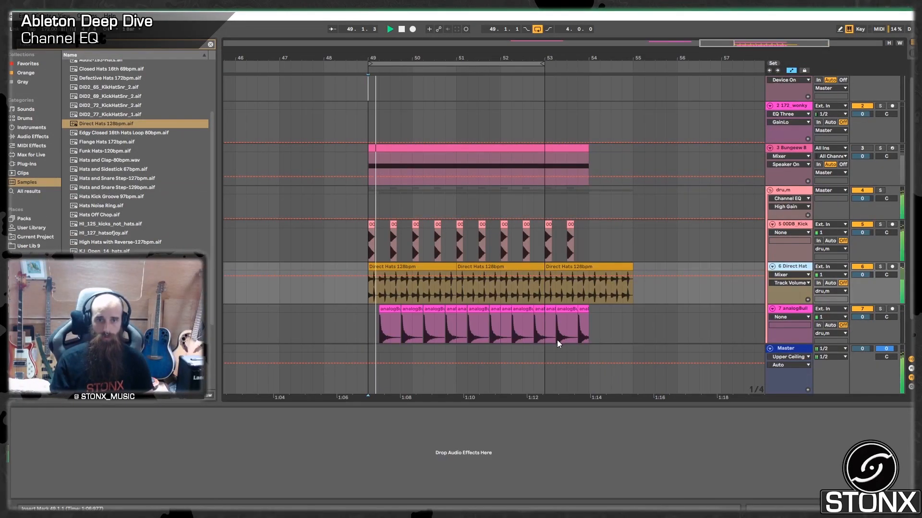
left_click(797, 195)
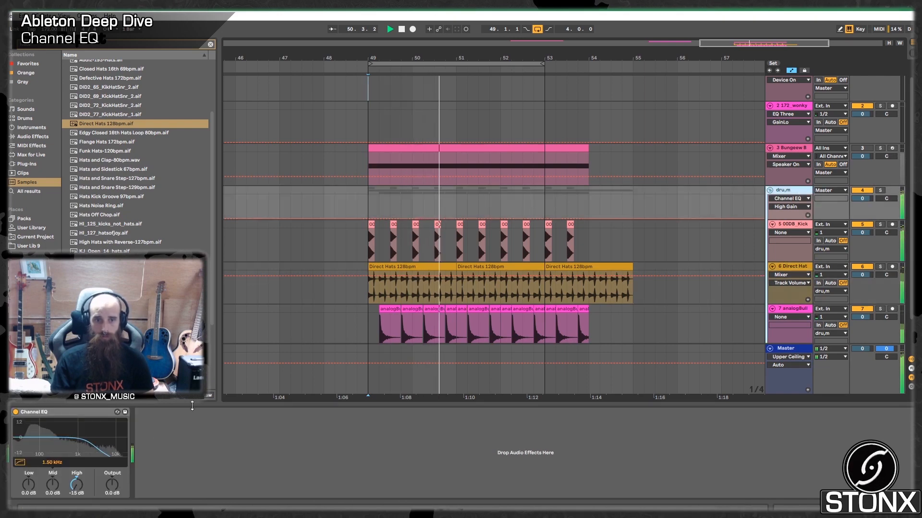
left_click_drag(77, 485, 77, 442)
left_click_drag(53, 485, 28, 501)
key("space")
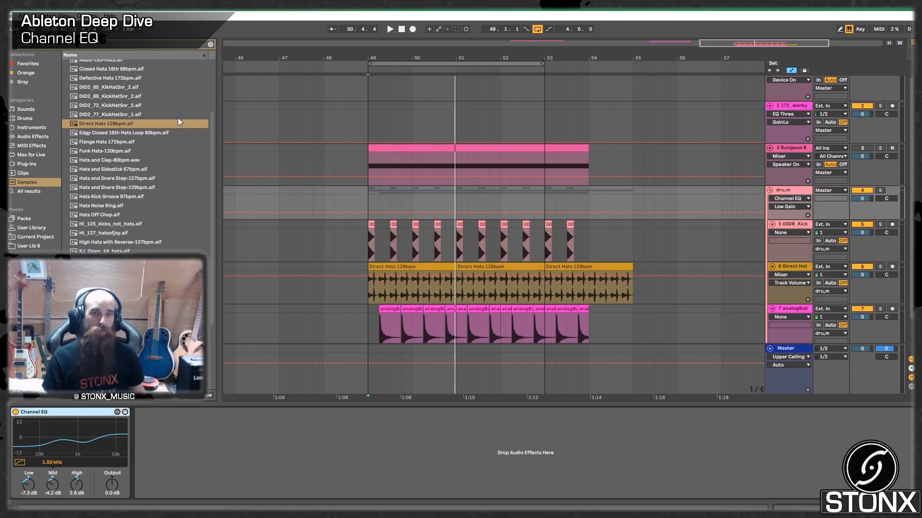
- Clear the browser search and list the audio effects
left_click(210, 44)
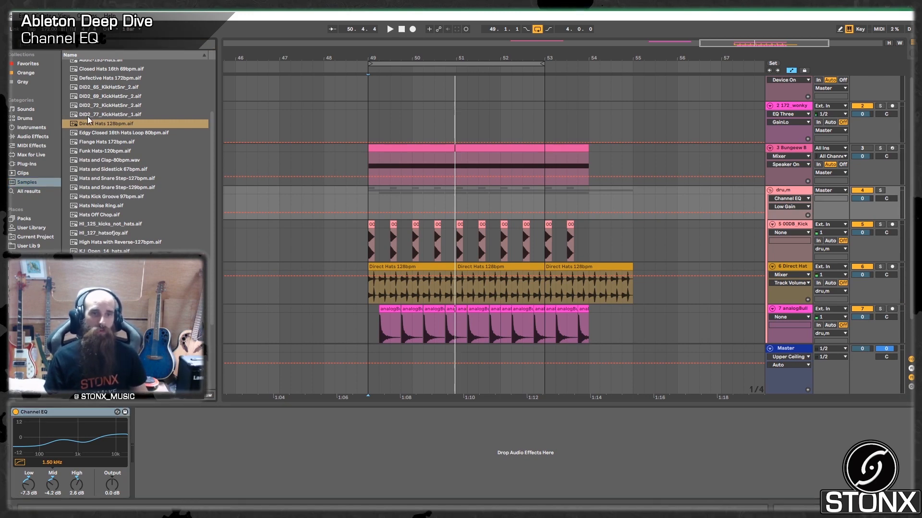
left_click(32, 136)
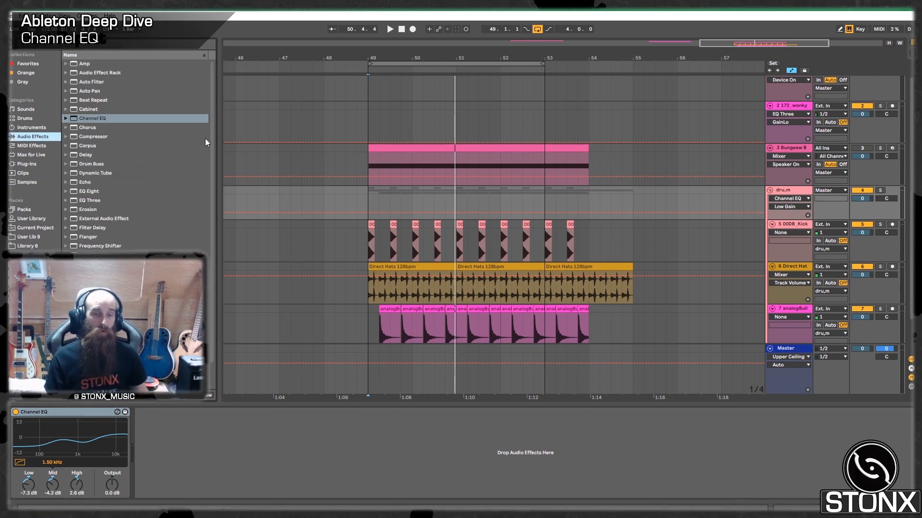
left_click(97, 118)
left_click_drag(192, 464, 192, 465)
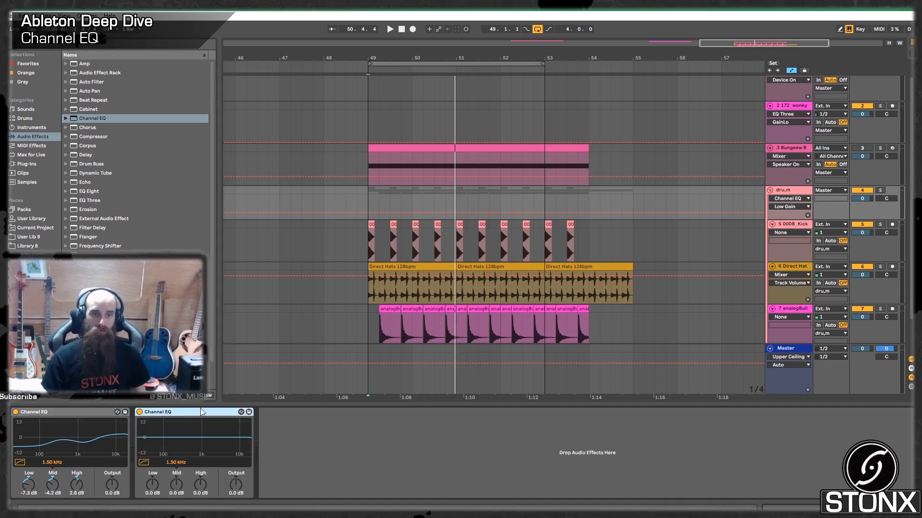
key("Delete")
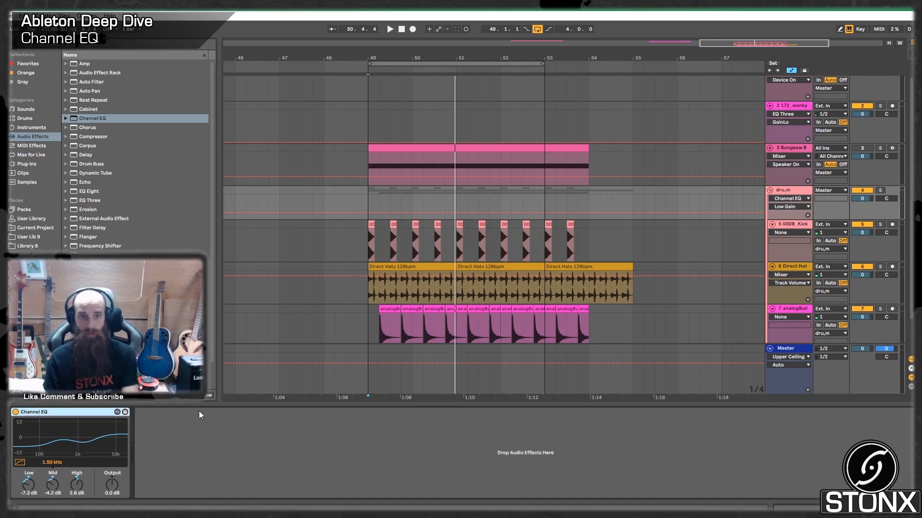
- Add EQ Eight after the drum group's Channel EQ and make band 2 a low shelf boosting 8.55 dB at 230 Hz
left_click(90, 193)
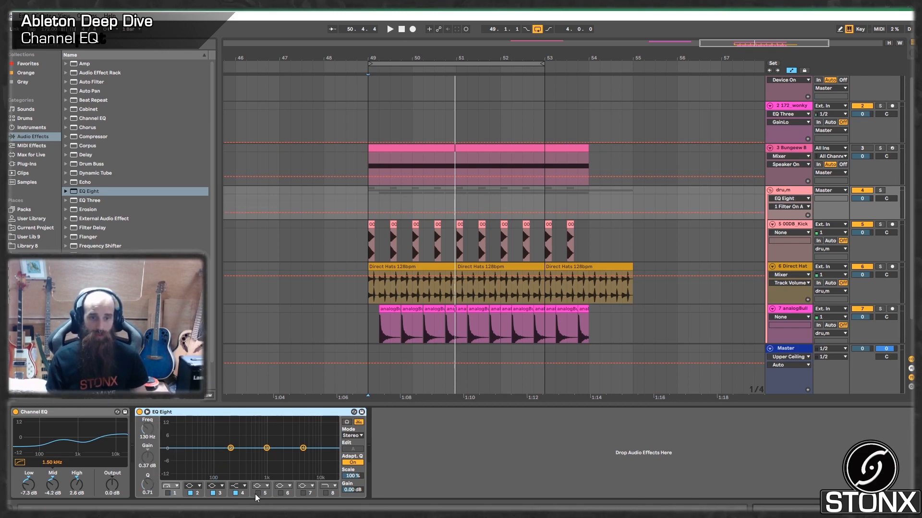
left_click(193, 485)
left_click(201, 465)
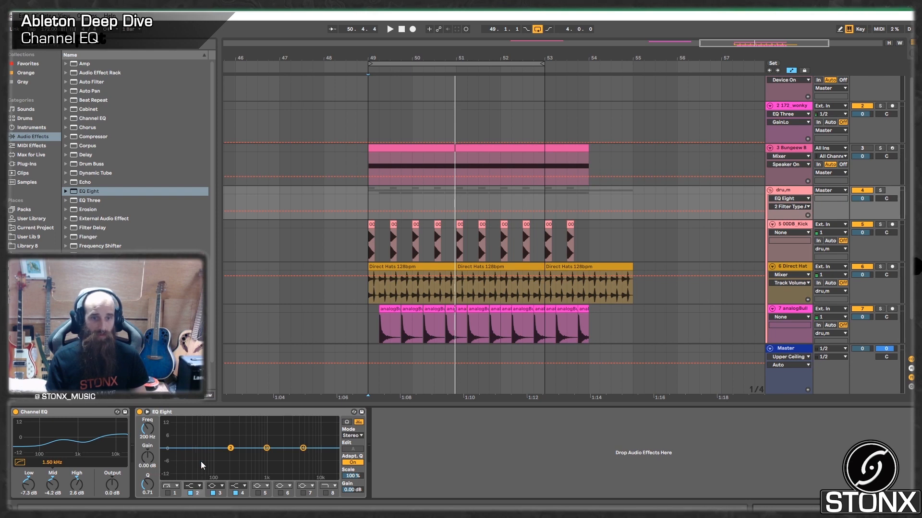
left_click_drag(228, 449, 207, 419)
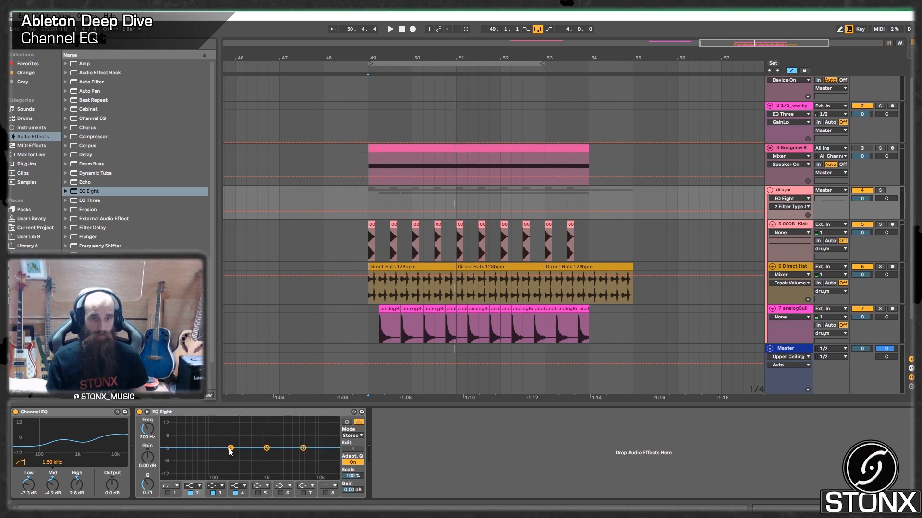
mouse_move(231, 449)
left_mouse_down()
mouse_move(218, 451)
mouse_move(240, 424)
mouse_move(248, 429)
mouse_move(235, 434)
left_mouse_up()
left_click(200, 486)
left_click(200, 443)
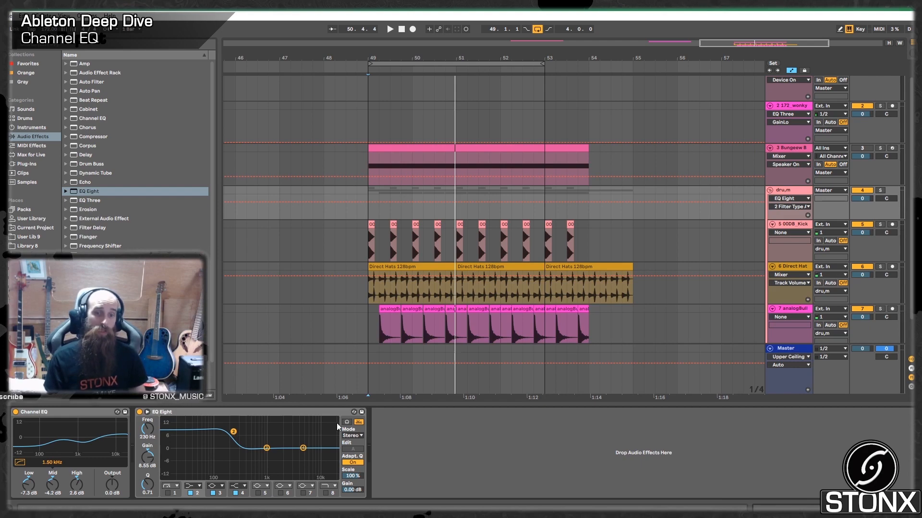
- Switch EQ Eight to M/S mode, scale it to 131 % and raise band 2's Q to 18.0
left_click(359, 437)
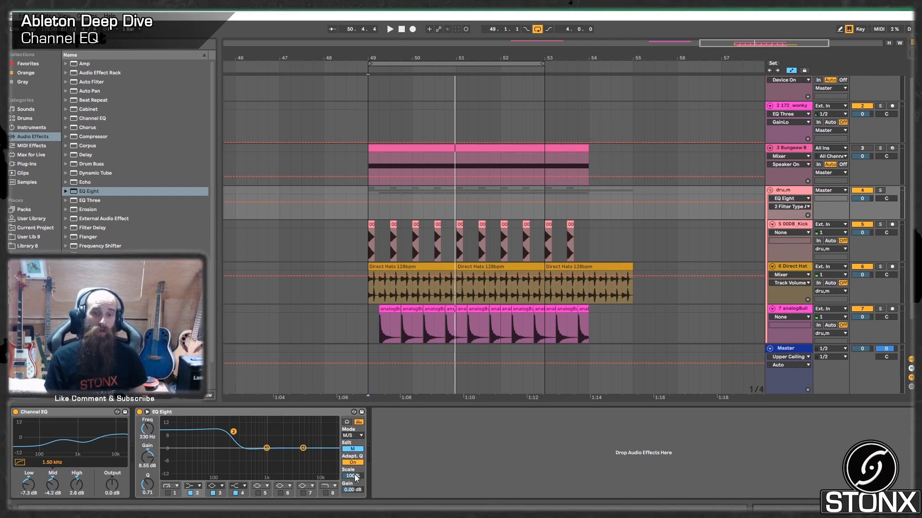
left_click_drag(352, 476, 353, 456)
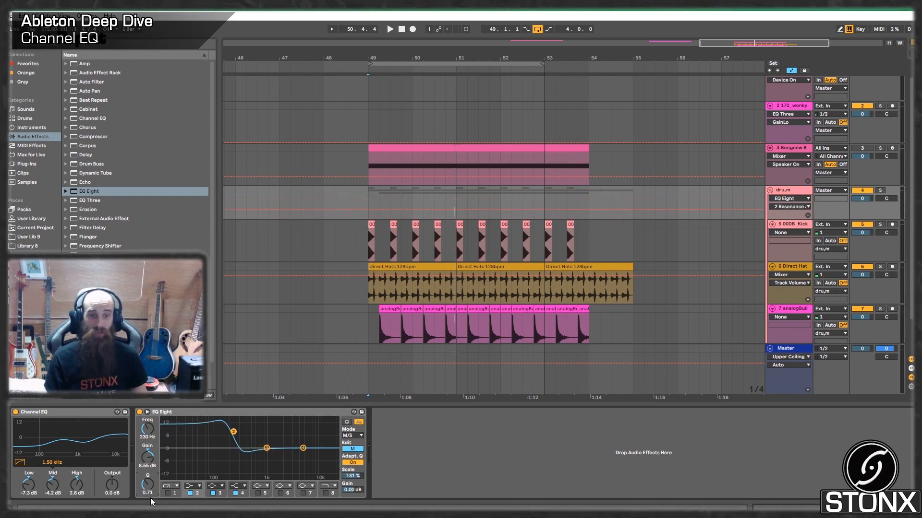
left_click_drag(155, 488, 155, 487)
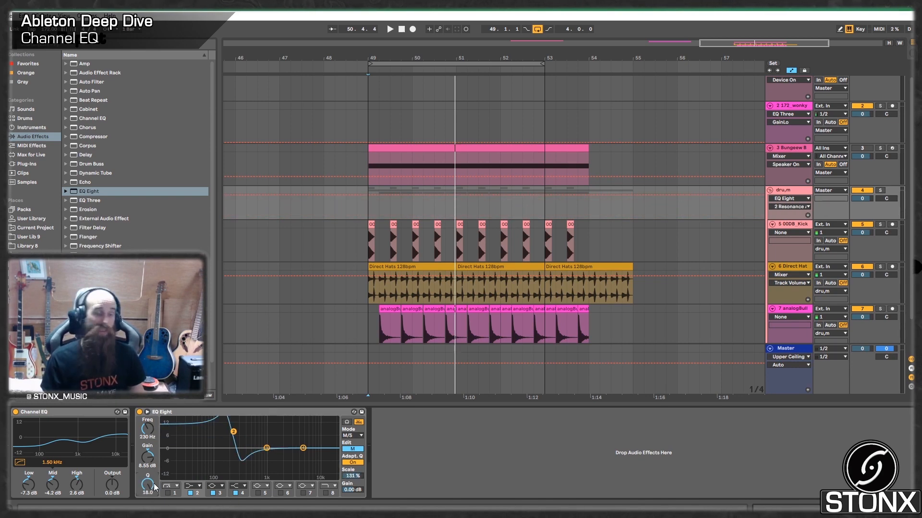
- Reset the Mid gain of the drum group's Channel EQ to 0 dB
left_click(67, 419)
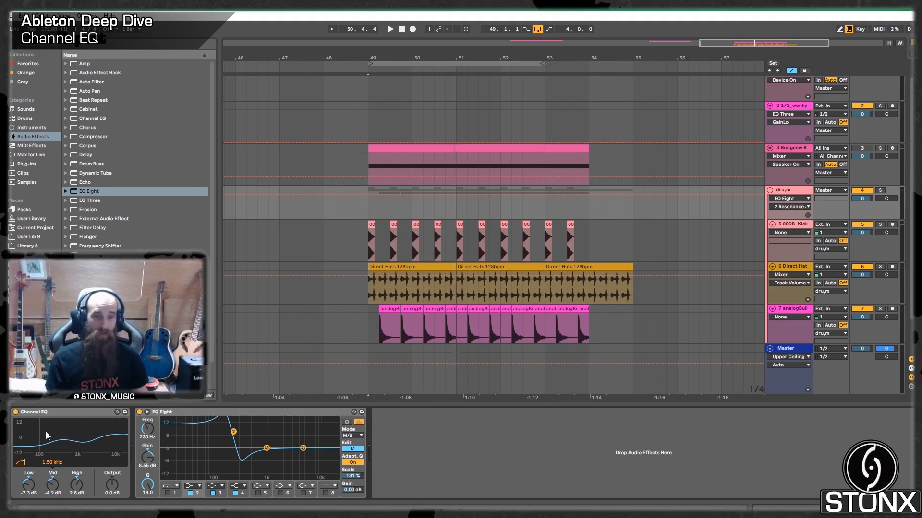
mouse_move(52, 485)
left_mouse_down()
mouse_move(52, 499)
mouse_move(52, 432)
mouse_move(54, 494)
left_mouse_up()
double_click(53, 484)
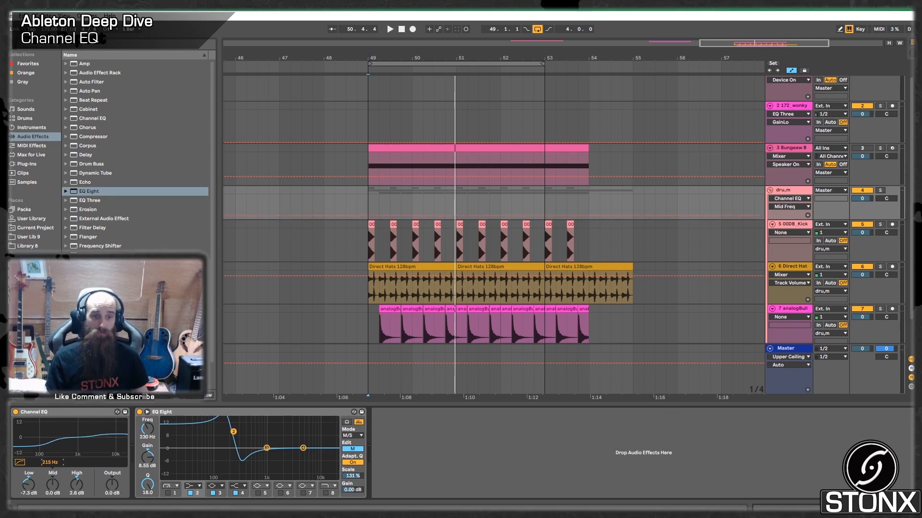